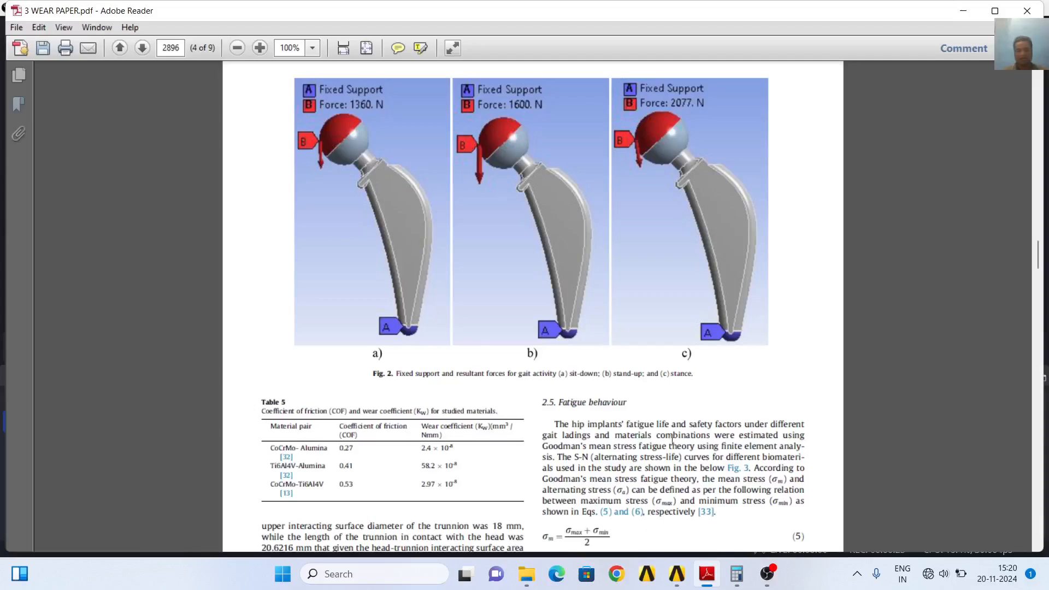
# Switch to Workbench, add a Static Structural system beside TI6AL4V-Alumina, and share that system's Engineering Data with the new one
pyautogui.click(677, 574)
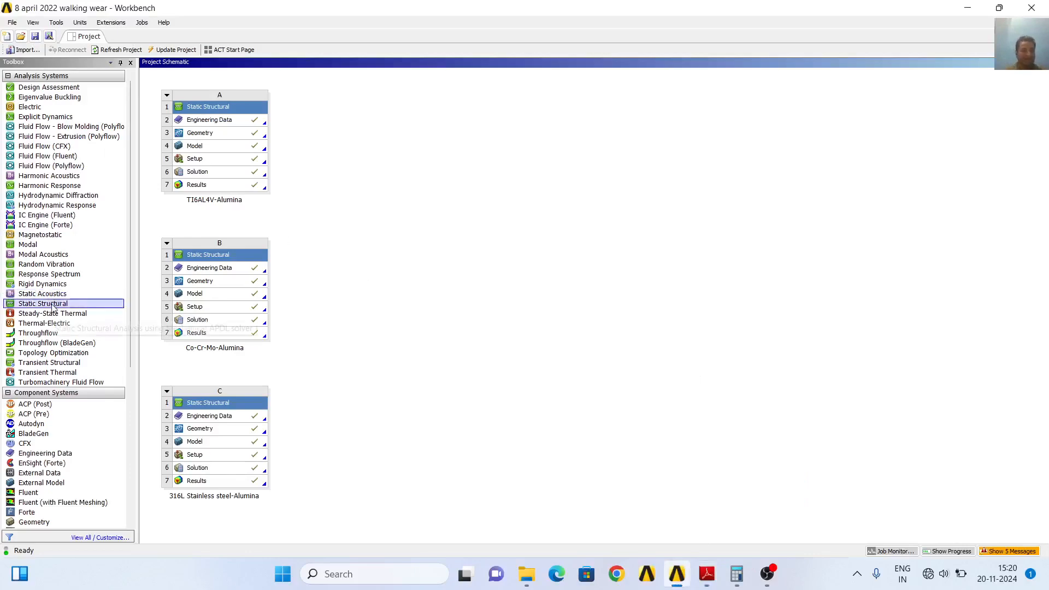
pyautogui.moveTo(53, 308); pyautogui.dragTo(352, 120)
pyautogui.click(658, 298)
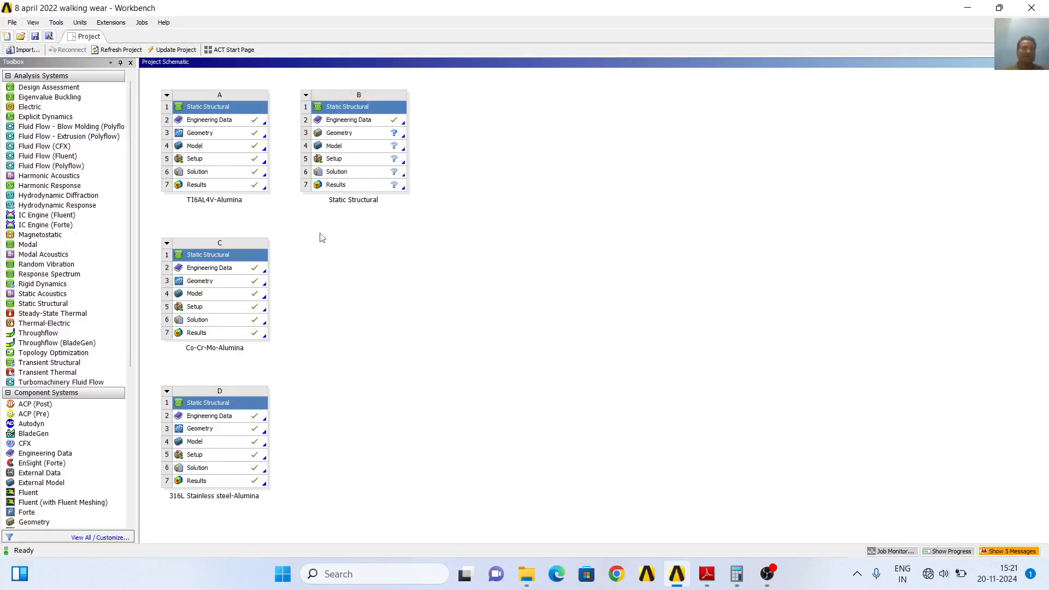
pyautogui.moveTo(236, 121); pyautogui.dragTo(338, 119)
# Review the shared Engineering Data properties of 316L Stainless Steel, ALUMINA NEW, Co-Cr-Mo and Ti6Al4V, and return to the project schematic
pyautogui.doubleClick(223, 121)
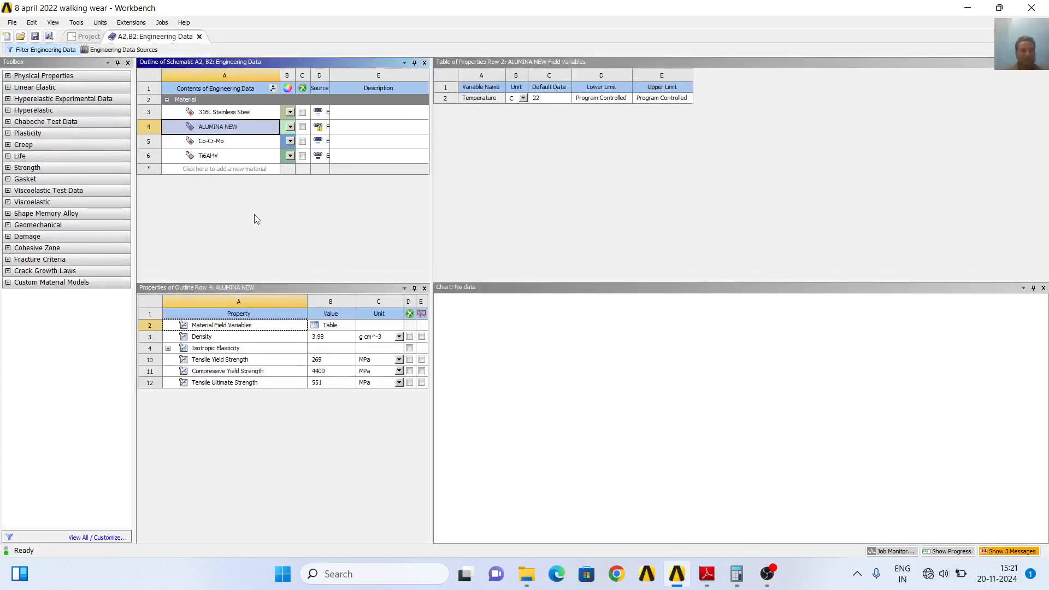
pyautogui.click(239, 114)
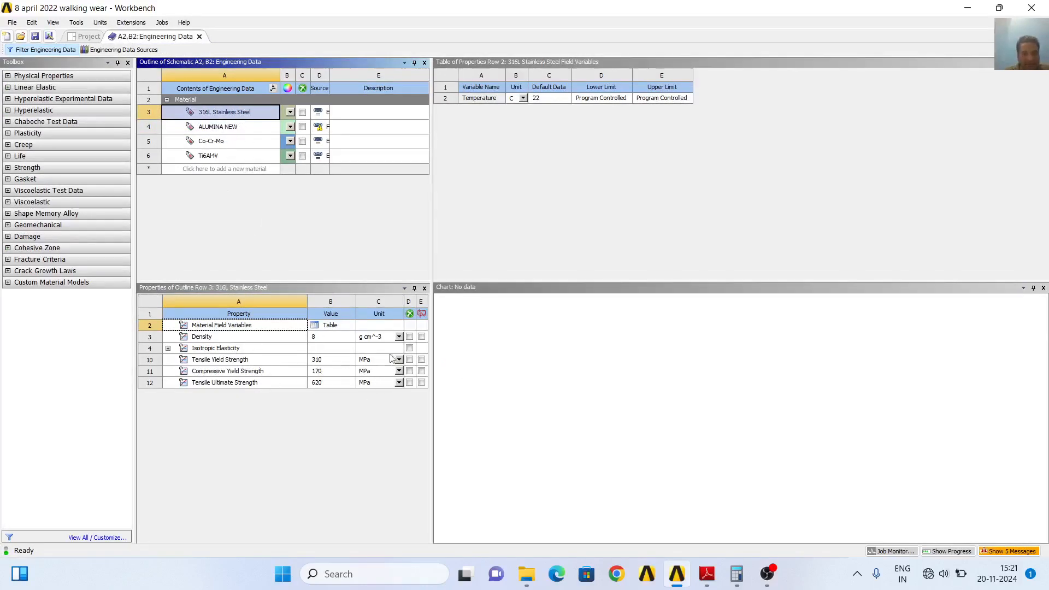
pyautogui.click(244, 133)
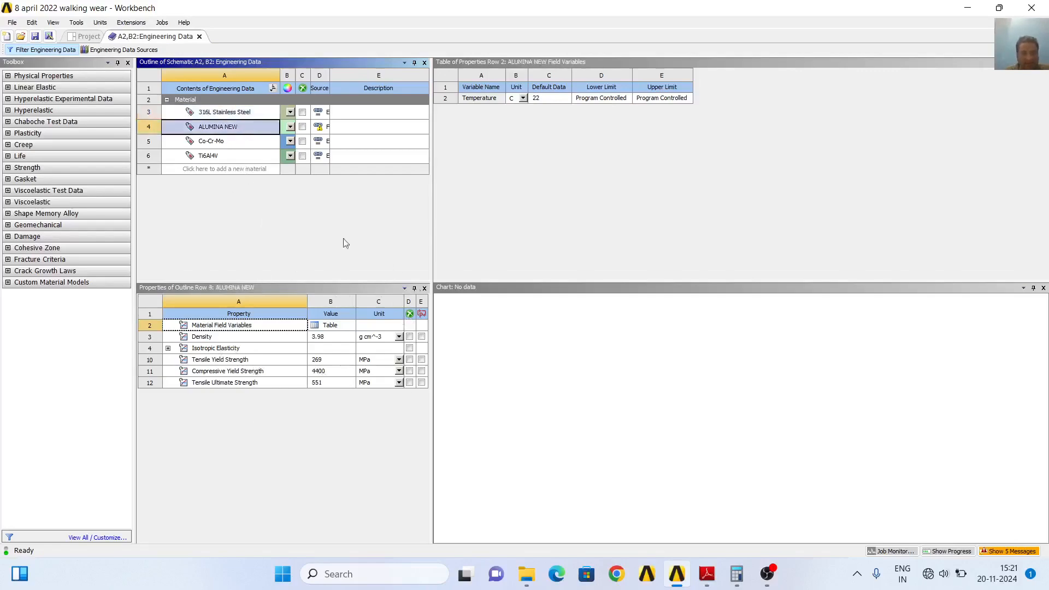
pyautogui.click(251, 143)
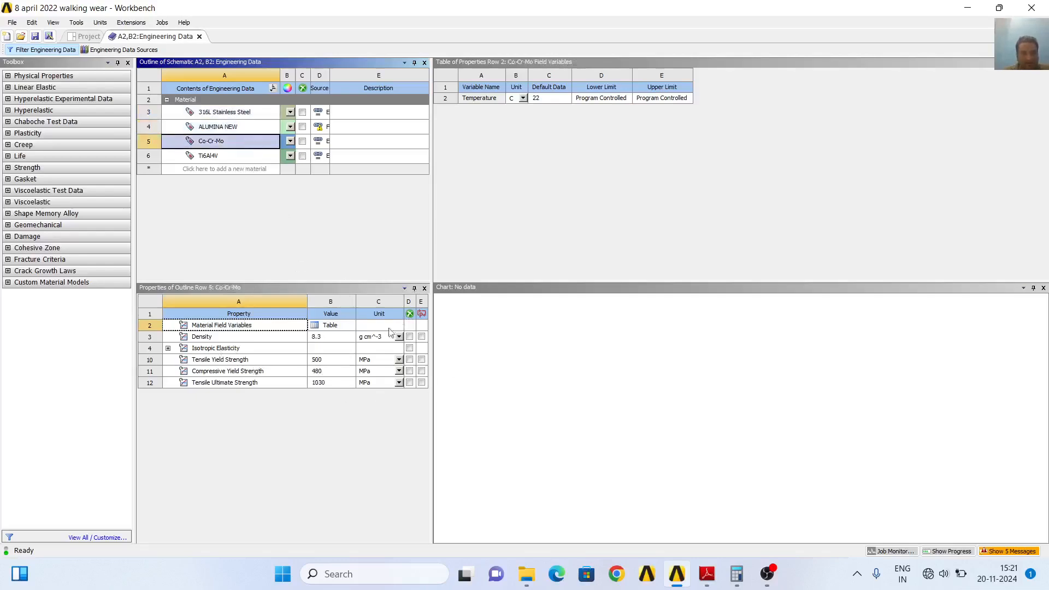
pyautogui.click(227, 156)
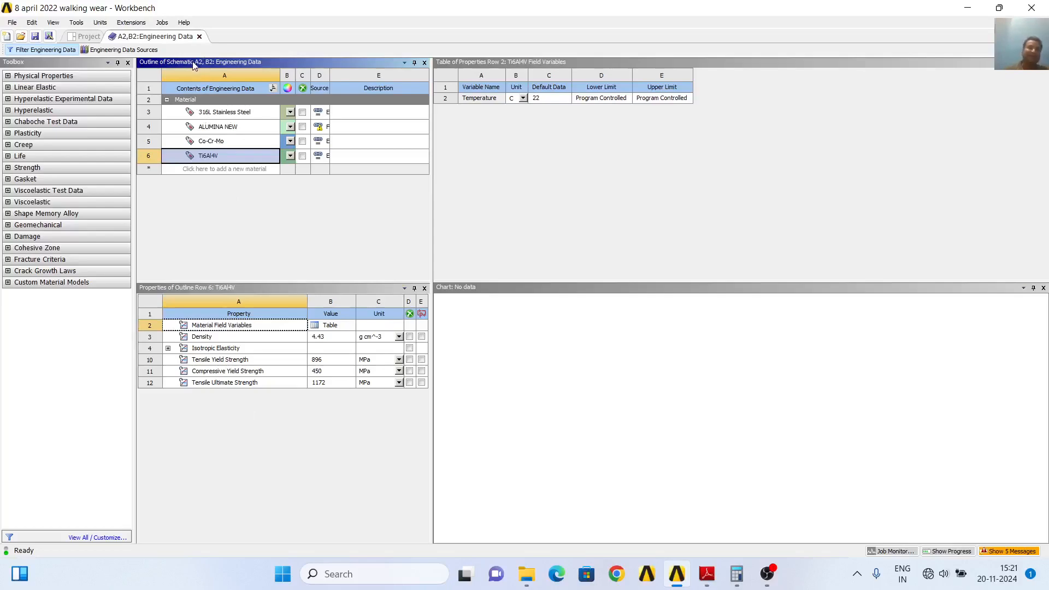
pyautogui.click(199, 36)
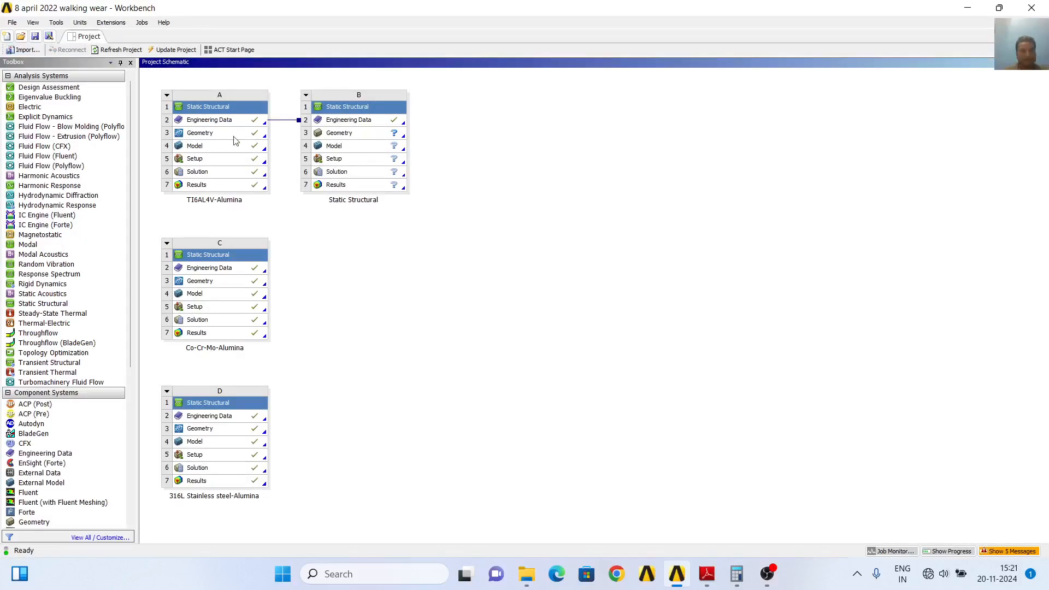
# Share the TI6AL4V-Alumina geometry with the new Static Structural system and open its Model for editing
pyautogui.moveTo(233, 139); pyautogui.dragTo(333, 137)
pyautogui.rightClick(389, 151)
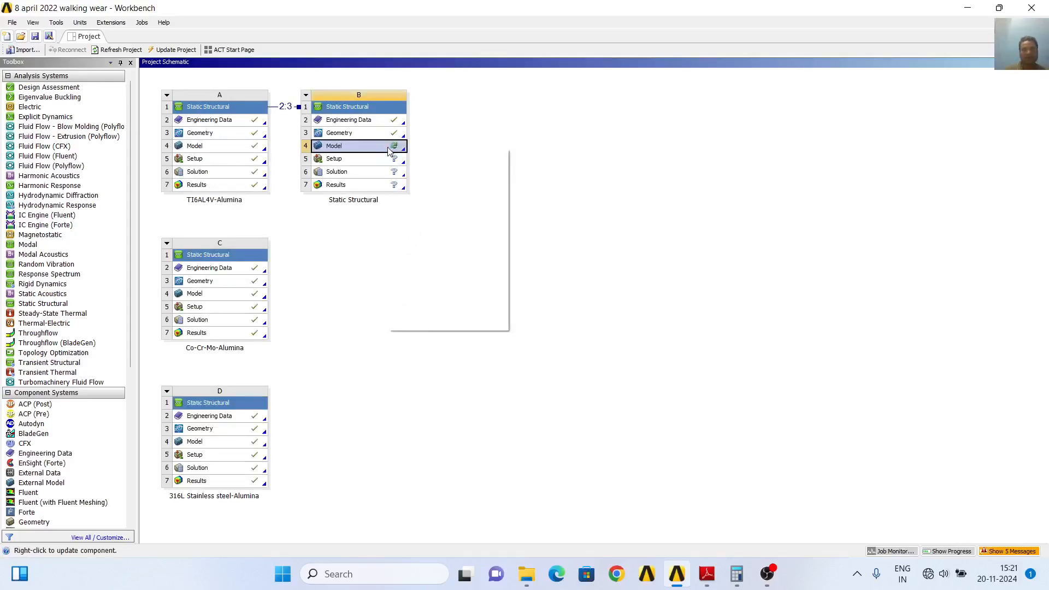
pyautogui.click(425, 156)
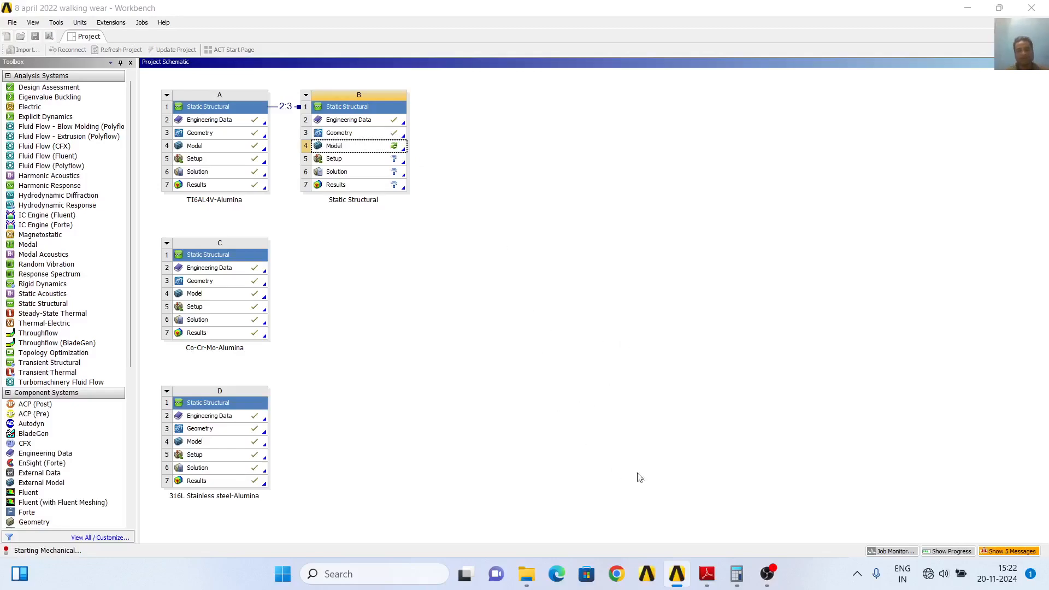
# Switch to Adobe Reader and examine the wear paper's friction and wear coefficient table, fatigue equations and S-N curves
pyautogui.click(710, 572)
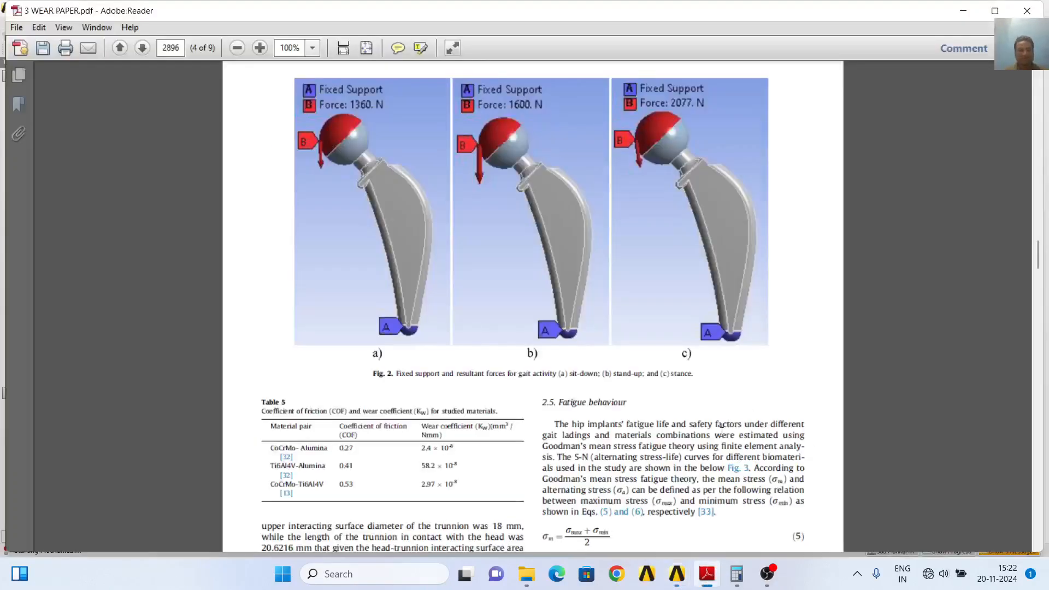
pyautogui.scroll(8, 721, 432)
pyautogui.scroll(-10, 721, 432)
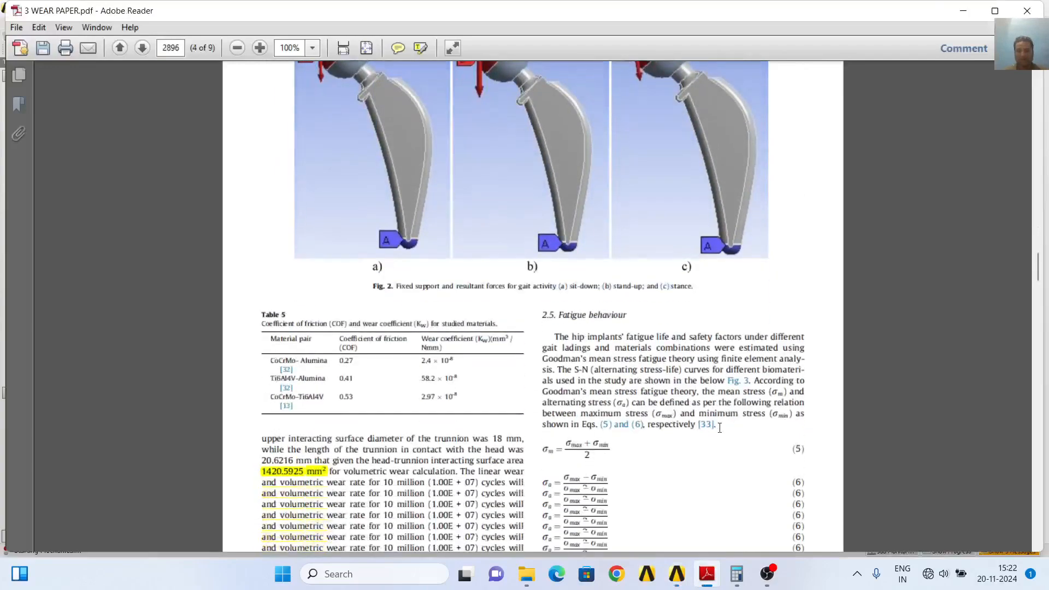
pyautogui.scroll(-10, 721, 424)
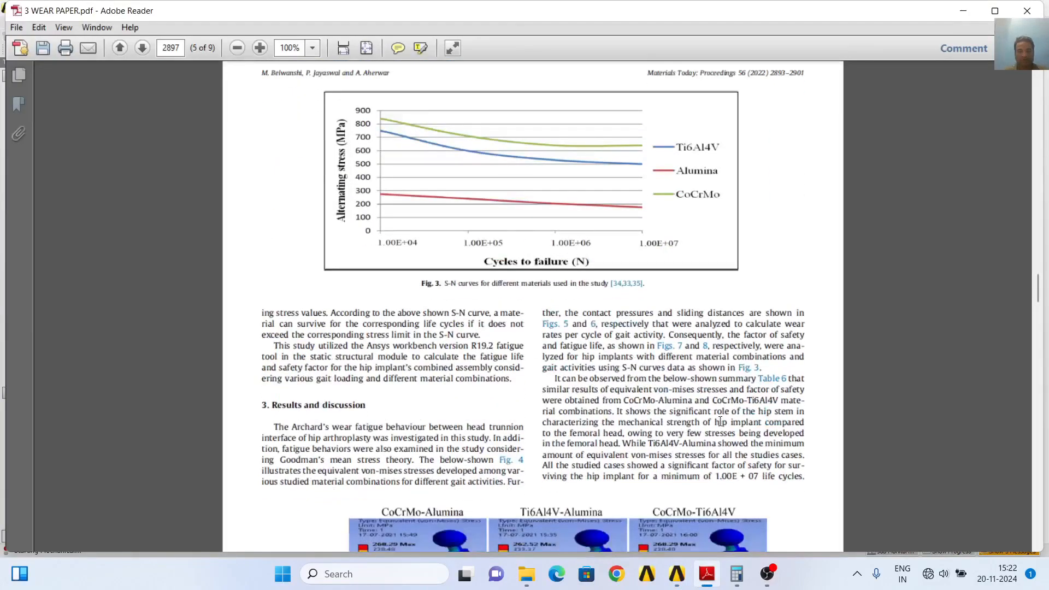
pyautogui.scroll(10, 722, 425)
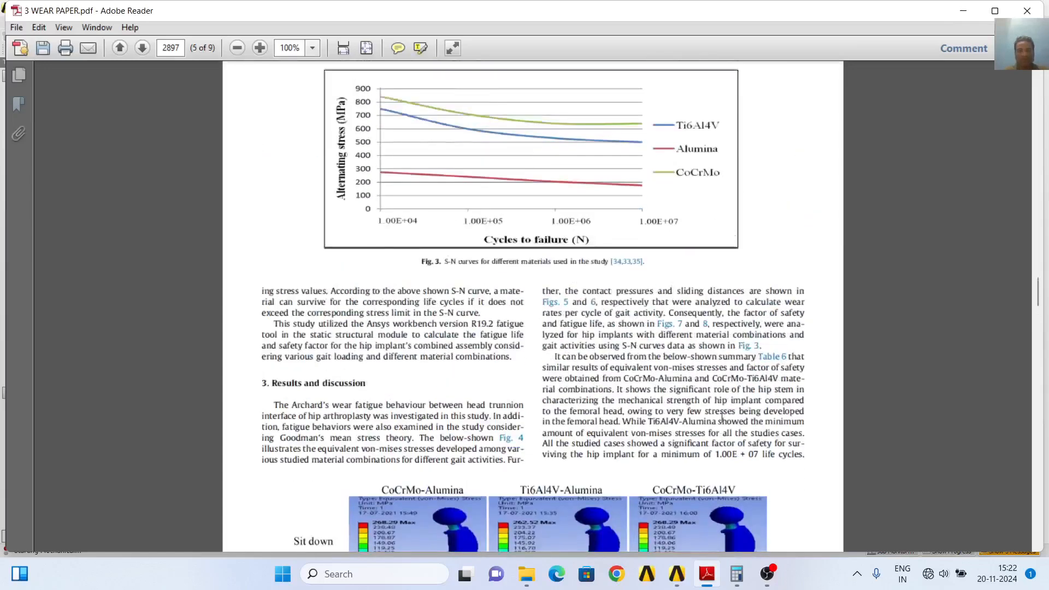
pyautogui.scroll(1, 721, 415)
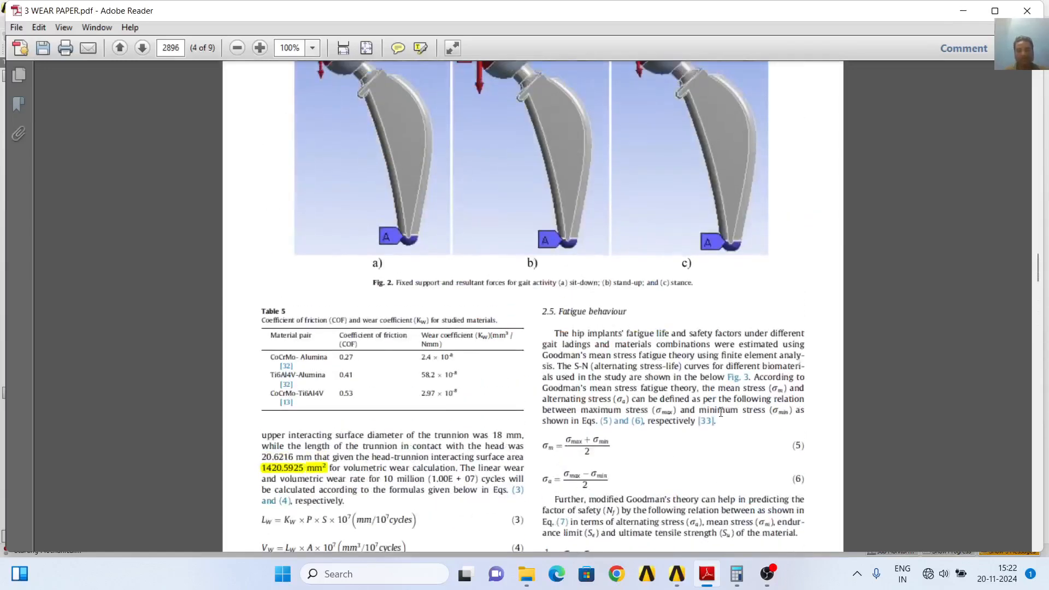
pyautogui.scroll(-3, 720, 413)
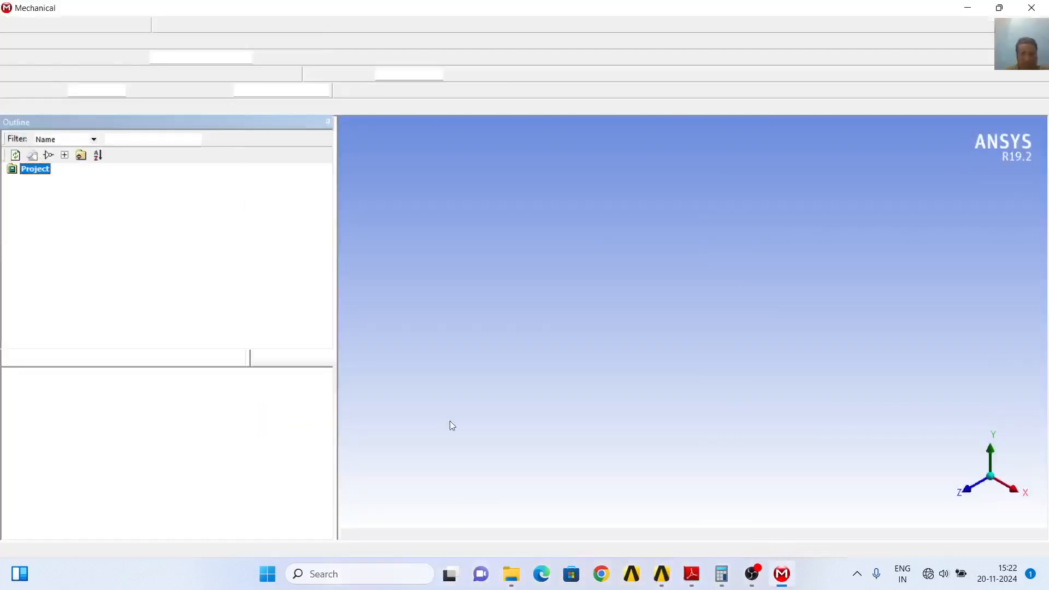
# Return to the wear paper and highlight the linear wear formula (Eq. 1) and the words "sliding distance" in section 2.4
pyautogui.click(691, 573)
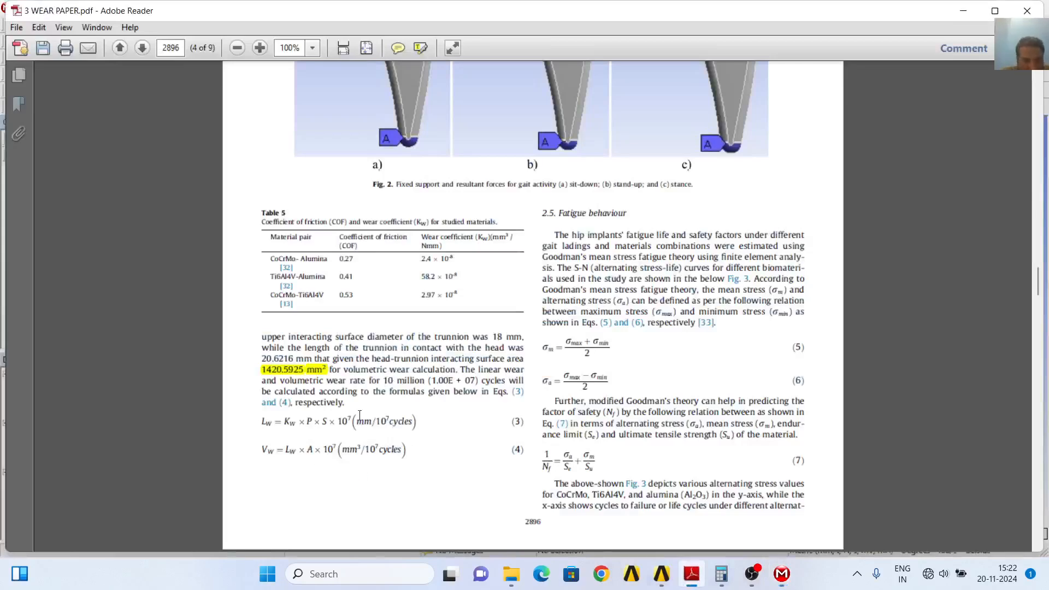
pyautogui.scroll(1, 477, 386)
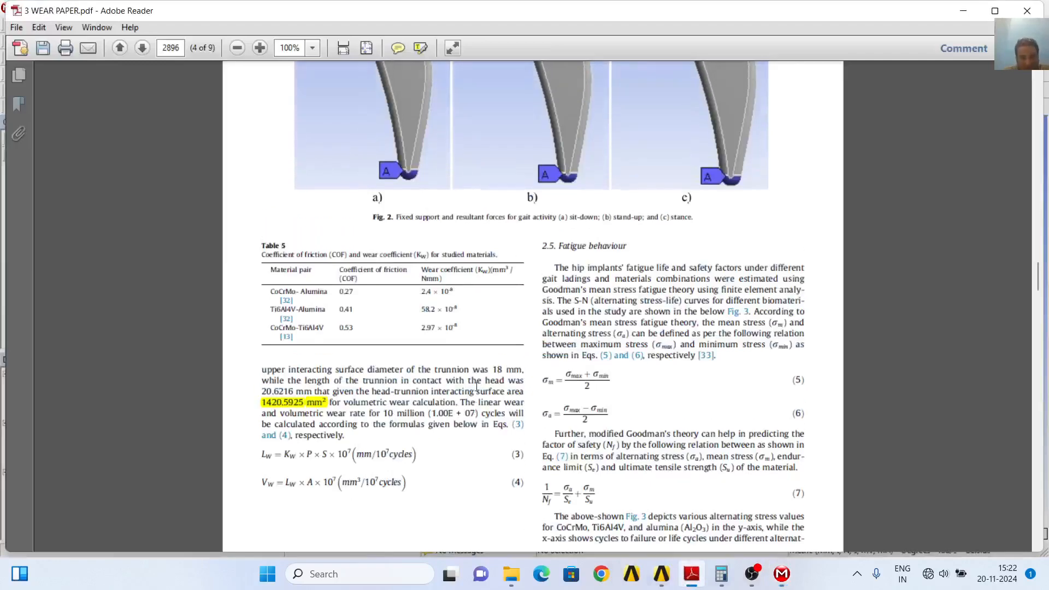
pyautogui.scroll(-2, 478, 386)
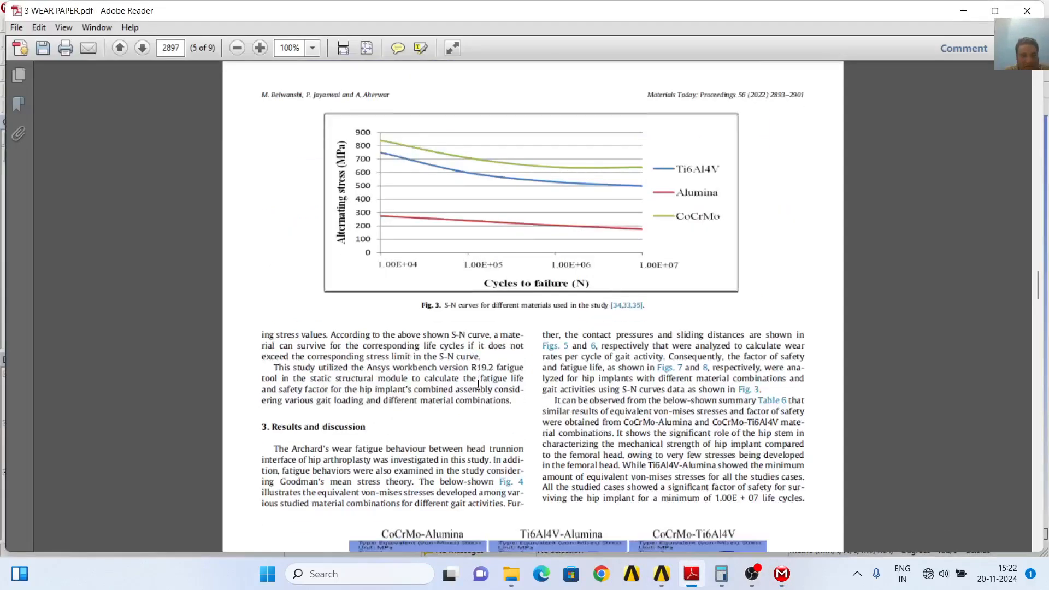
pyautogui.scroll(-1, 478, 386)
pyautogui.scroll(3, 478, 385)
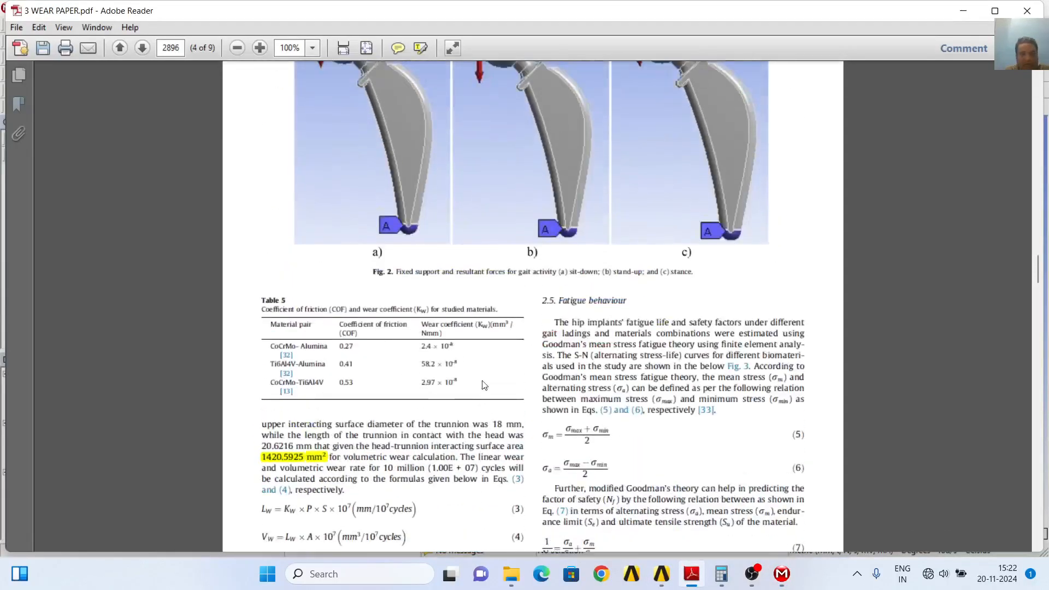
pyautogui.scroll(10, 482, 386)
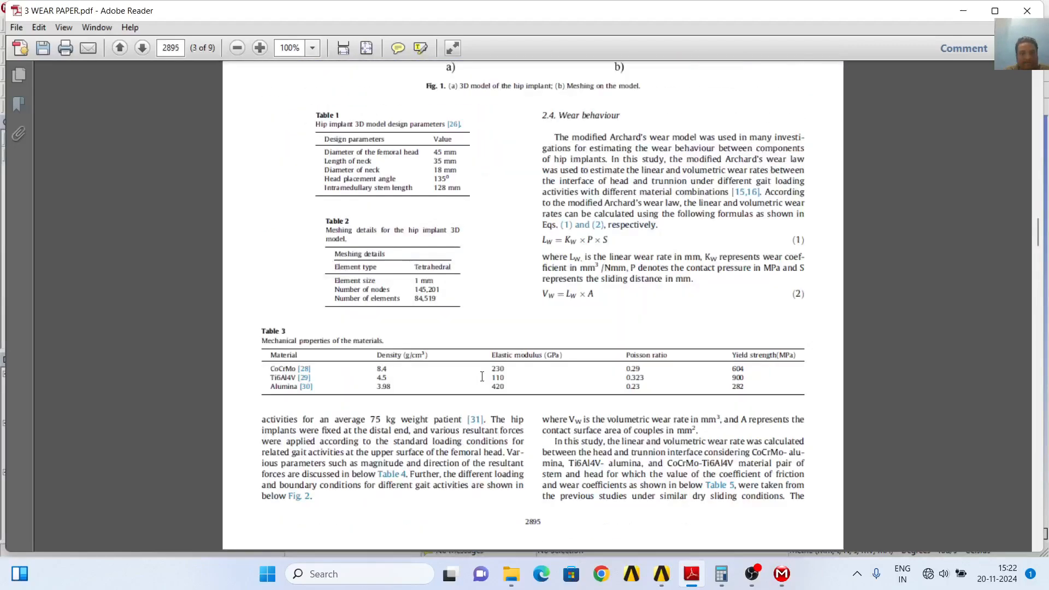
pyautogui.scroll(1, 482, 377)
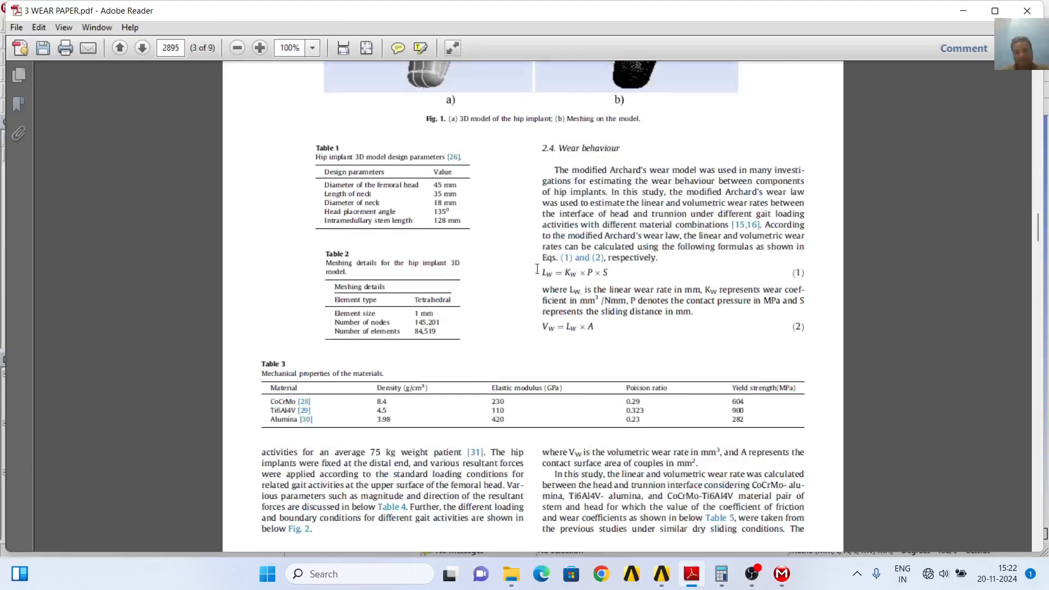
pyautogui.moveTo(540, 273); pyautogui.dragTo(599, 271)
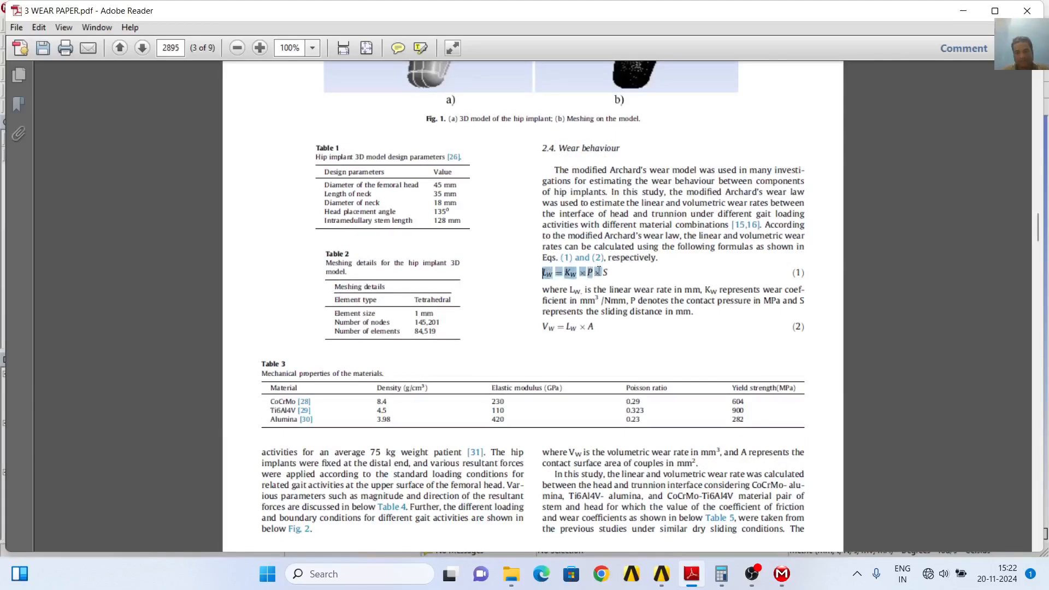
pyautogui.click(673, 364)
pyautogui.click(420, 47)
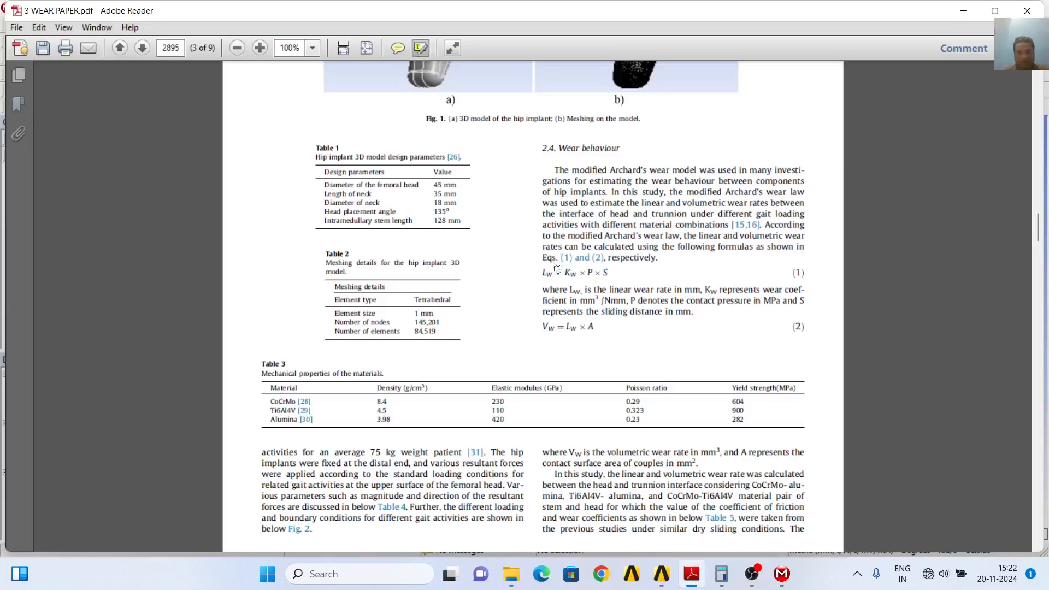
pyautogui.moveTo(542, 274); pyautogui.dragTo(612, 270)
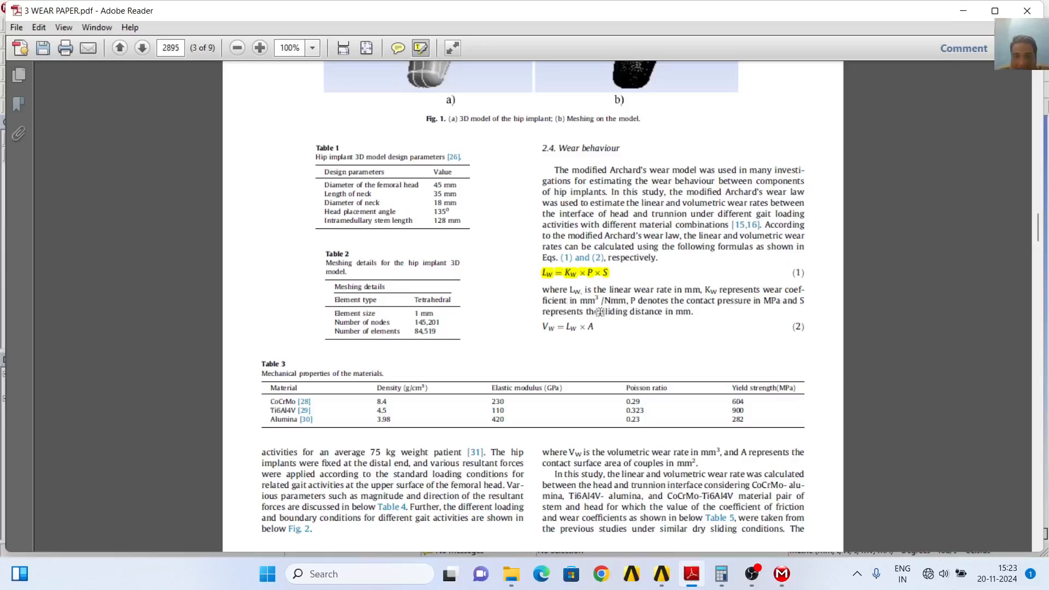
pyautogui.moveTo(599, 312); pyautogui.dragTo(664, 312)
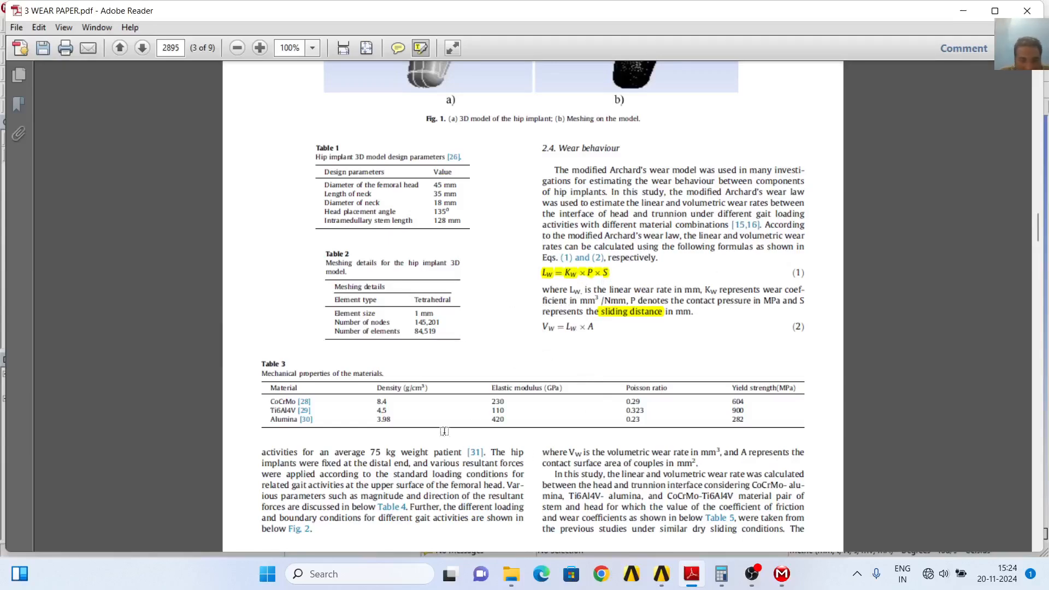
# Zoom the paper to 150% and examine the friction and wear coefficients of the material pairs in Table 5
pyautogui.scroll(-10, 573, 444)
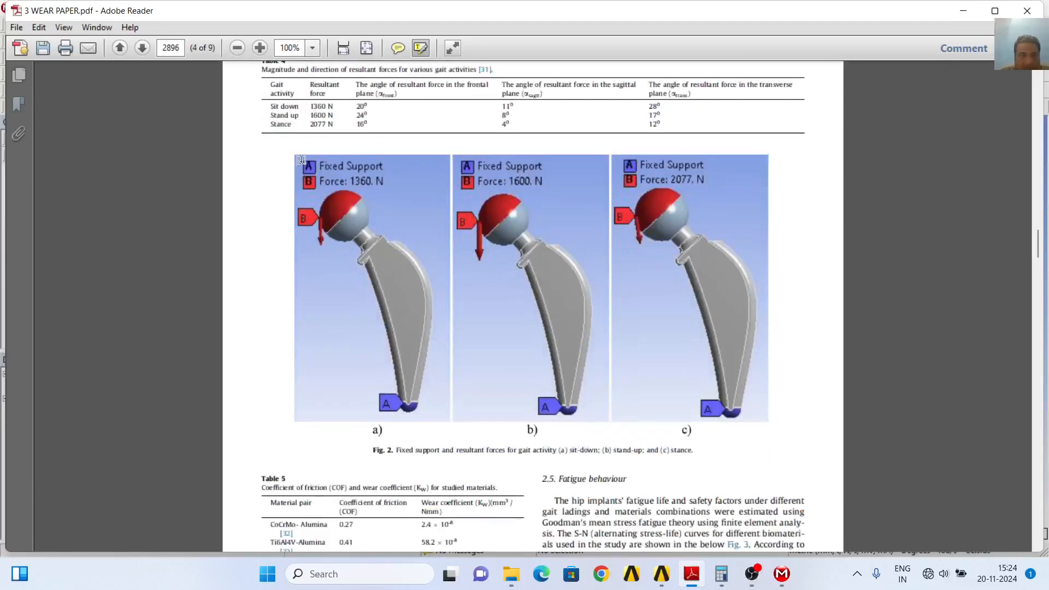
pyautogui.click(261, 49)
pyautogui.click(261, 49)
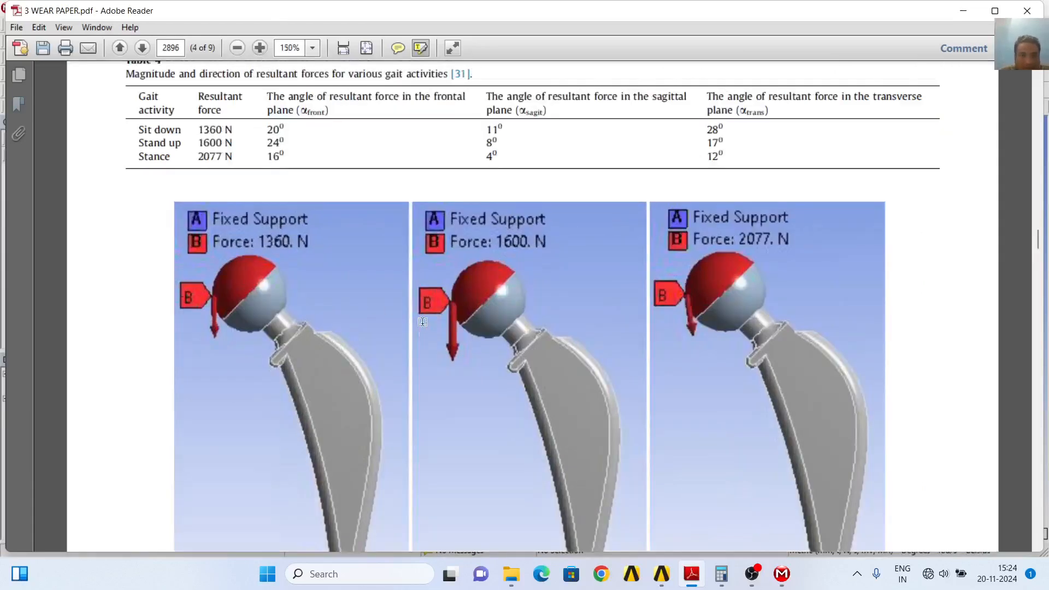
pyautogui.scroll(-5, 430, 319)
pyautogui.scroll(-2, 430, 319)
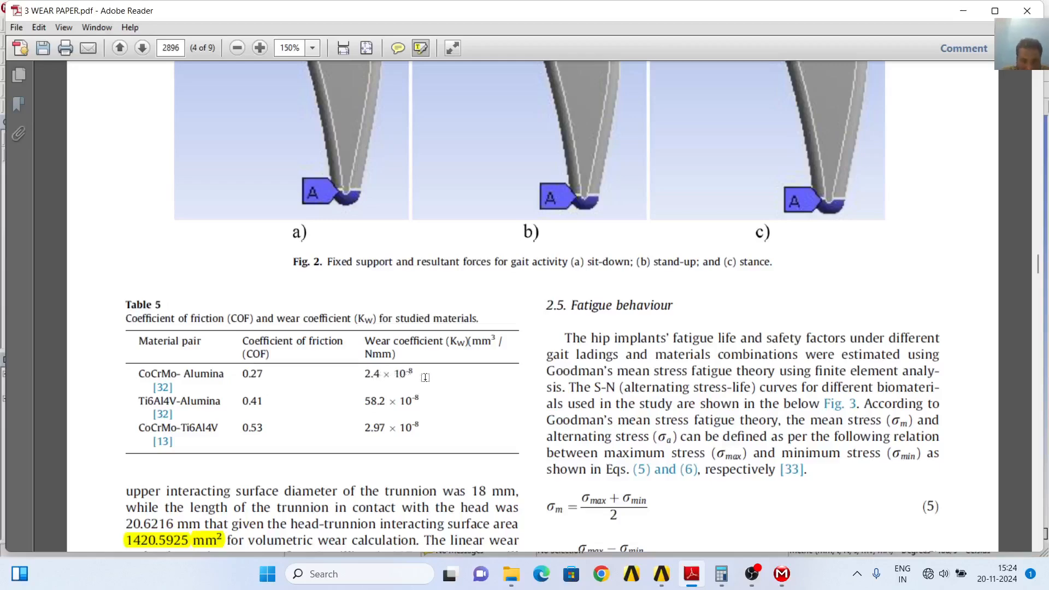
pyautogui.scroll(-1, 425, 377)
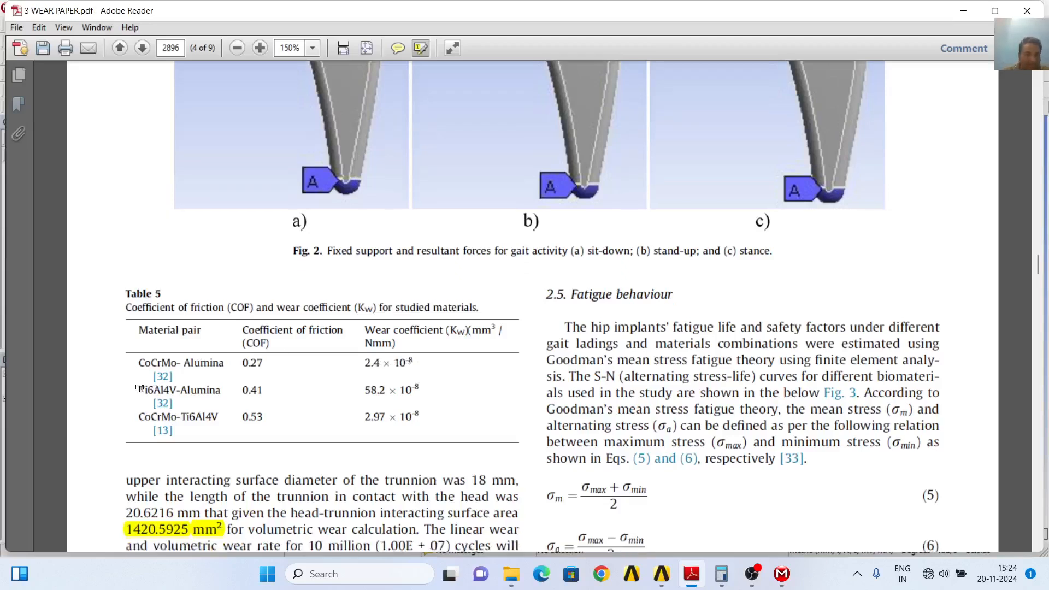
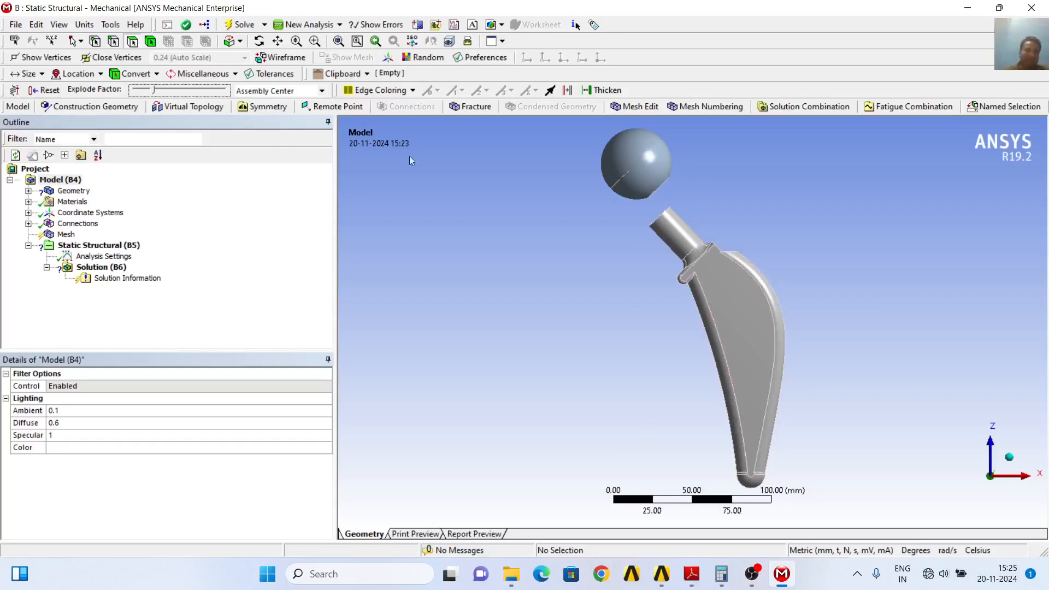
# Inspect the exploded implant from several angles and reduce the explode factor to its minimum so the sphere sits on the stem
pyautogui.click(259, 41)
pyautogui.moveTo(600, 299); pyautogui.dragTo(602, 262)
pyautogui.moveTo(798, 283); pyautogui.dragTo(820, 286)
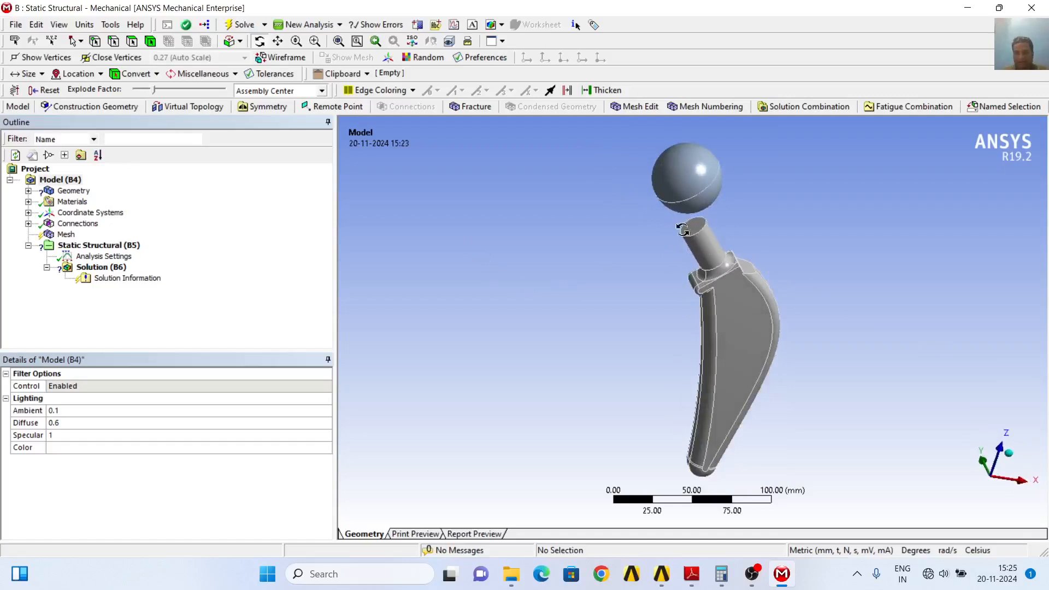
pyautogui.moveTo(819, 254)
pyautogui.mouseDown()
pyautogui.moveTo(780, 296)
pyautogui.moveTo(703, 225)
pyautogui.moveTo(742, 228)
pyautogui.moveTo(740, 208)
pyautogui.moveTo(794, 243)
pyautogui.moveTo(820, 291)
pyautogui.moveTo(880, 283)
pyautogui.mouseUp()
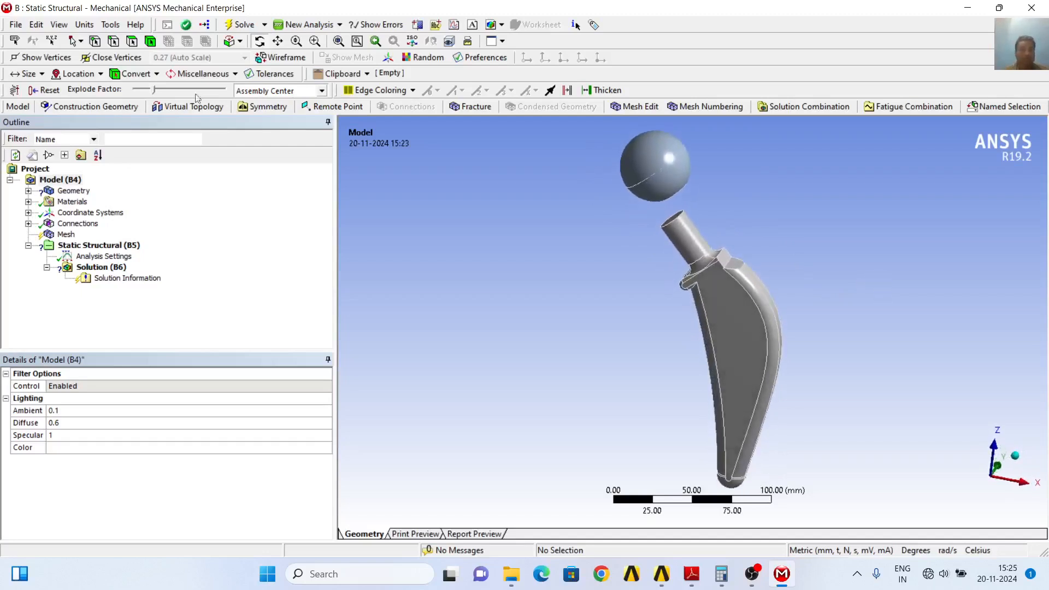
pyautogui.moveTo(154, 92); pyautogui.dragTo(137, 90)
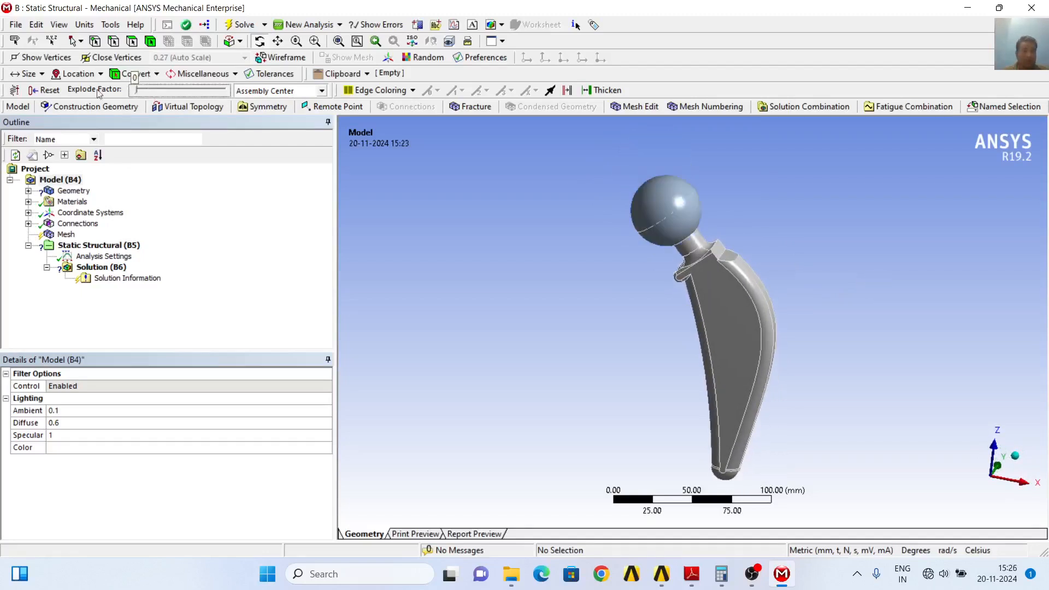
# Assign the Ti6Al4V material to the HIP STEM 23 MAY 21 body
pyautogui.click(28, 191)
pyautogui.click(126, 202)
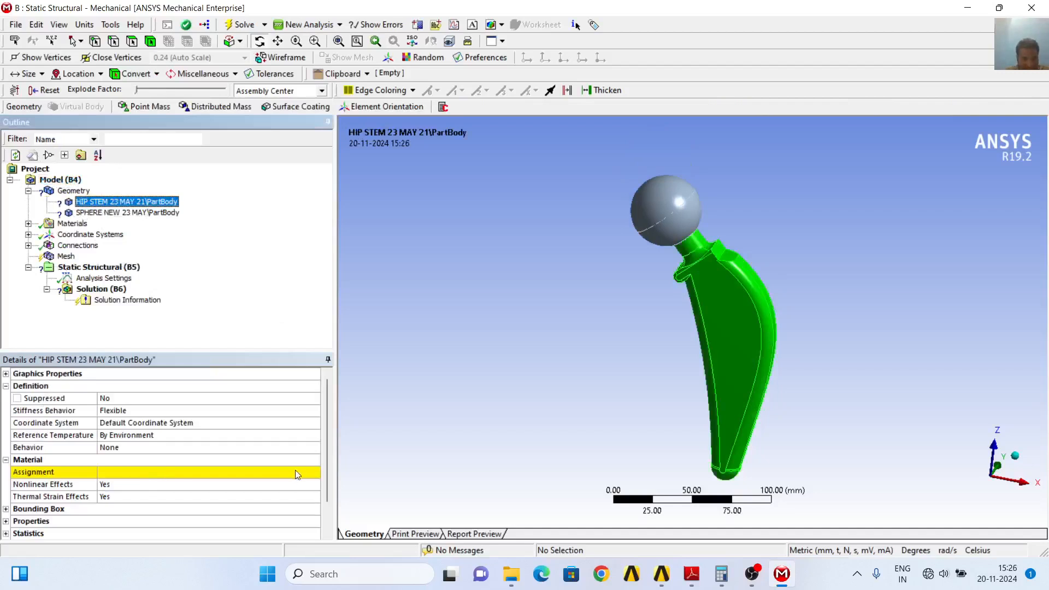
pyautogui.click(315, 475)
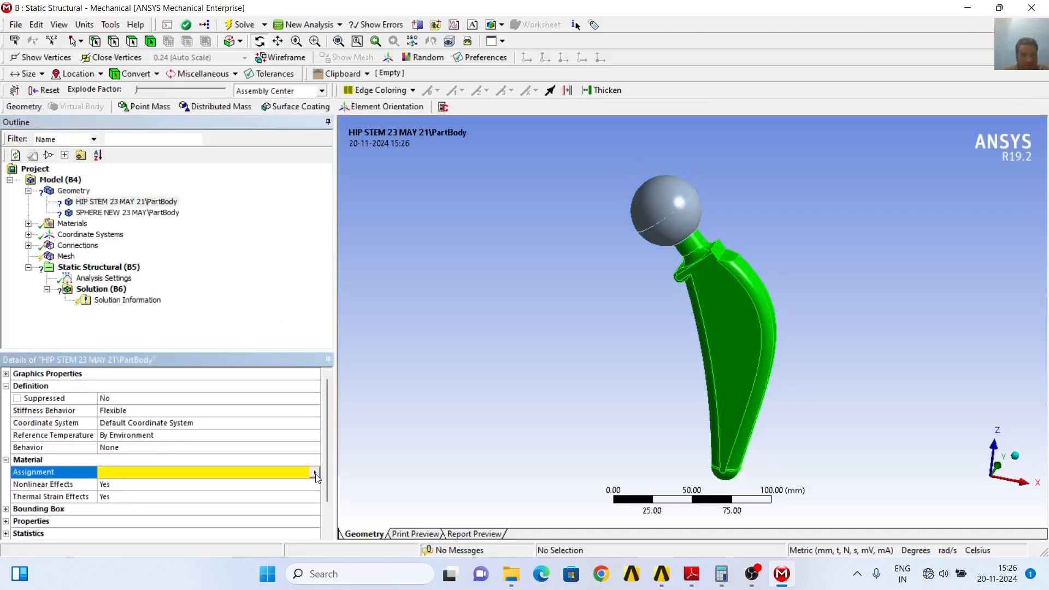
pyautogui.click(315, 473)
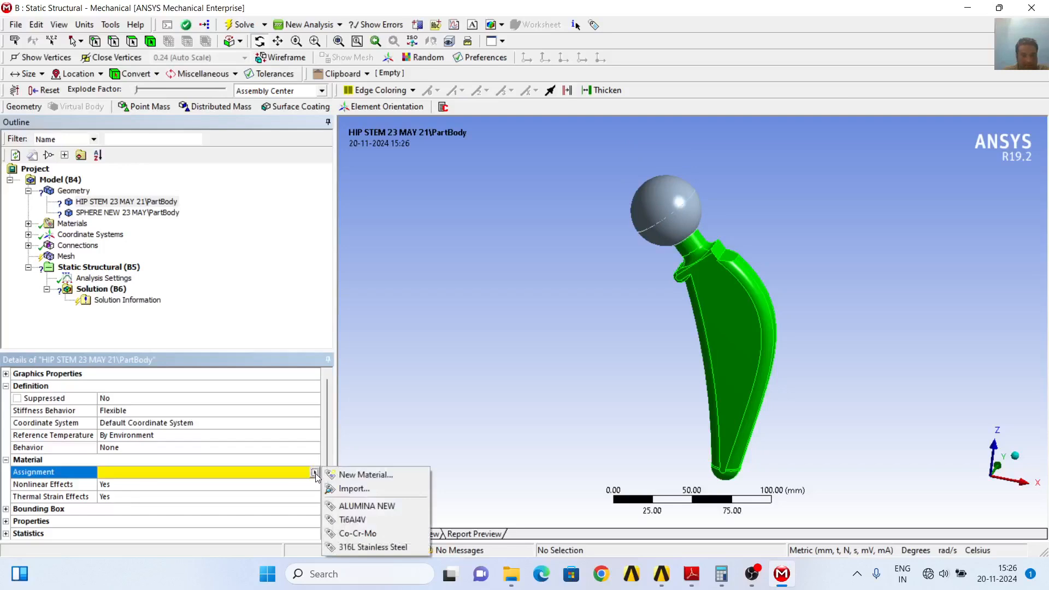
pyautogui.click(363, 520)
# Assign the ALUMINA NEW material to the SPHERE NEW 23 MAY body
pyautogui.click(102, 214)
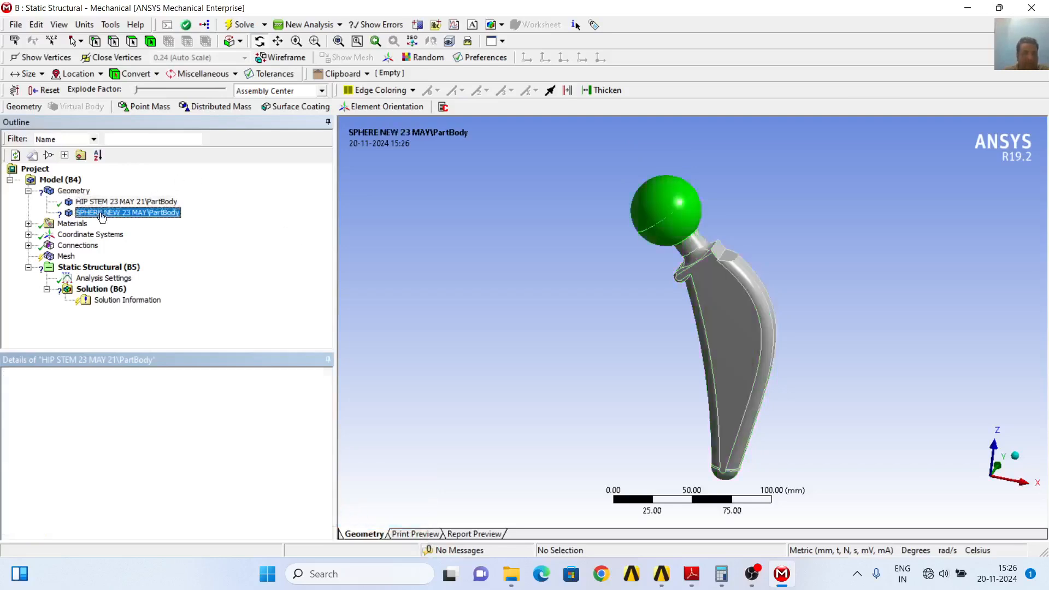
pyautogui.click(315, 474)
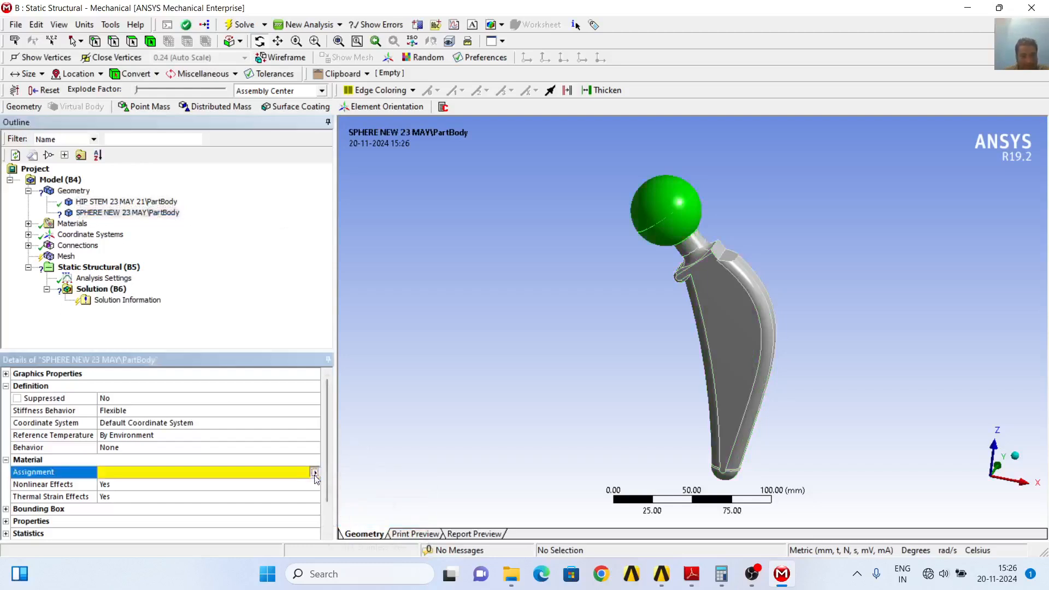
pyautogui.click(315, 473)
pyautogui.click(368, 507)
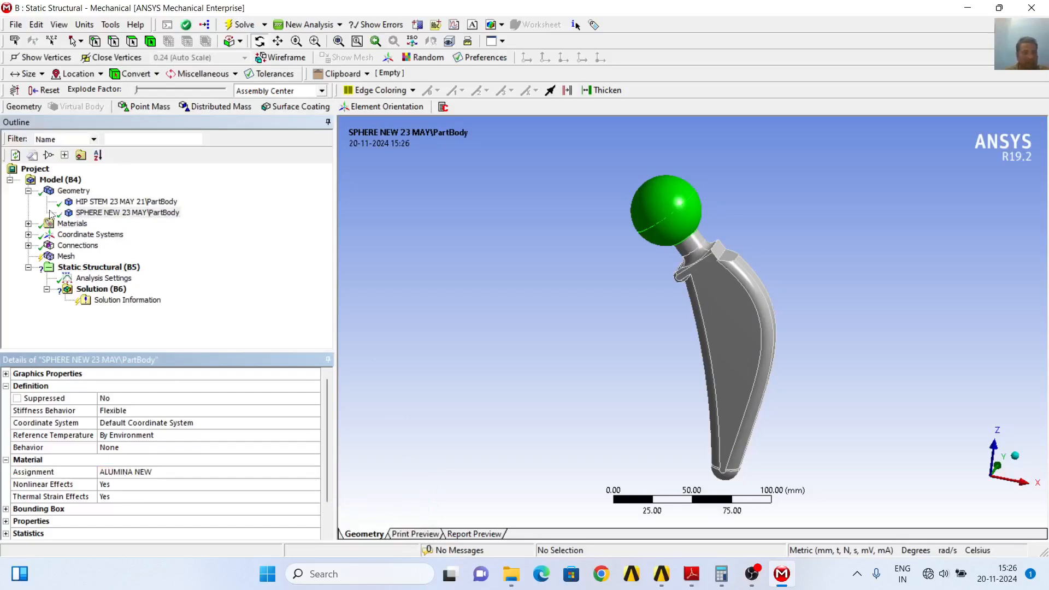
# Examine the properties of Ti6Al4V, Co-Cr-Mo, 316L Stainless Steel and ALUMINA NEW, and recheck the materials assigned to the stem and sphere
pyautogui.click(29, 223)
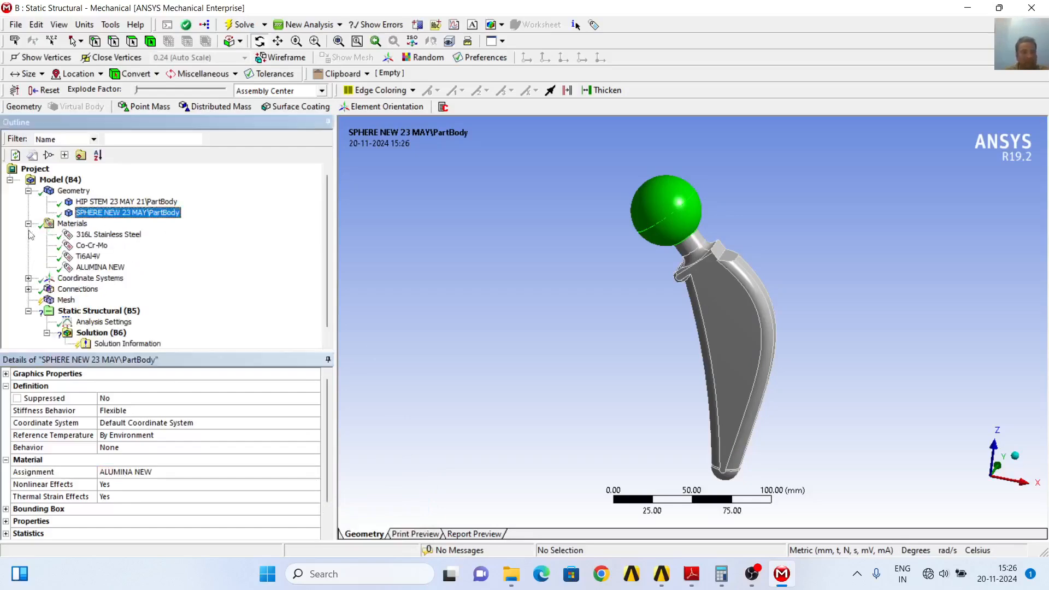
pyautogui.click(92, 257)
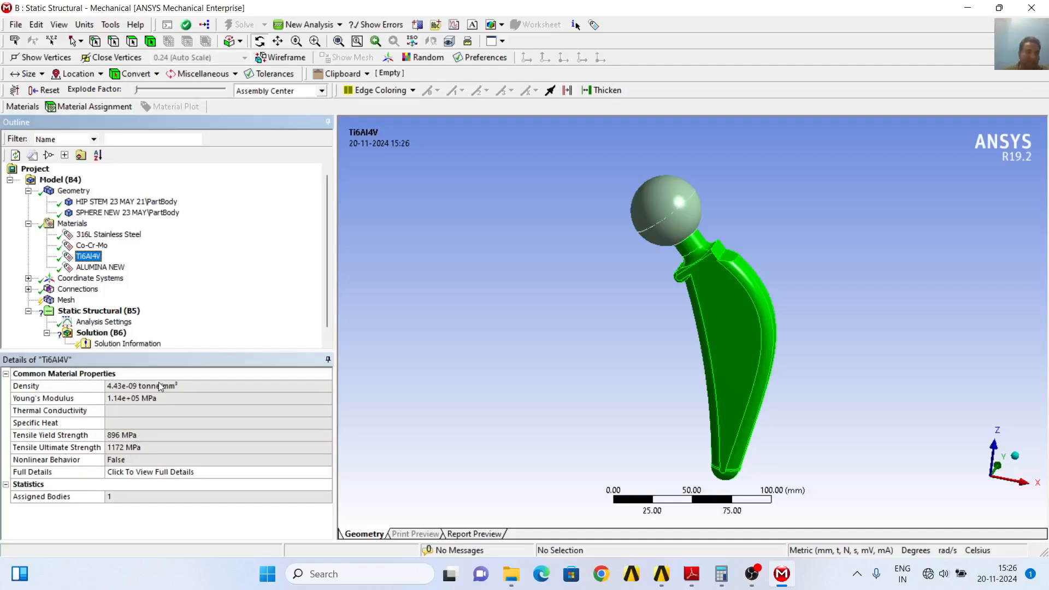
pyautogui.click(103, 247)
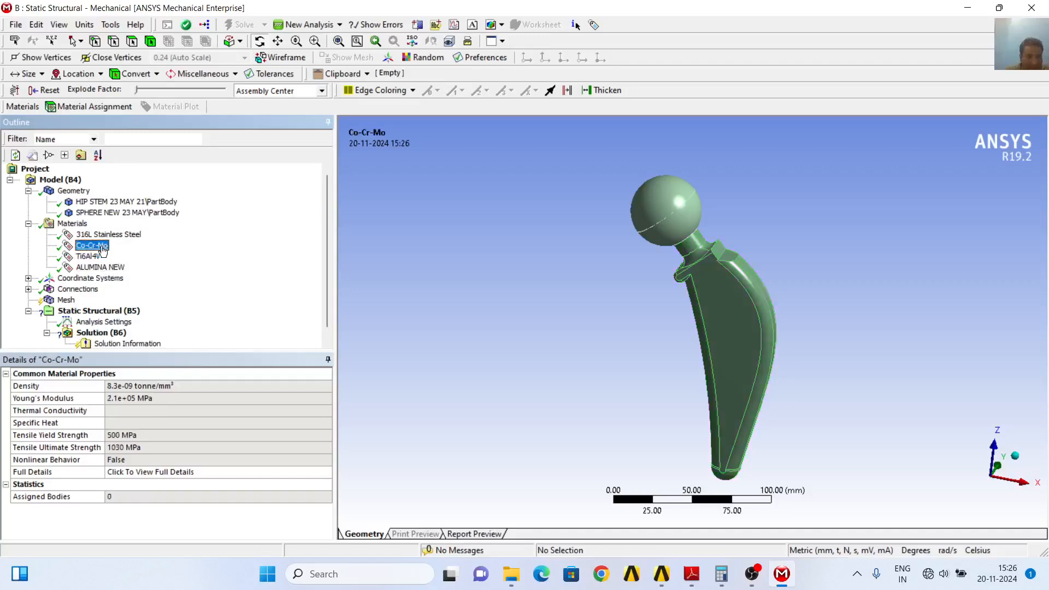
pyautogui.click(108, 237)
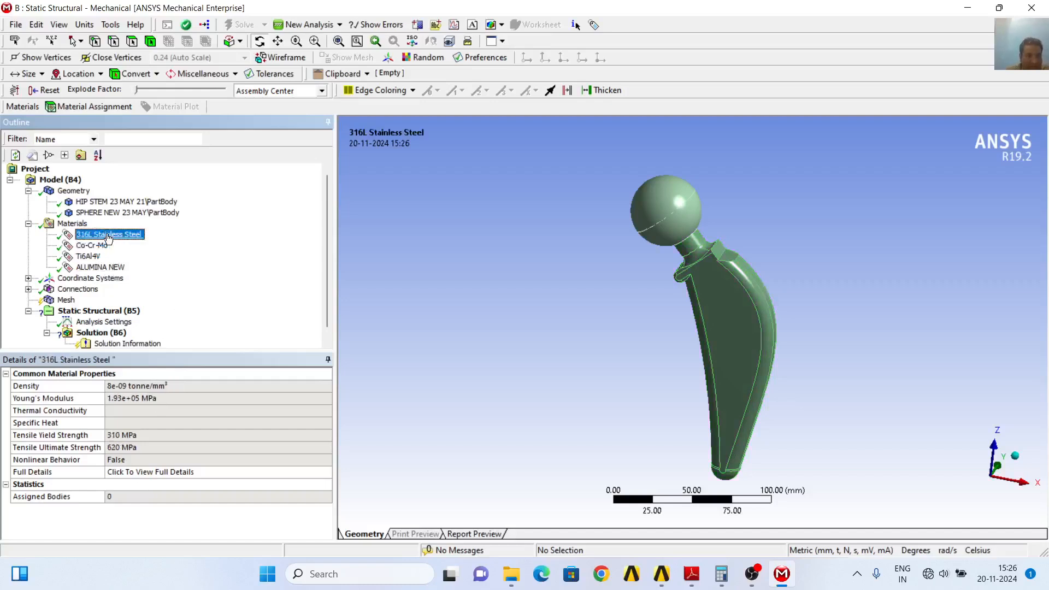
pyautogui.click(105, 267)
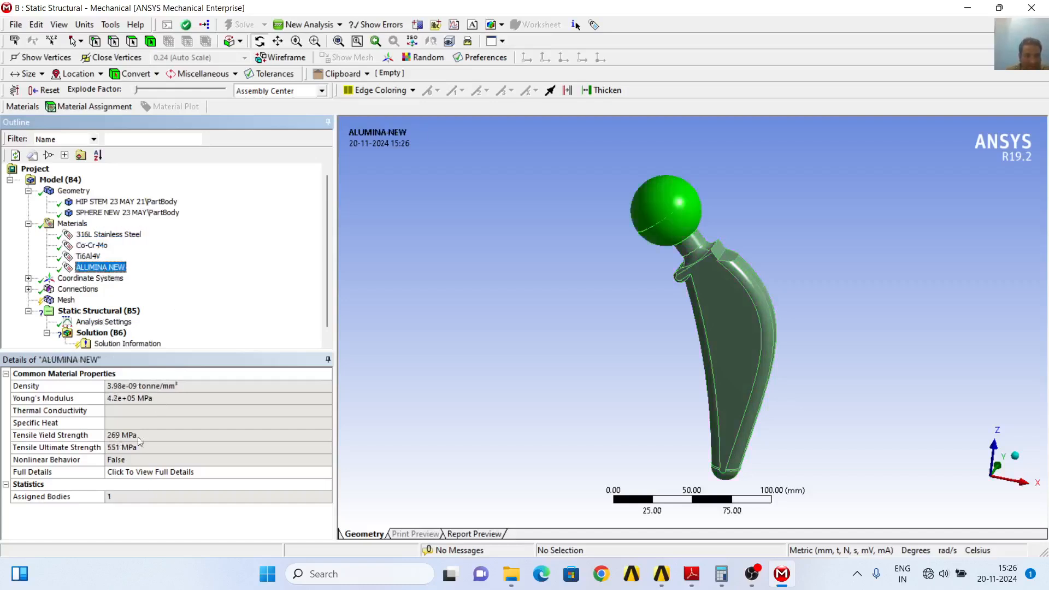
pyautogui.click(28, 225)
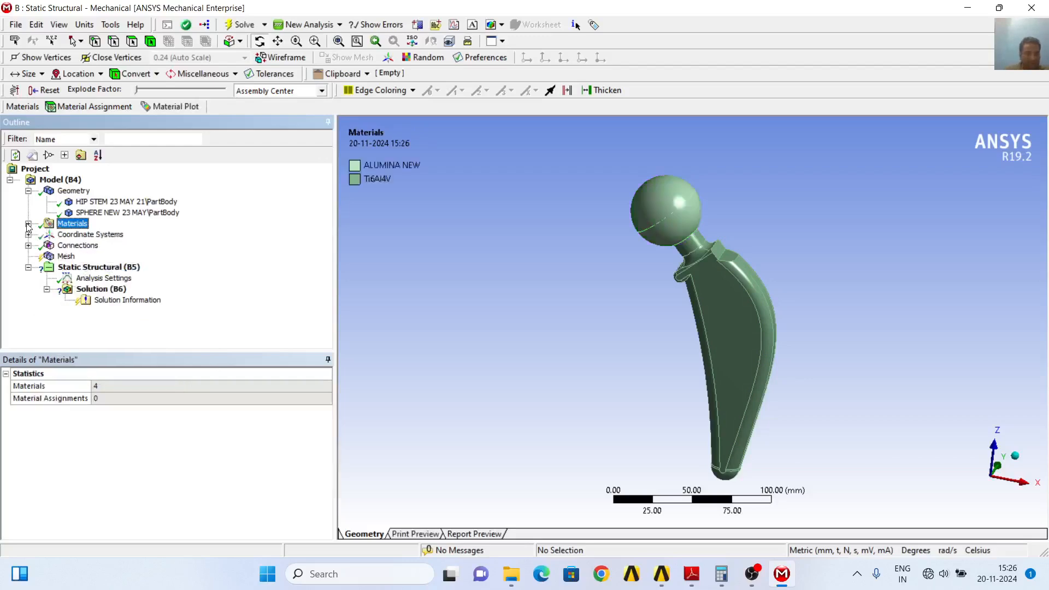
pyautogui.click(76, 191)
pyautogui.click(118, 203)
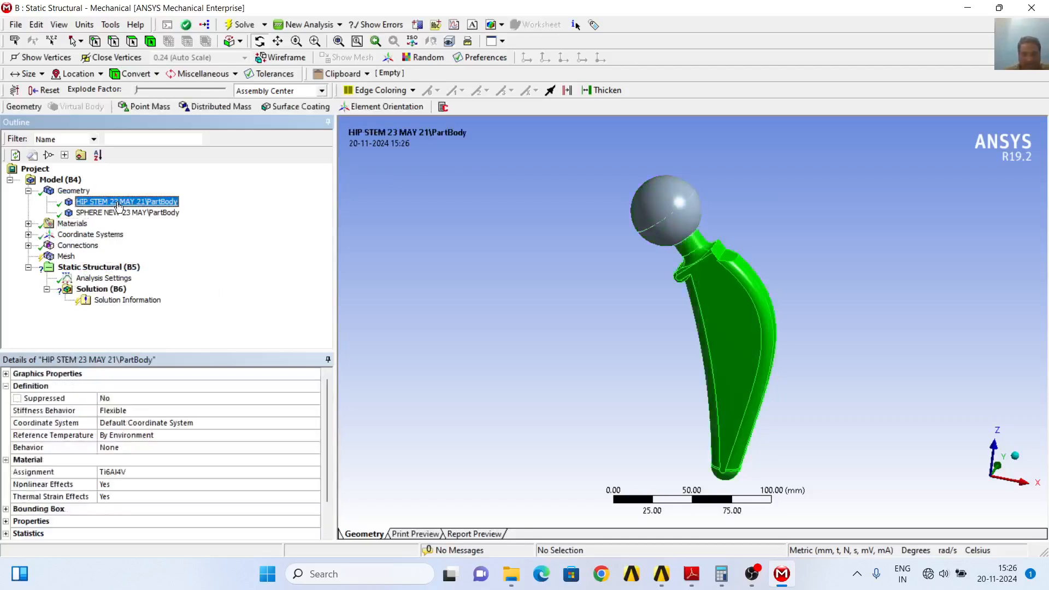
pyautogui.click(122, 213)
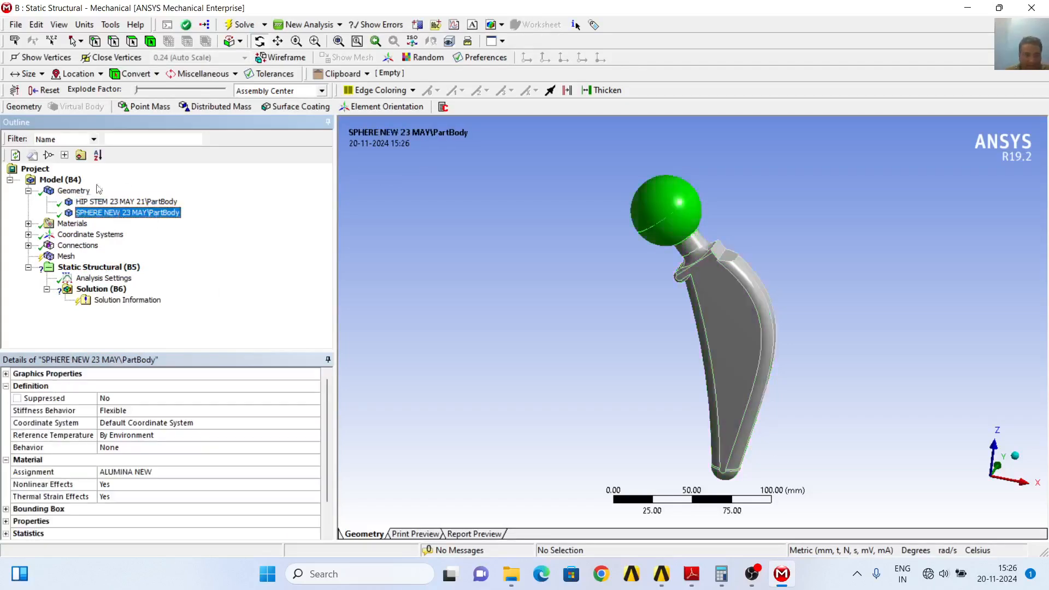
# Show the global coordinate system and examine its origin on the implant with the view aligned to the -Y direction
pyautogui.click(29, 234)
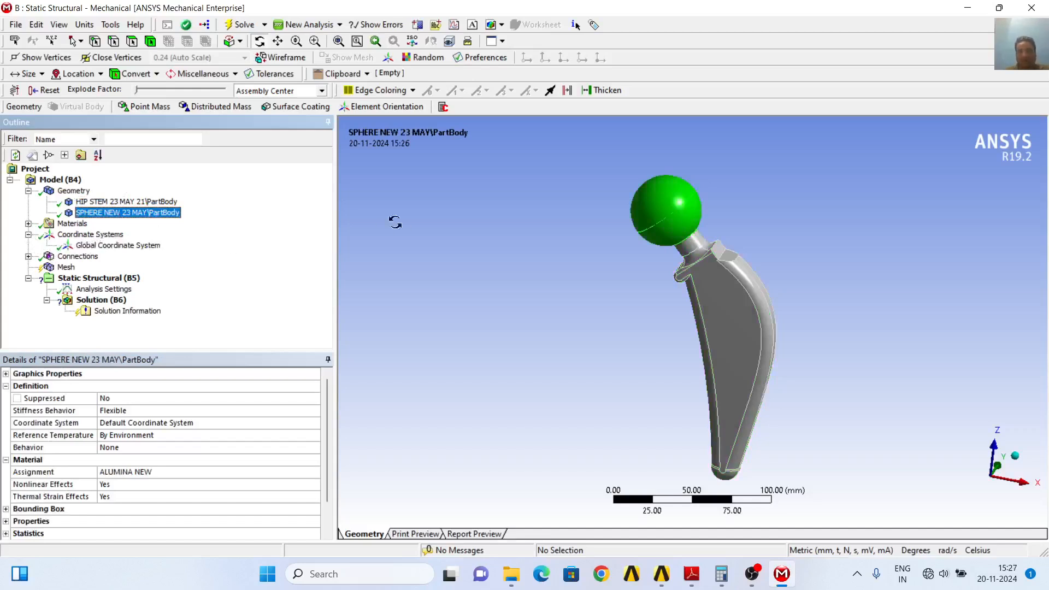
pyautogui.click(123, 249)
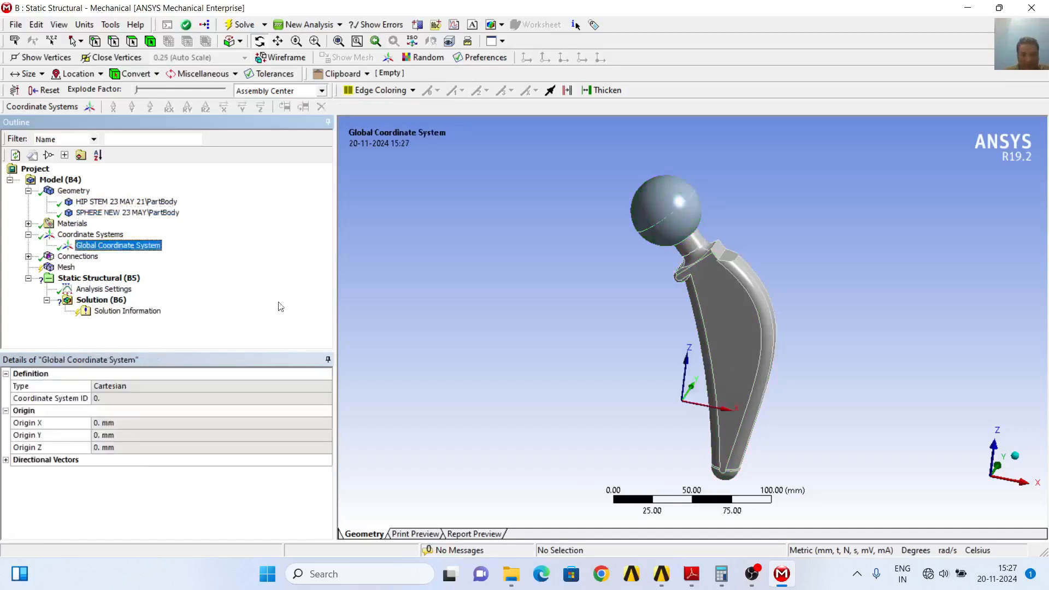
pyautogui.click(994, 478)
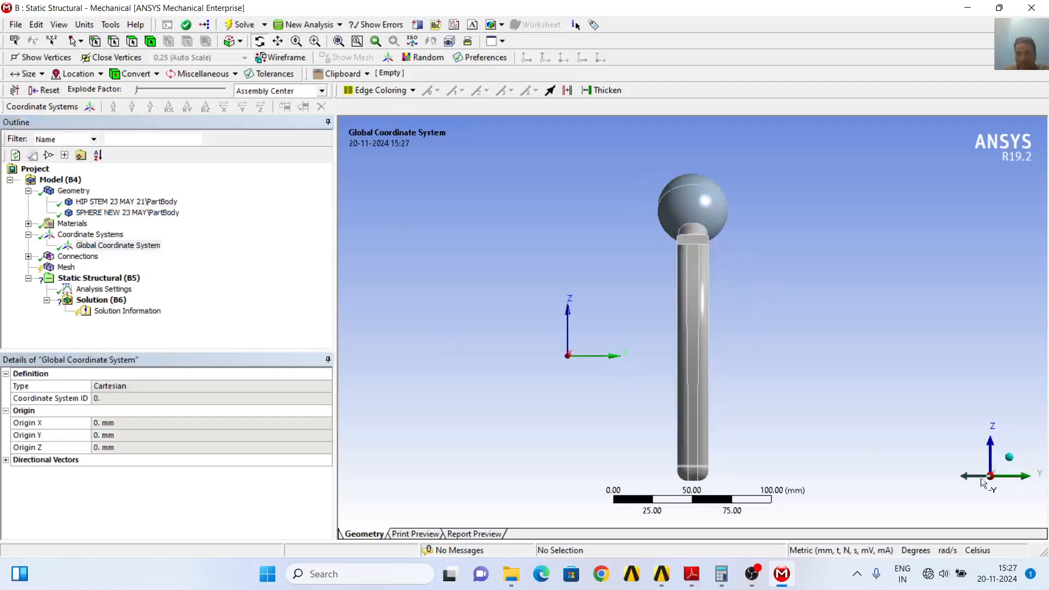
pyautogui.click(979, 478)
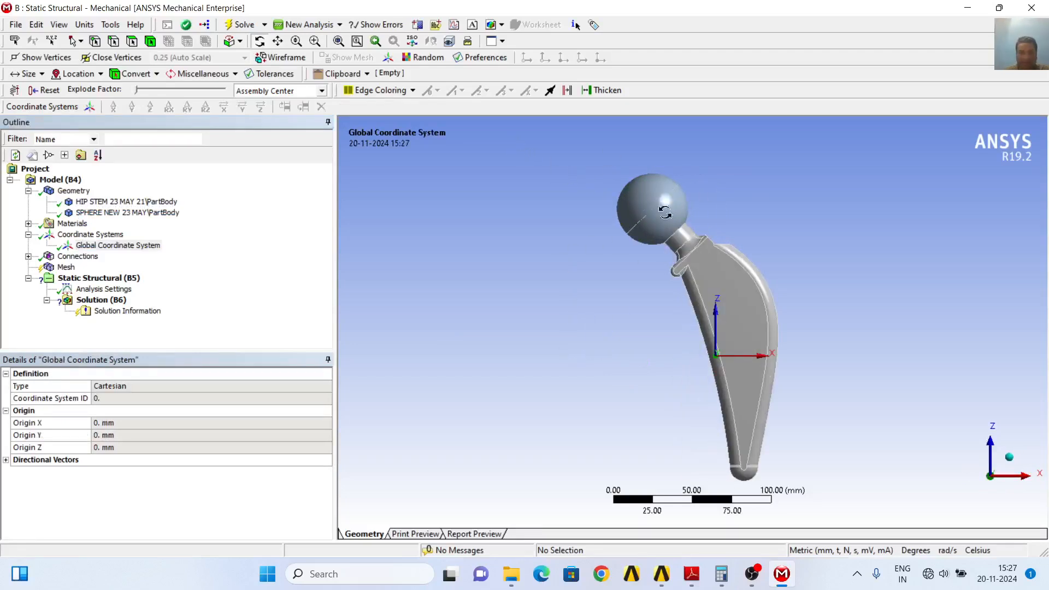
# Insert a new coordinate system and define its origin by geometry selection on the sphere body
pyautogui.click(112, 239)
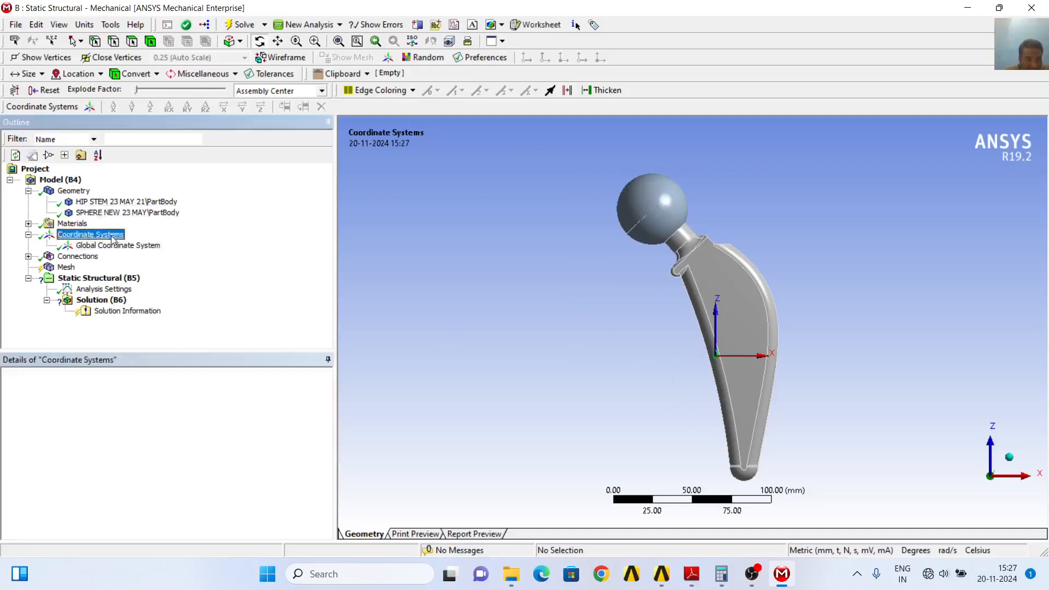
pyautogui.rightClick(112, 238)
pyautogui.moveTo(196, 244)
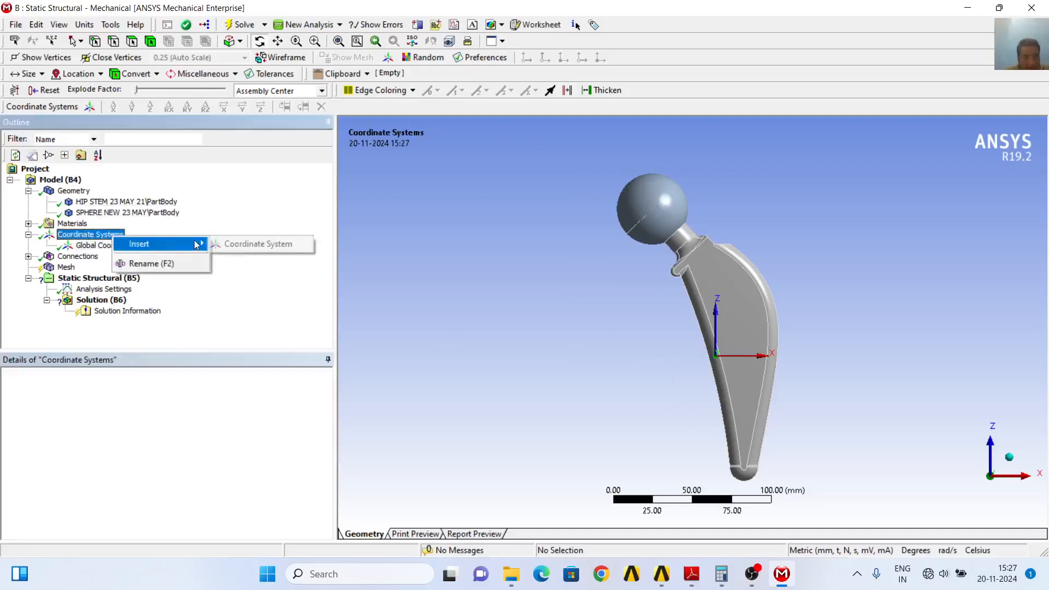
pyautogui.click(259, 244)
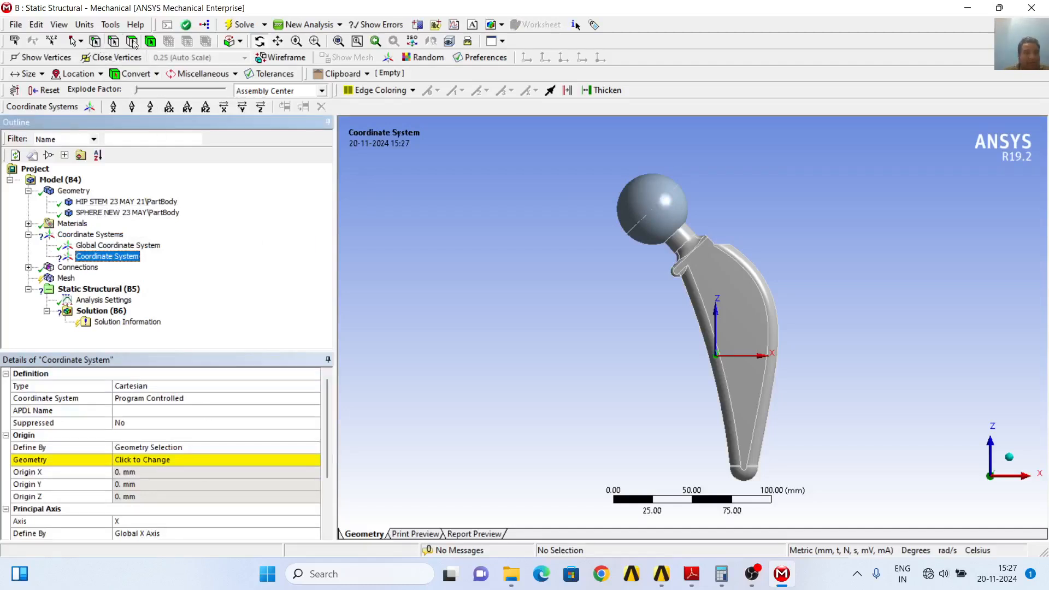
pyautogui.click(151, 43)
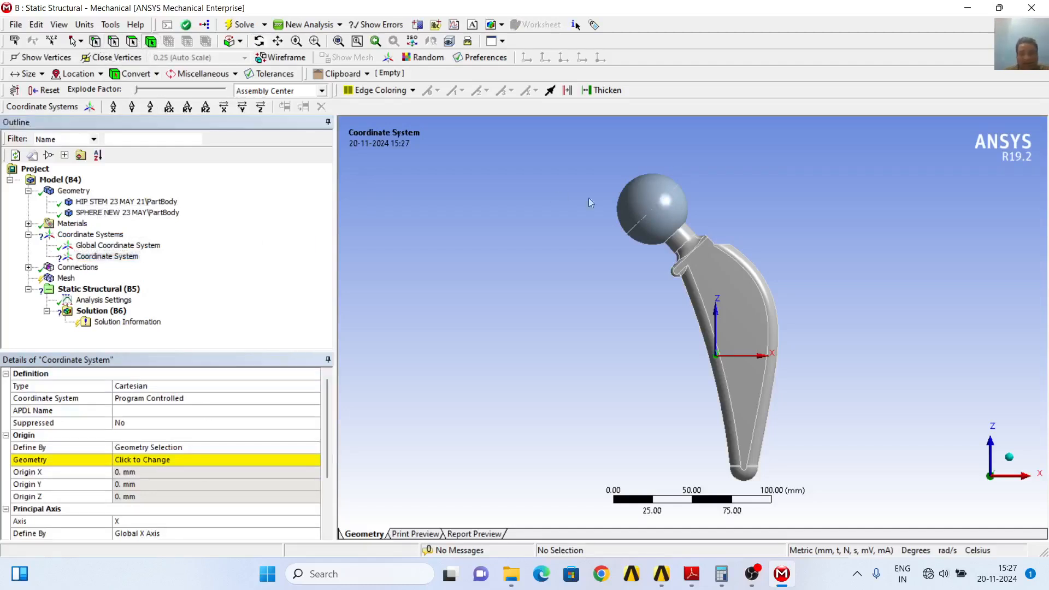
pyautogui.click(650, 202)
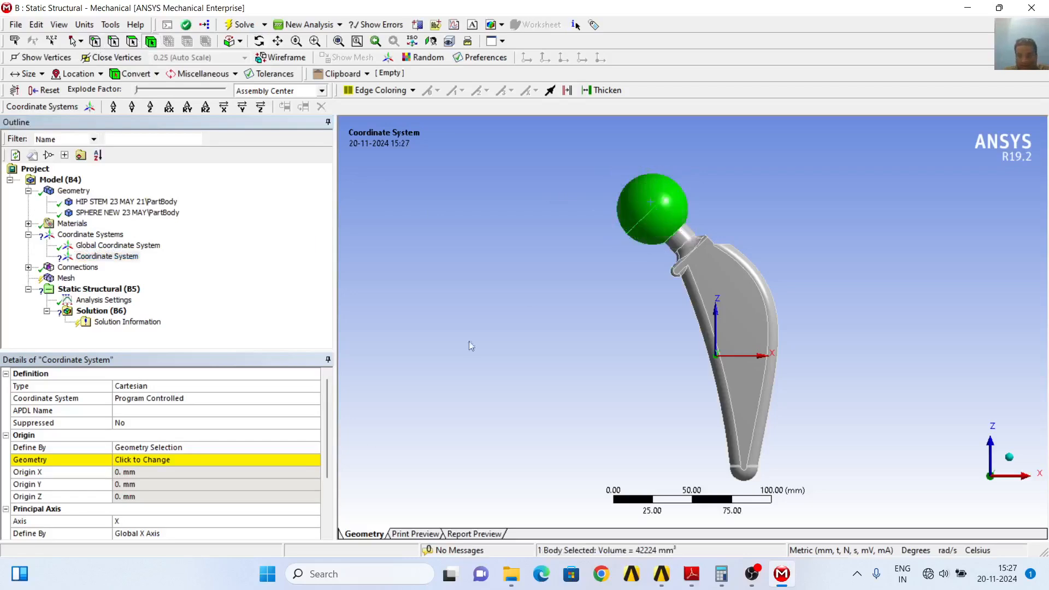
pyautogui.click(139, 461)
pyautogui.click(143, 461)
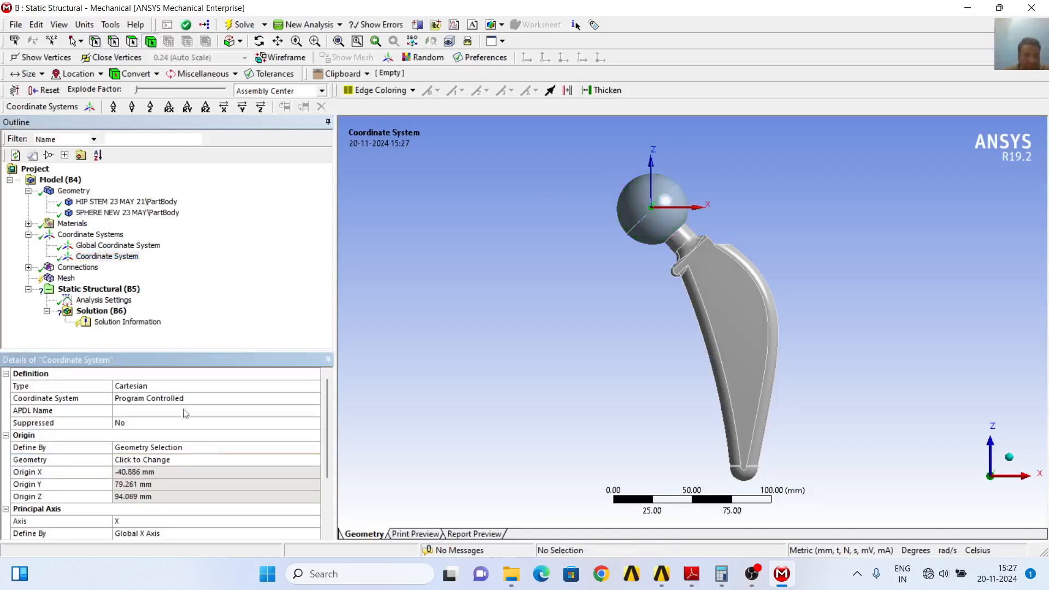
# Compare the origin of the sphere's coordinate system with that of the global coordinate system
pyautogui.click(136, 257)
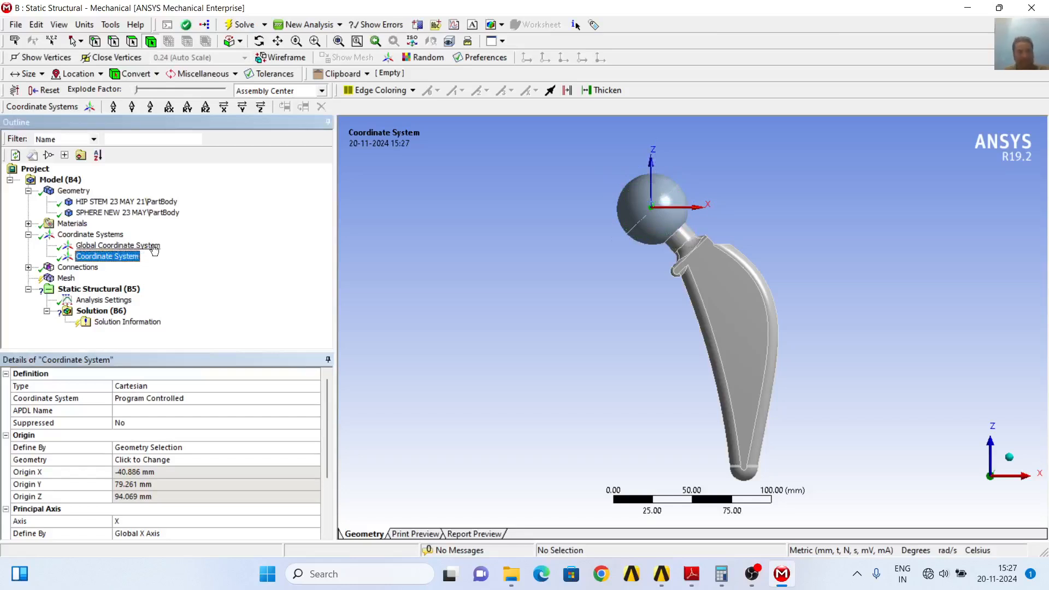
pyautogui.click(117, 245)
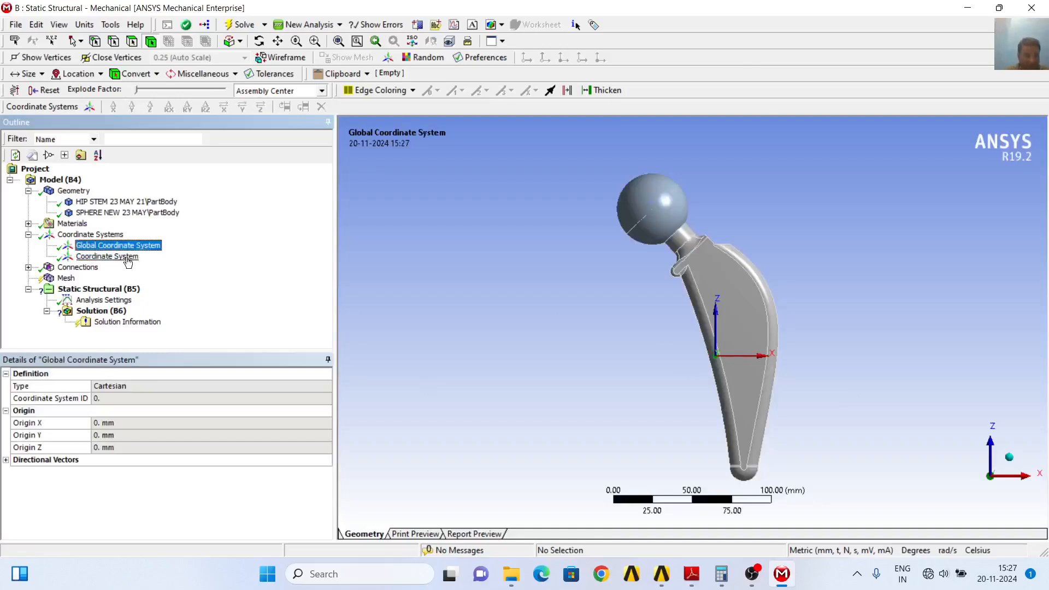
pyautogui.click(109, 256)
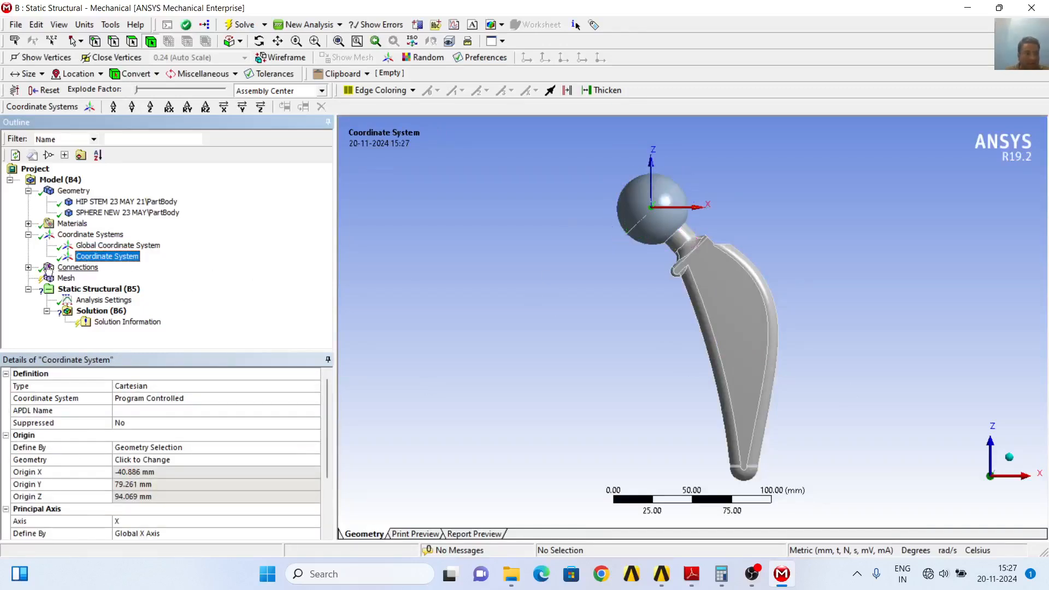
# Examine the contact region between the hip stem and the sphere, viewing the neck's contact faces up close from several angles
pyautogui.click(29, 268)
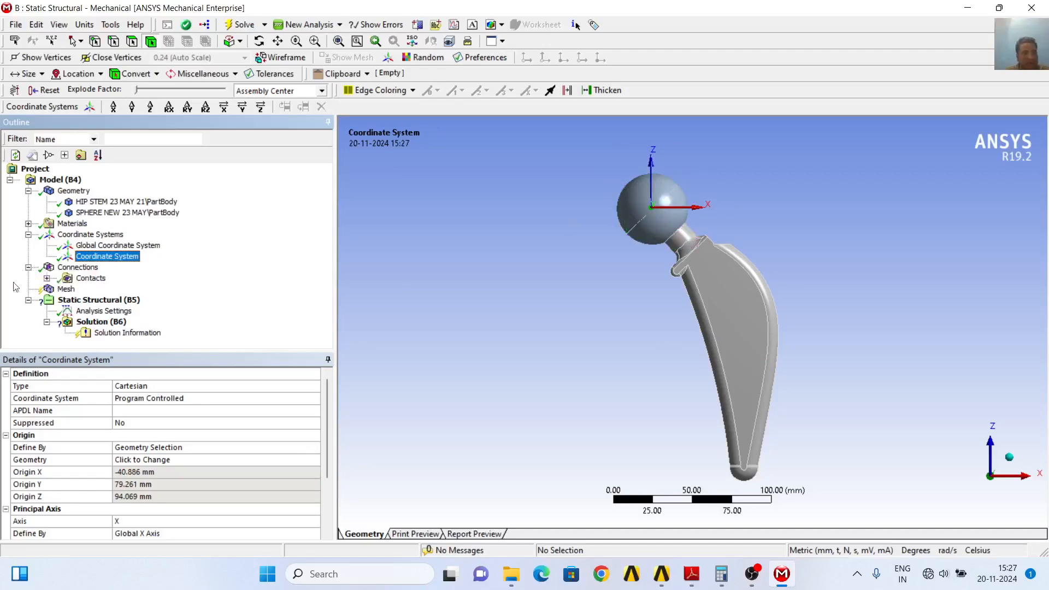
pyautogui.click(47, 279)
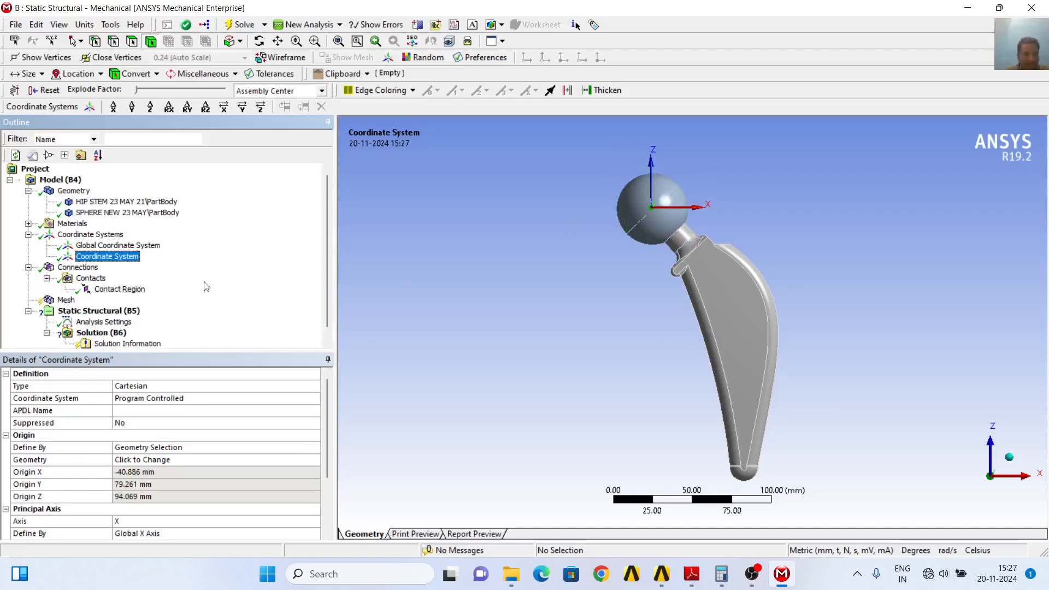
pyautogui.click(130, 290)
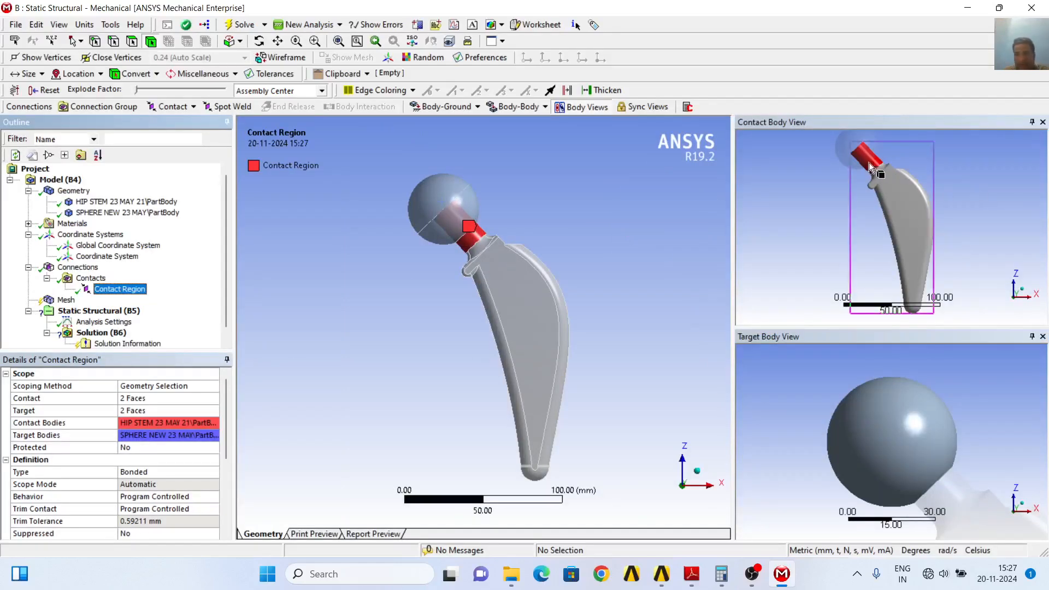
pyautogui.click(279, 41)
pyautogui.scroll(-3, 833, 223)
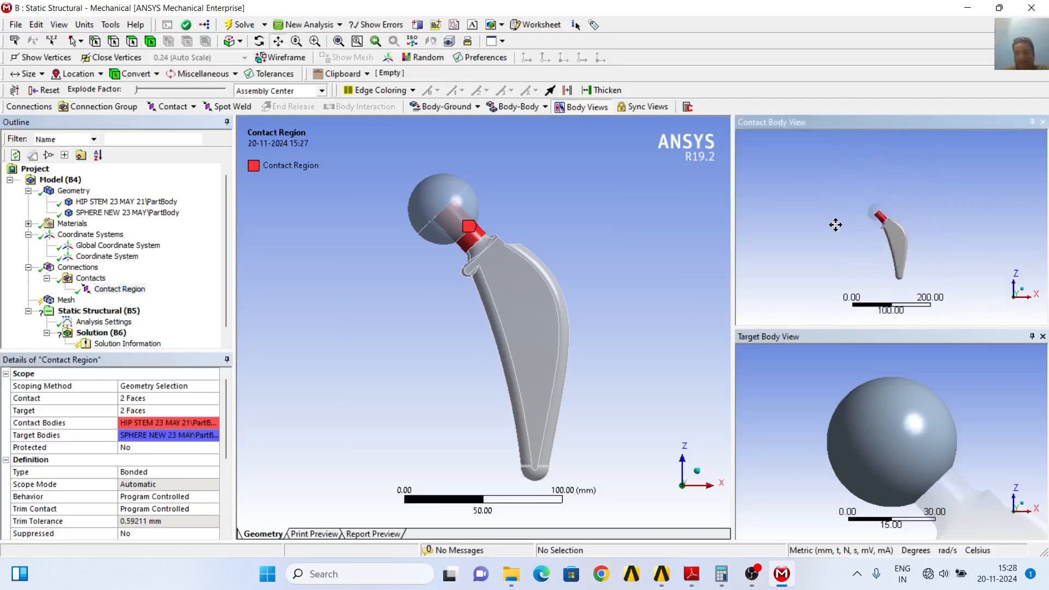
pyautogui.scroll(7, 836, 224)
pyautogui.moveTo(778, 216); pyautogui.dragTo(829, 256)
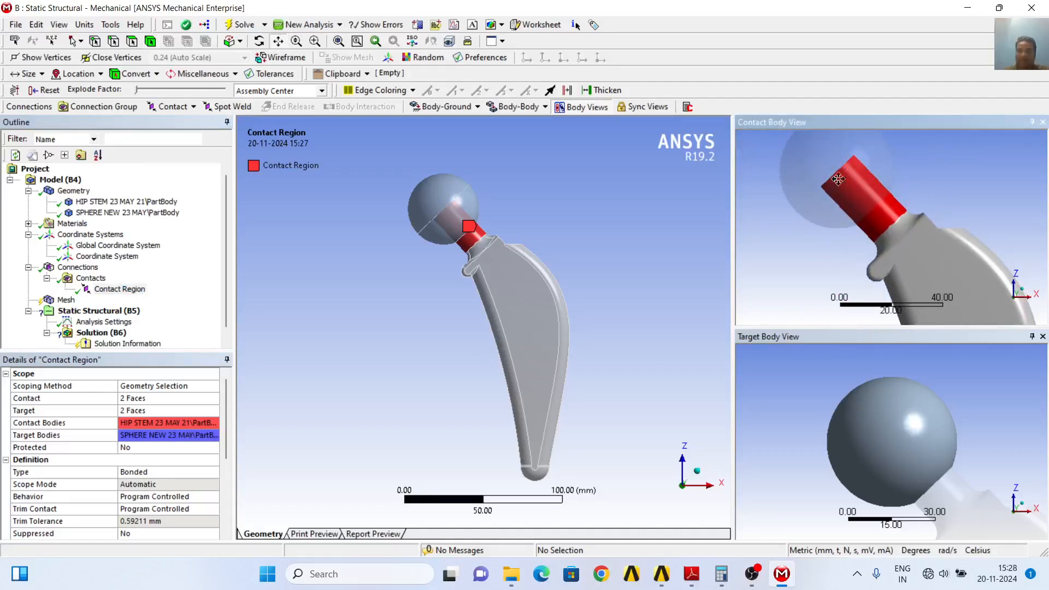
pyautogui.click(259, 41)
pyautogui.moveTo(831, 226)
pyautogui.mouseDown()
pyautogui.moveTo(875, 196)
pyautogui.moveTo(839, 236)
pyautogui.moveTo(858, 242)
pyautogui.moveTo(809, 224)
pyautogui.moveTo(885, 197)
pyautogui.moveTo(910, 213)
pyautogui.moveTo(833, 246)
pyautogui.moveTo(844, 218)
pyautogui.moveTo(836, 207)
pyautogui.moveTo(828, 235)
pyautogui.moveTo(847, 236)
pyautogui.mouseUp()
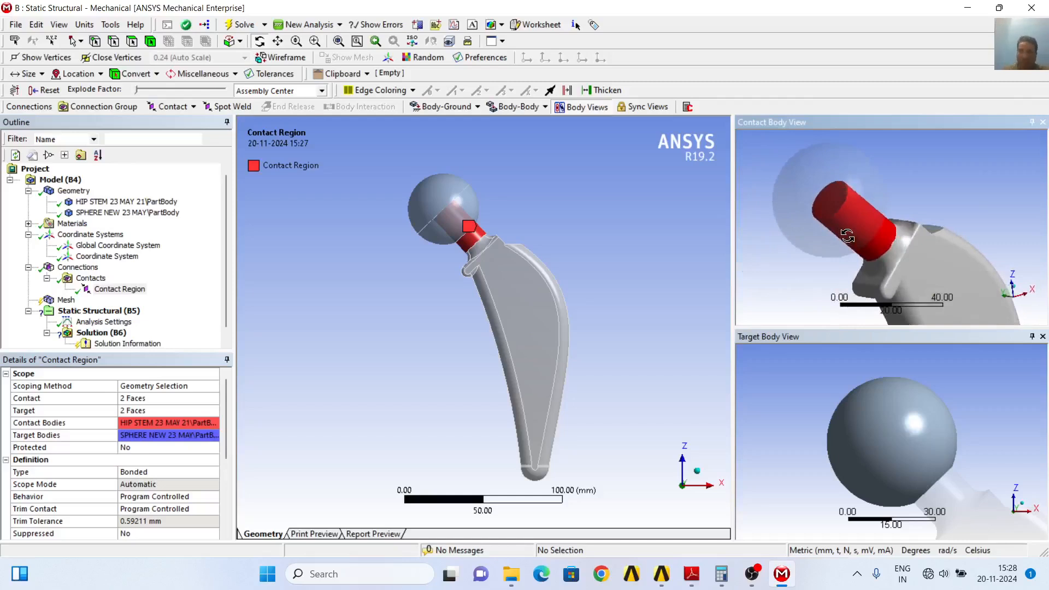
pyautogui.moveTo(848, 236)
pyautogui.mouseDown()
pyautogui.moveTo(831, 227)
pyautogui.moveTo(855, 227)
pyautogui.mouseUp()
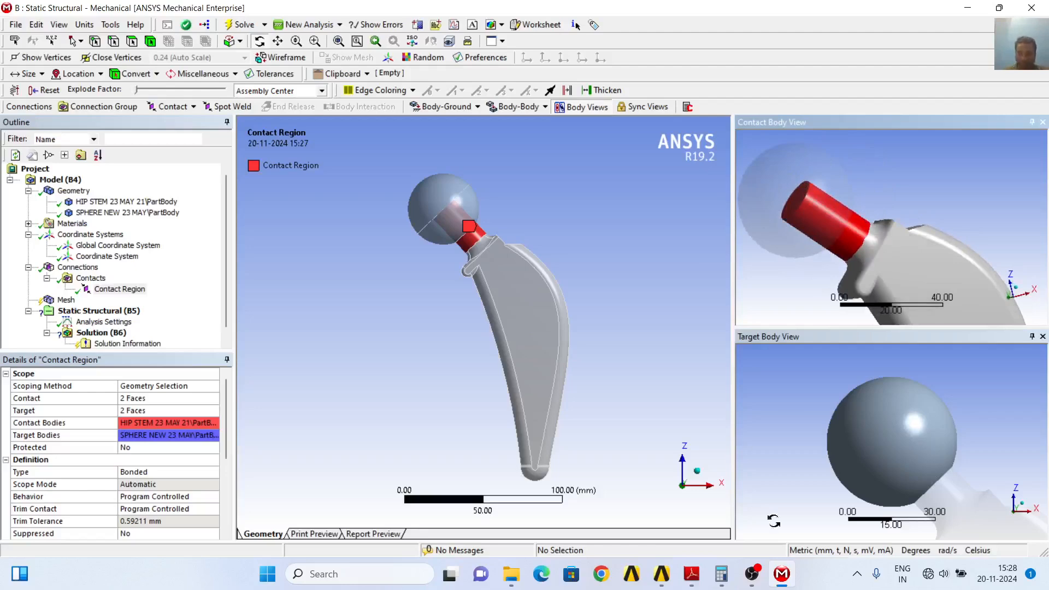
# Switch to 3 WEAR PAPER.pdf in Adobe Reader and highlight the volumetric wear equation (2) and the sliding distance unit text
pyautogui.moveTo(692, 574)
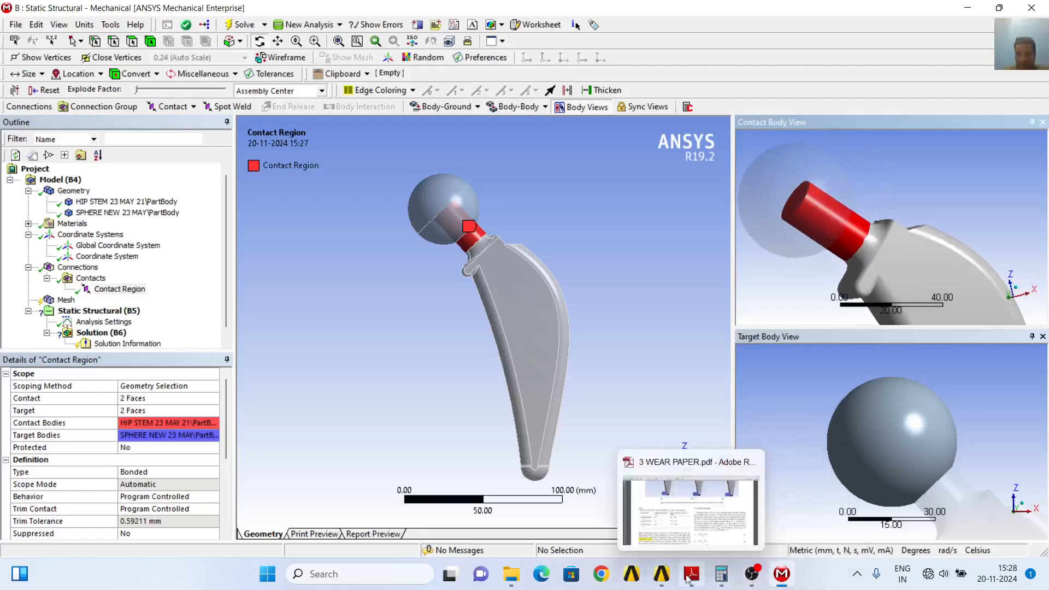
pyautogui.click(748, 547)
pyautogui.scroll(10, 737, 446)
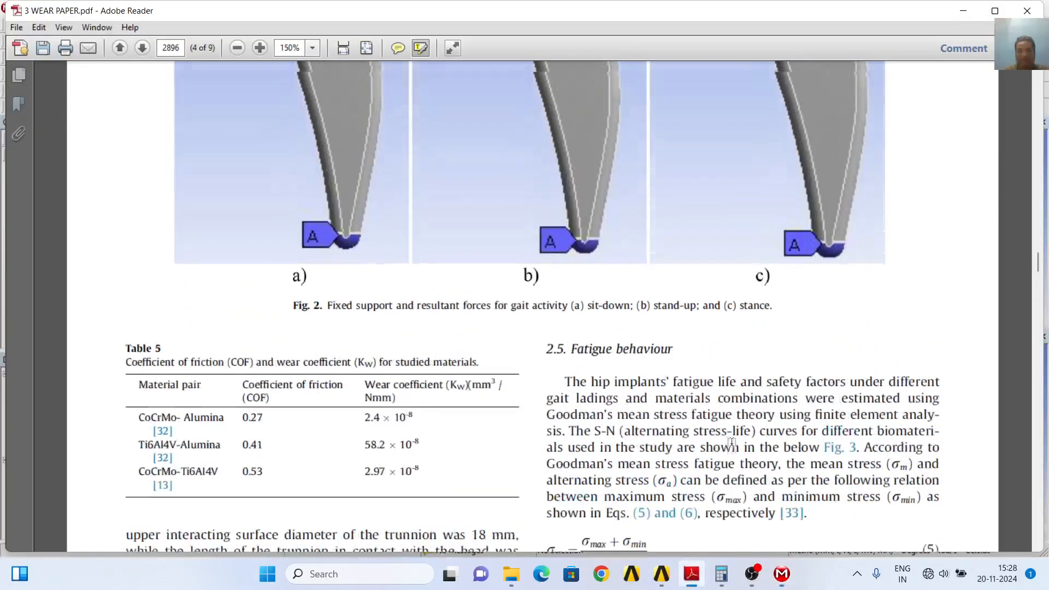
pyautogui.scroll(10, 720, 439)
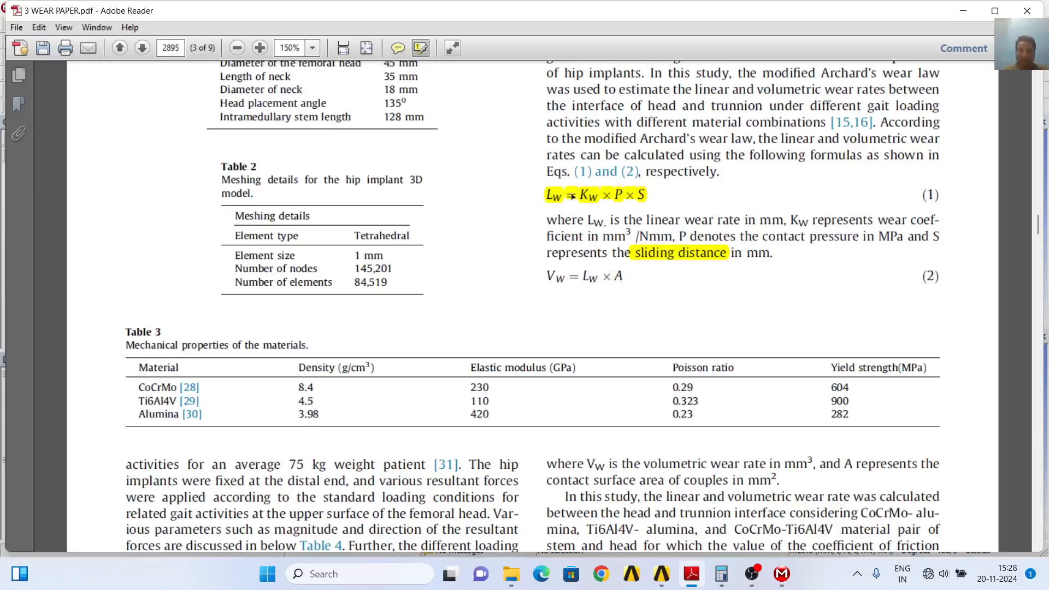
pyautogui.moveTo(581, 275); pyautogui.dragTo(601, 276)
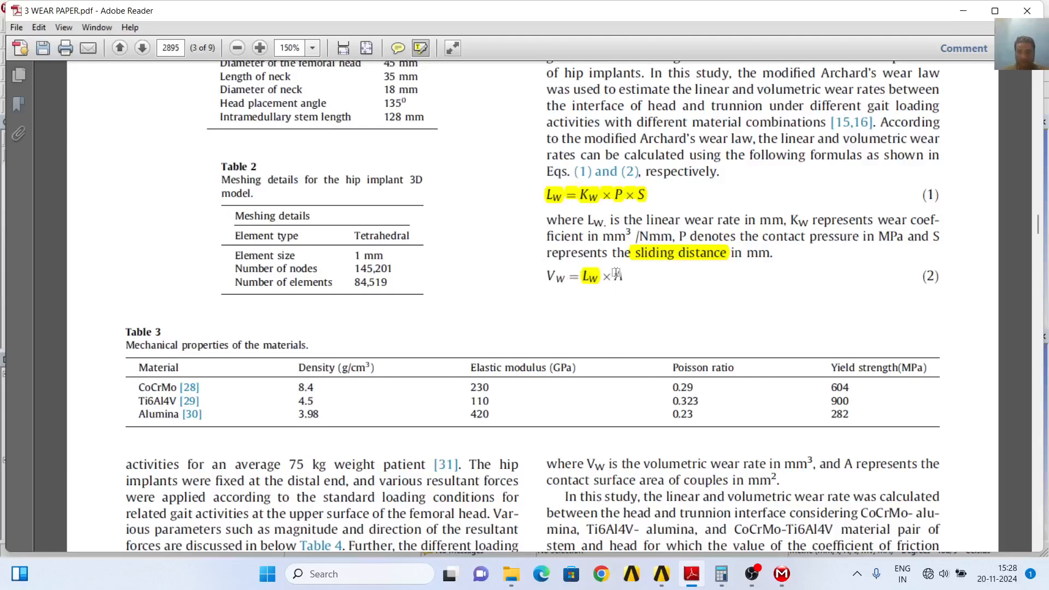
pyautogui.moveTo(616, 272); pyautogui.dragTo(654, 281)
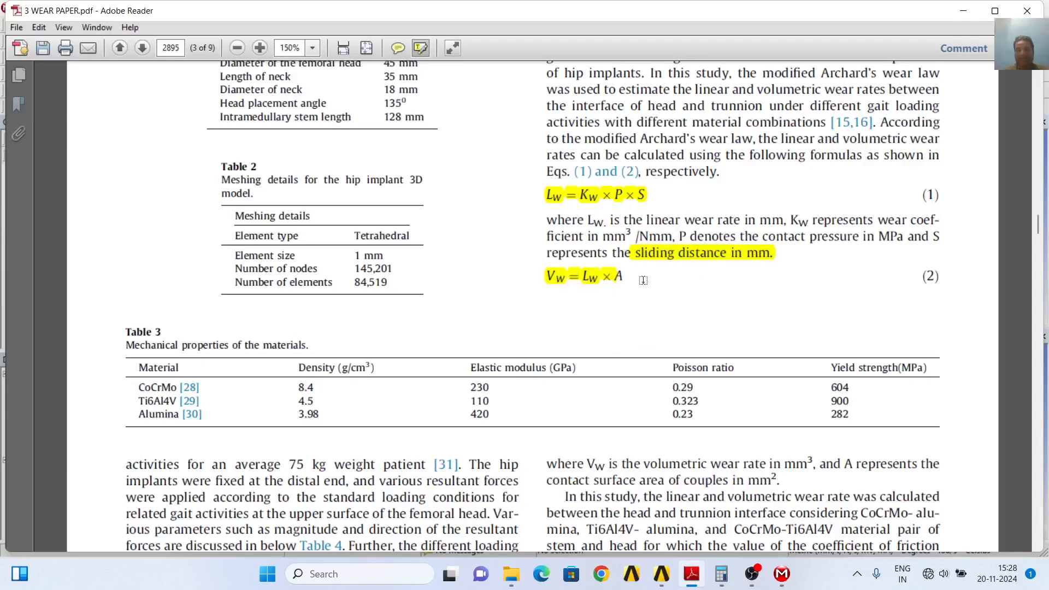
pyautogui.scroll(-1, 764, 308)
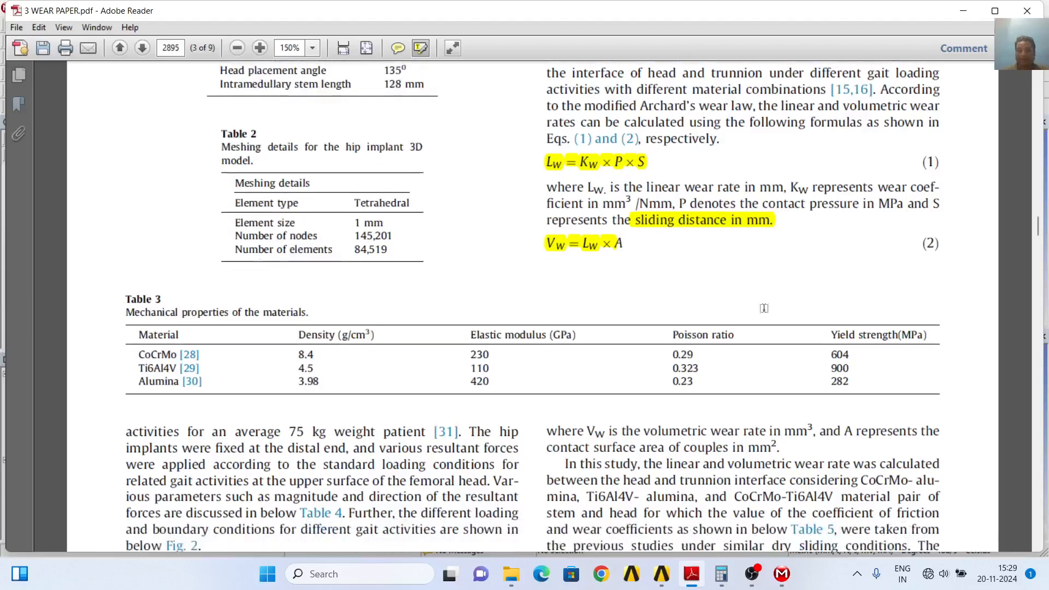
pyautogui.scroll(-1, 764, 308)
# Return to Ansys Mechanical and examine the cylindrical and end contact faces of the stem neck inside the sphere
pyautogui.click(782, 574)
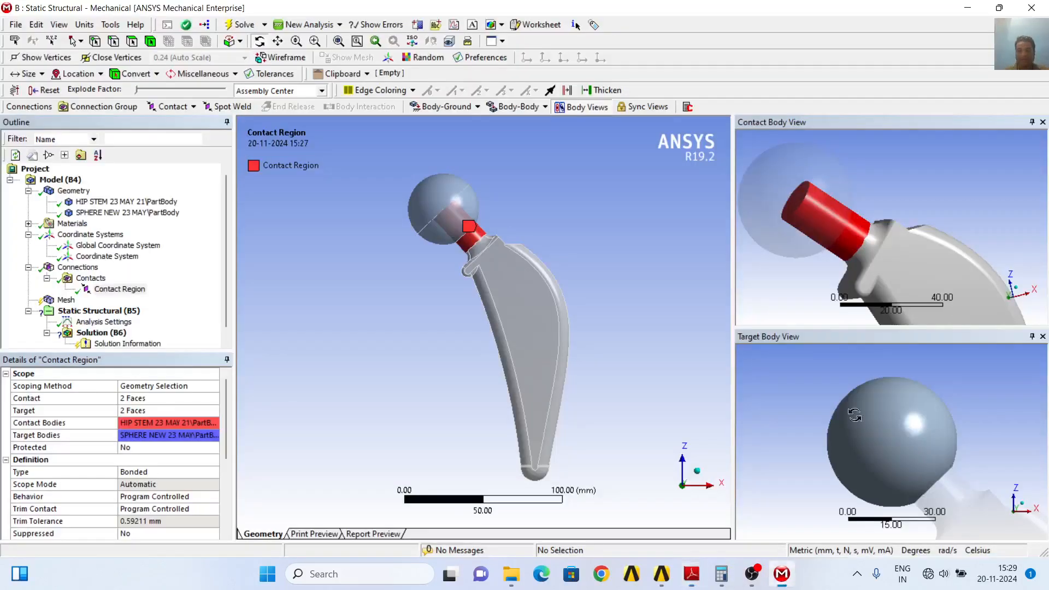
pyautogui.moveTo(898, 187); pyautogui.dragTo(907, 185)
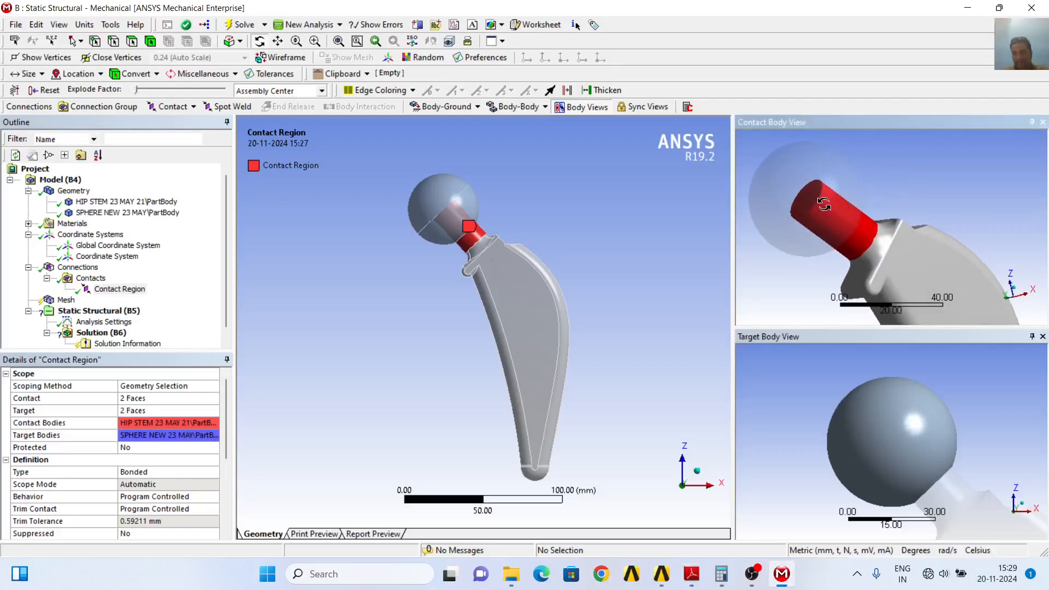
pyautogui.moveTo(975, 188)
pyautogui.mouseDown()
pyautogui.moveTo(943, 191)
pyautogui.moveTo(977, 194)
pyautogui.mouseUp()
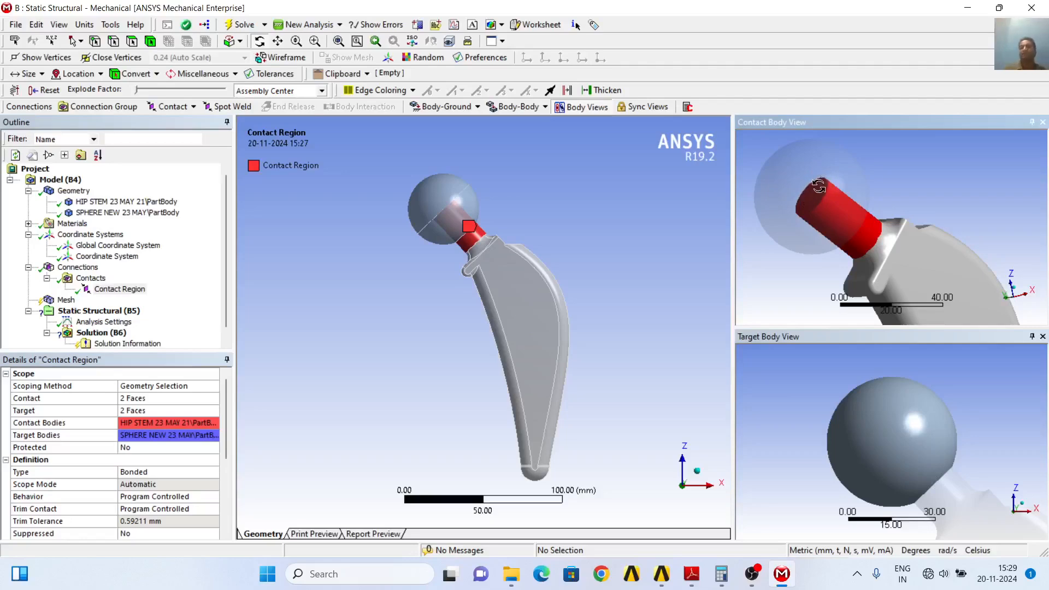
pyautogui.moveTo(819, 187); pyautogui.dragTo(860, 211)
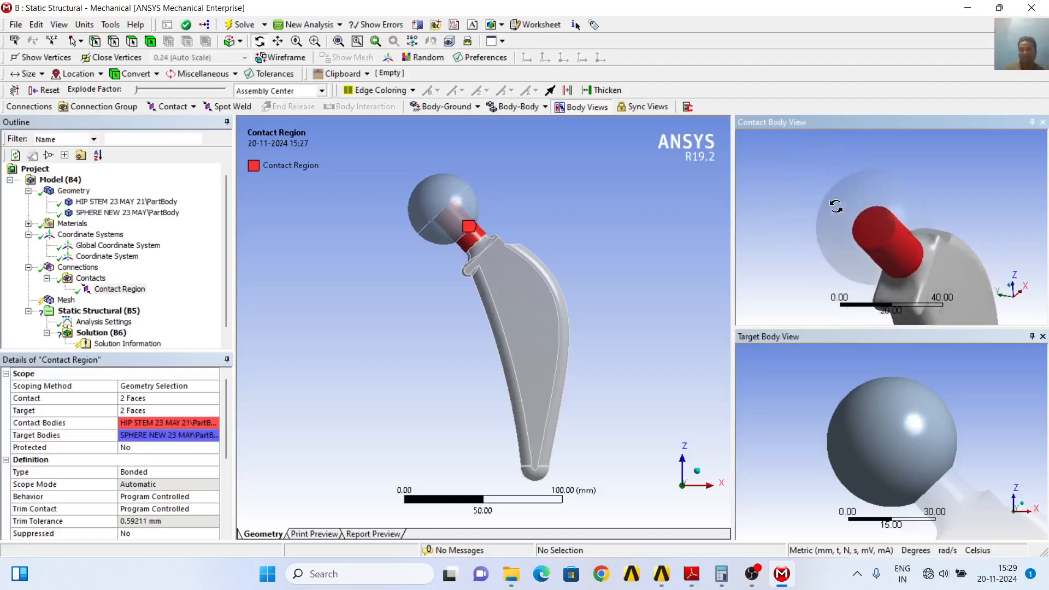
pyautogui.moveTo(976, 191); pyautogui.dragTo(944, 182)
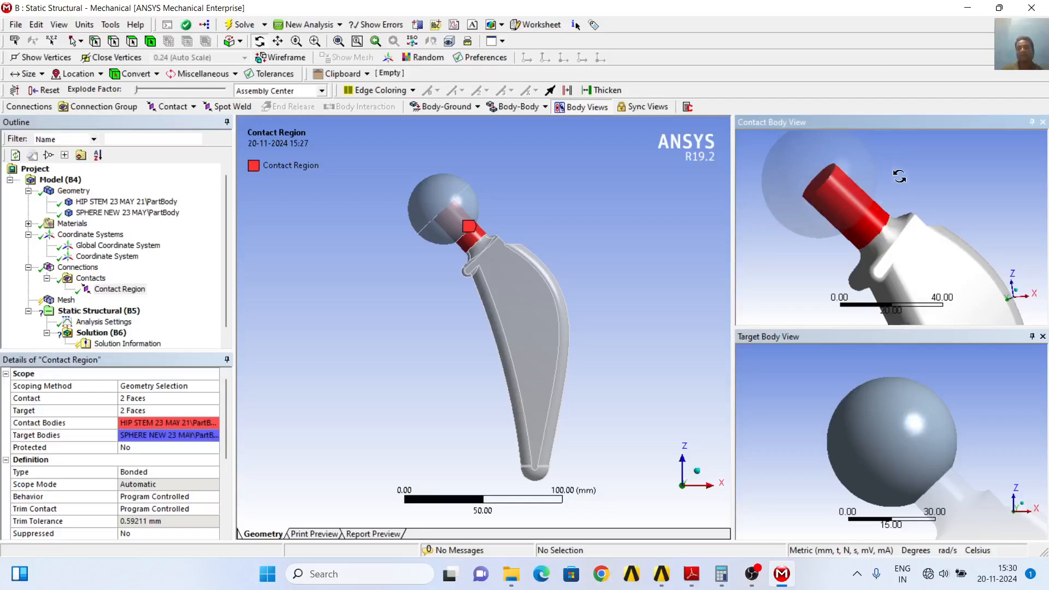
pyautogui.moveTo(900, 178); pyautogui.dragTo(925, 188)
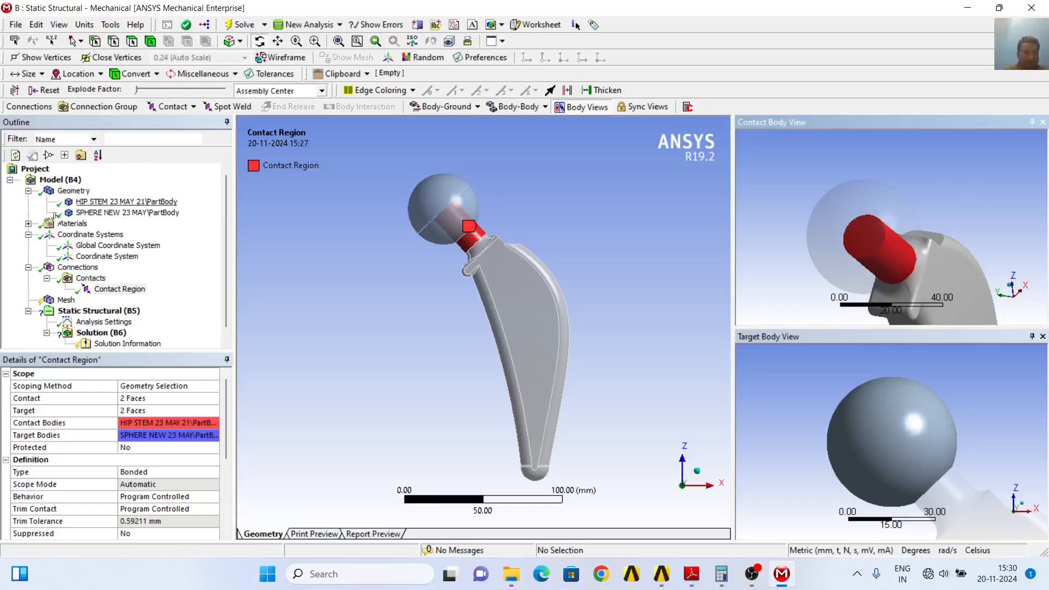
# Change the contact type of the stem-to-sphere contact region to Frictional
pyautogui.click(114, 291)
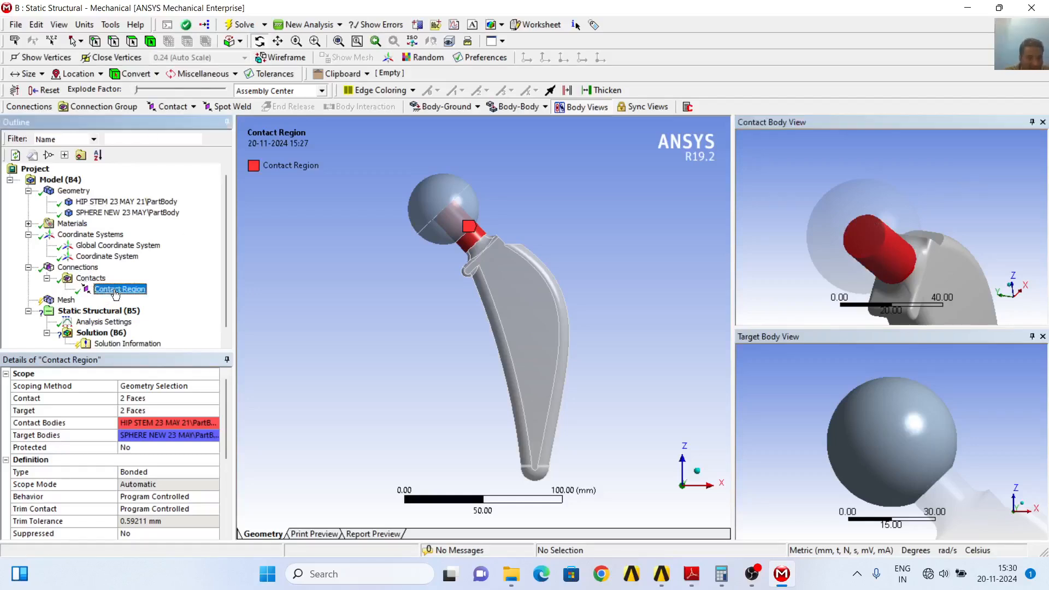
pyautogui.scroll(-2, 170, 474)
pyautogui.scroll(1, 167, 460)
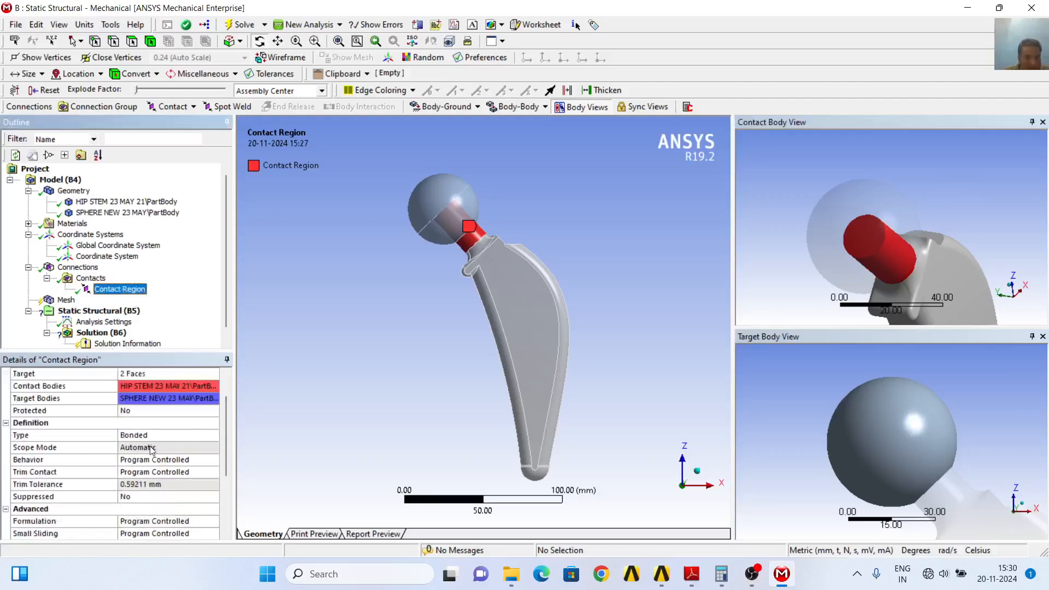
pyautogui.click(218, 440)
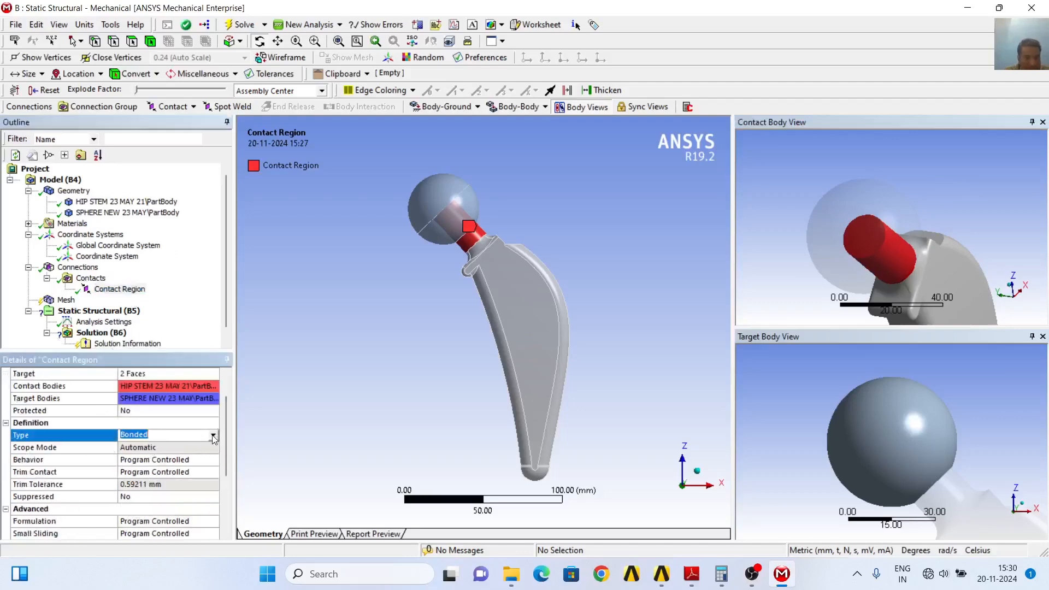
pyautogui.click(213, 436)
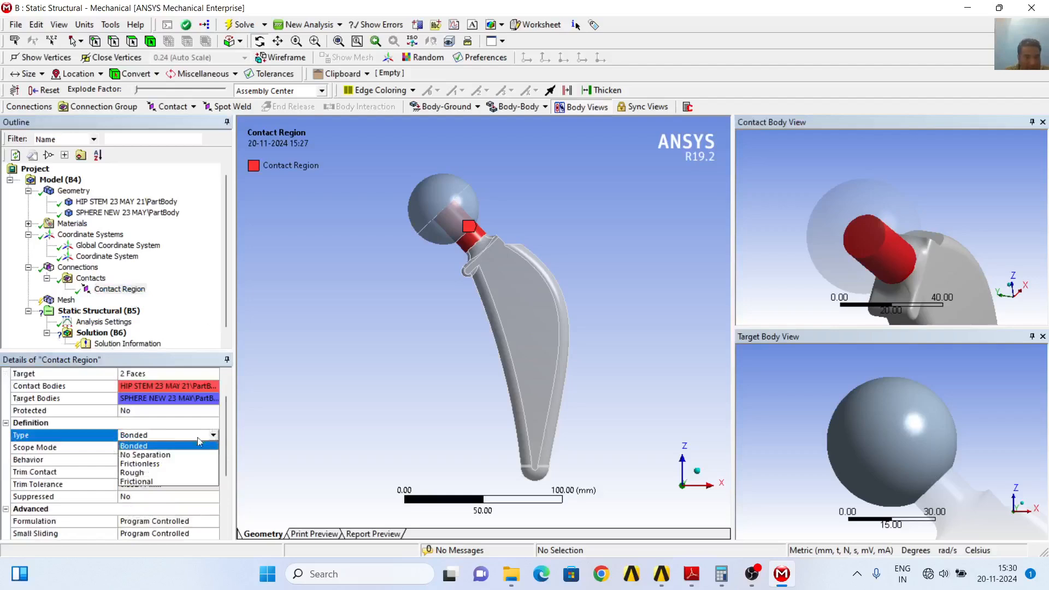
pyautogui.click(164, 482)
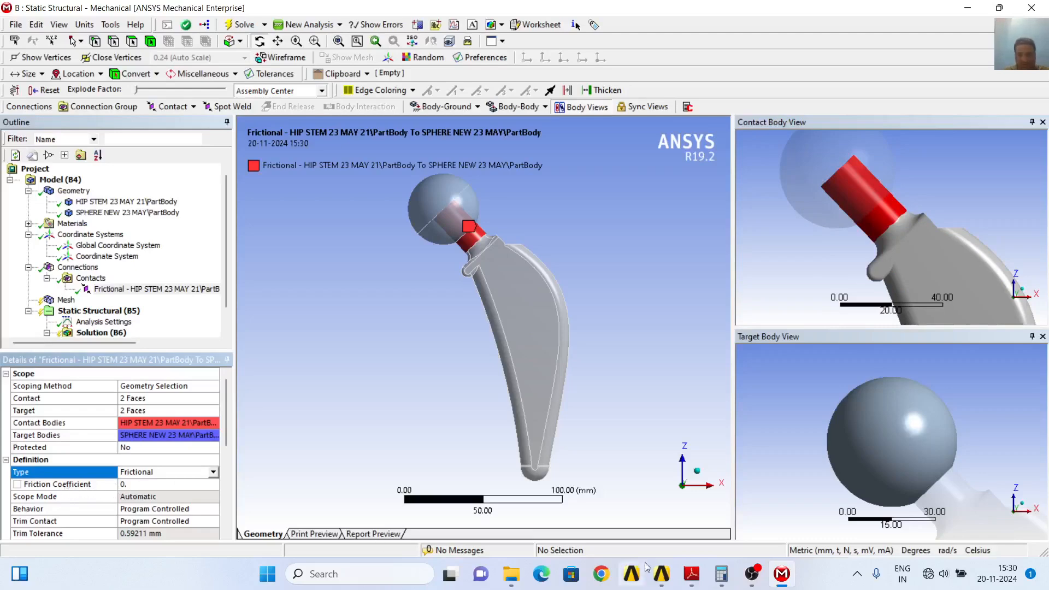
# Switch to the wear paper in Adobe Reader and highlight the 0.41 friction coefficient of the Ti6Al4V-Alumina pair in Table 5
pyautogui.click(692, 585)
pyautogui.scroll(-10, 591, 432)
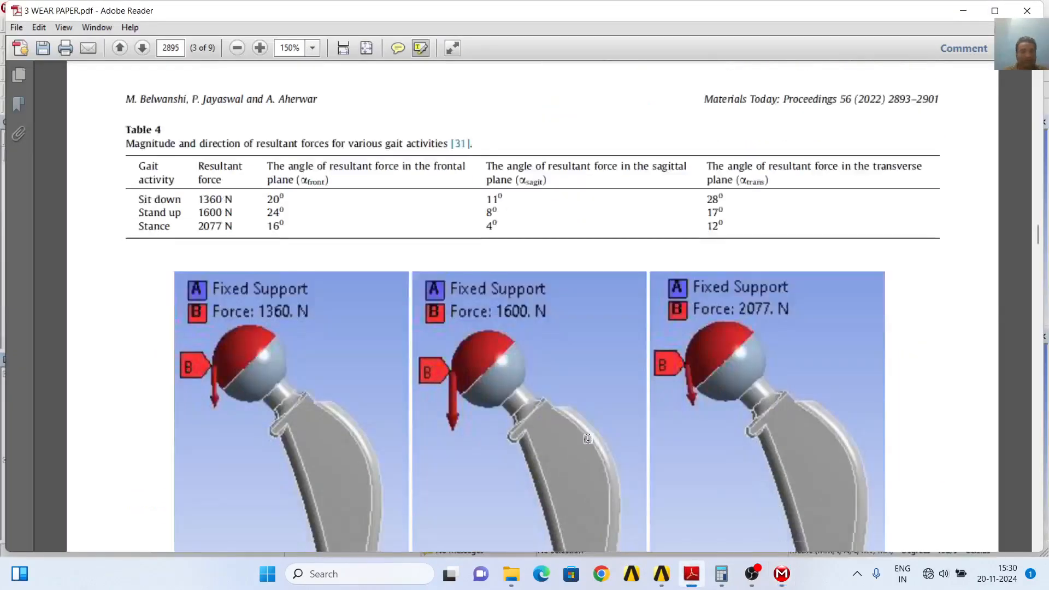
pyautogui.scroll(-10, 591, 431)
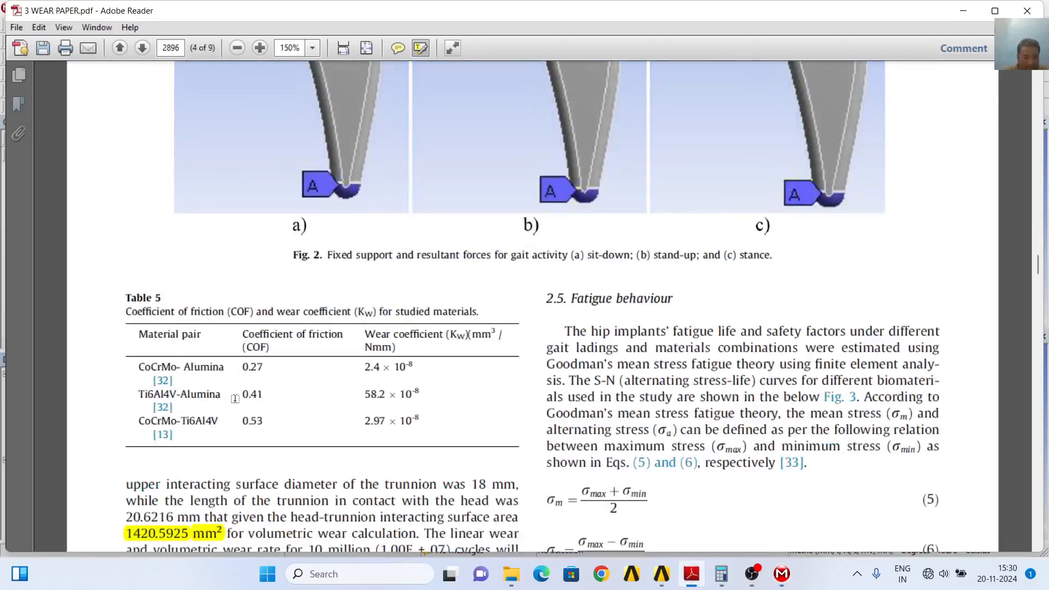
pyautogui.moveTo(242, 394); pyautogui.dragTo(265, 395)
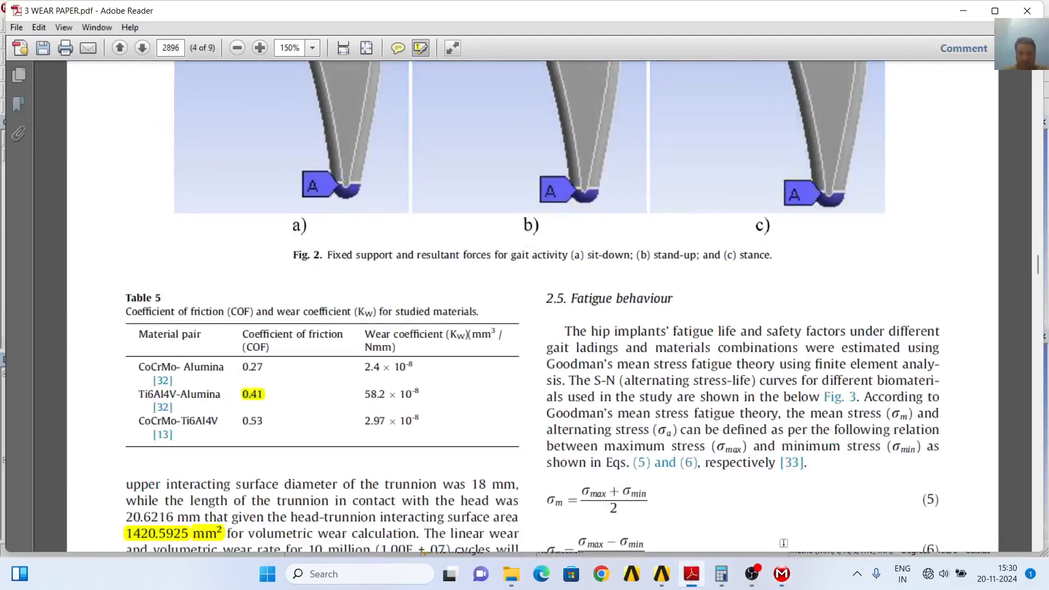
# Return to Ansys Mechanical and set the friction coefficient of the stem-to-sphere contact to 0.41
pyautogui.click(782, 574)
pyautogui.click(137, 484)
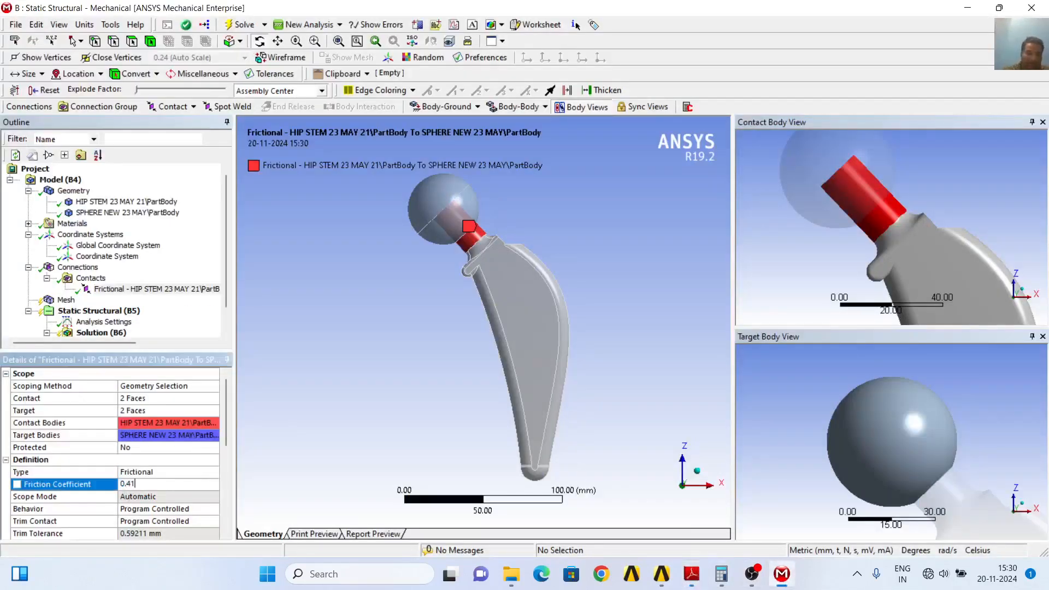
pyautogui.click(180, 316)
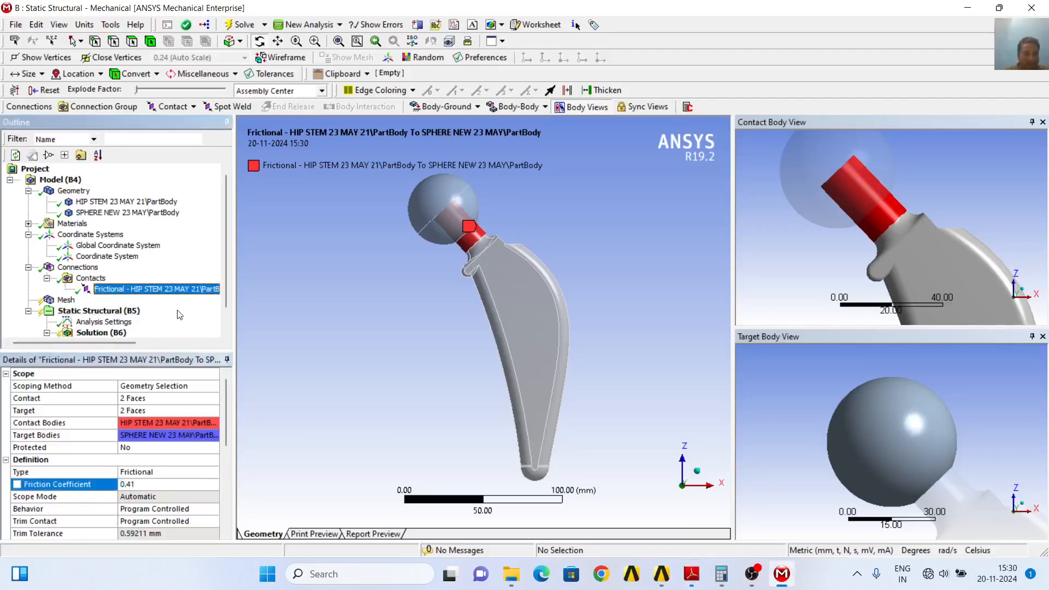
# Insert a mesh Method control scoped to both the hip stem and sphere bodies
pyautogui.scroll(-1, 171, 305)
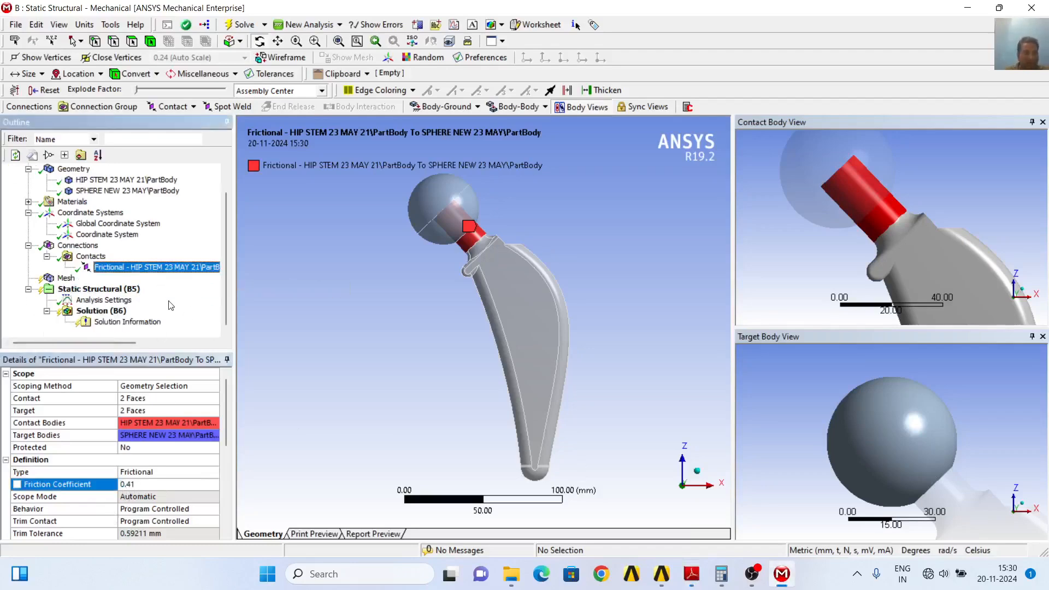
pyautogui.click(67, 279)
pyautogui.rightClick(70, 281)
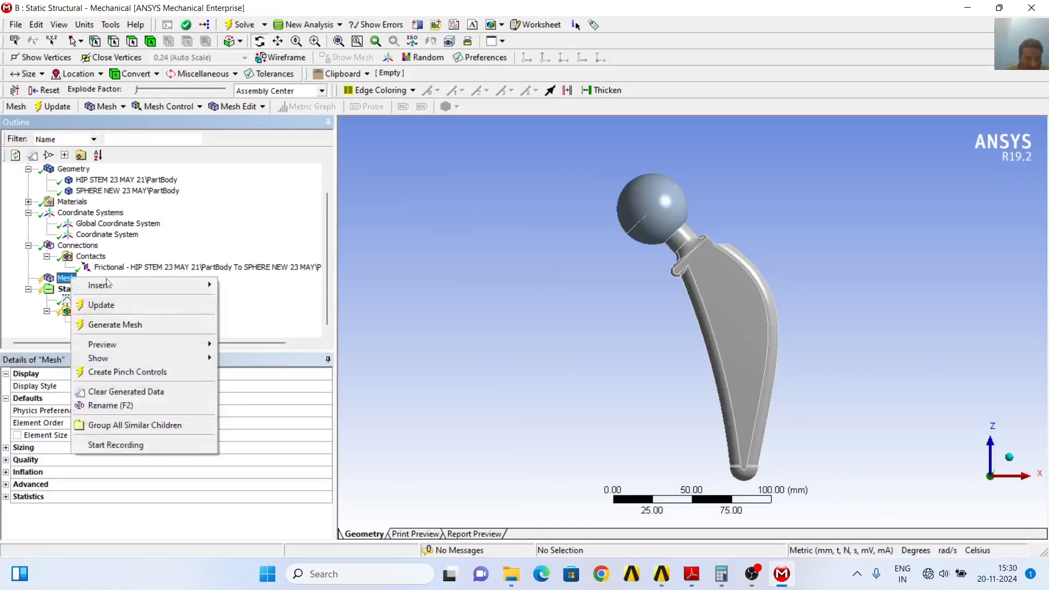
pyautogui.moveTo(170, 284)
pyautogui.click(245, 286)
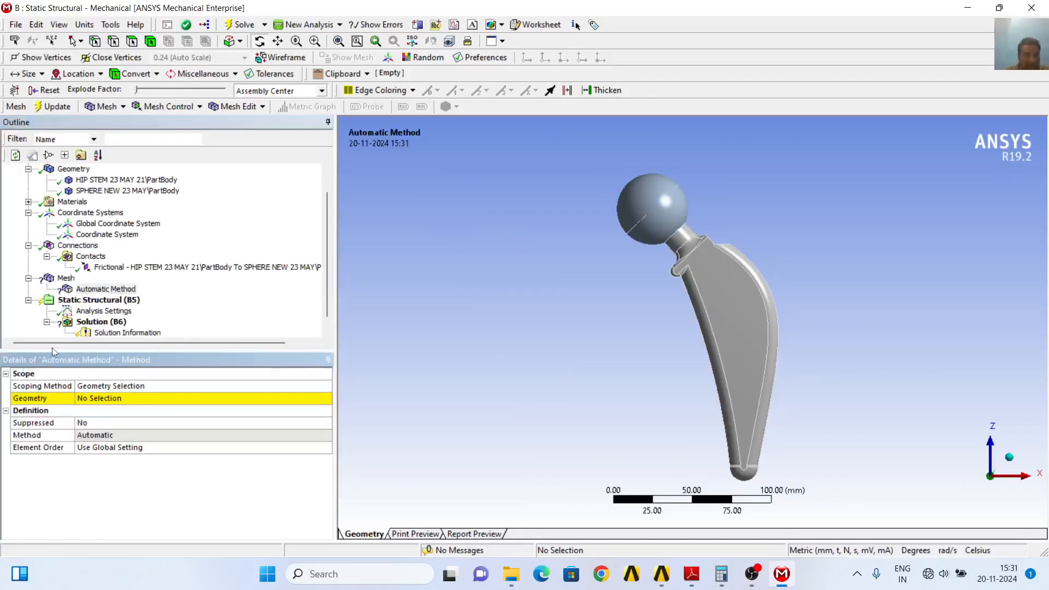
pyautogui.click(107, 400)
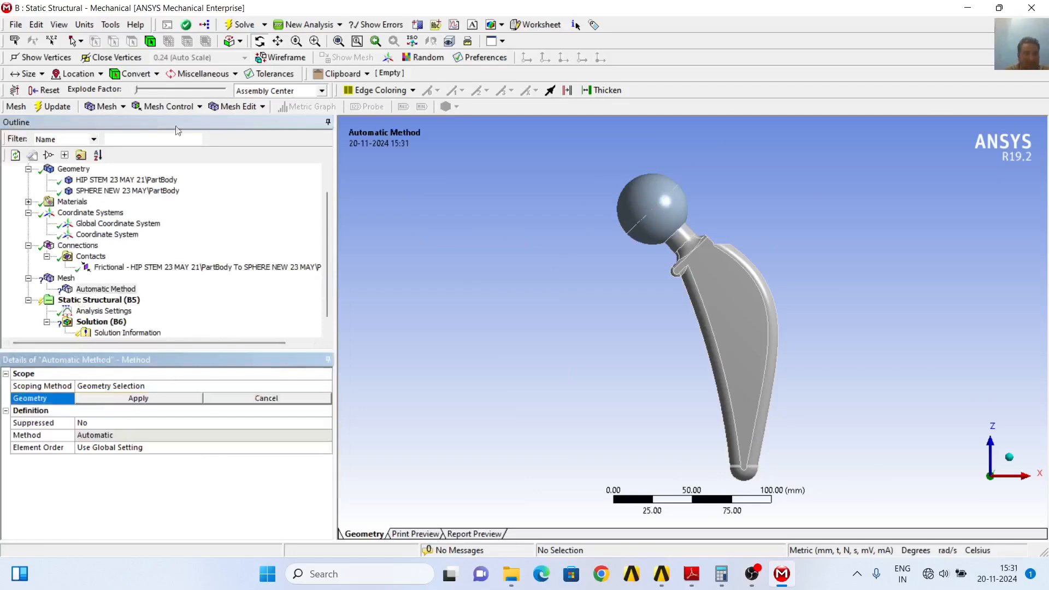
pyautogui.click(150, 41)
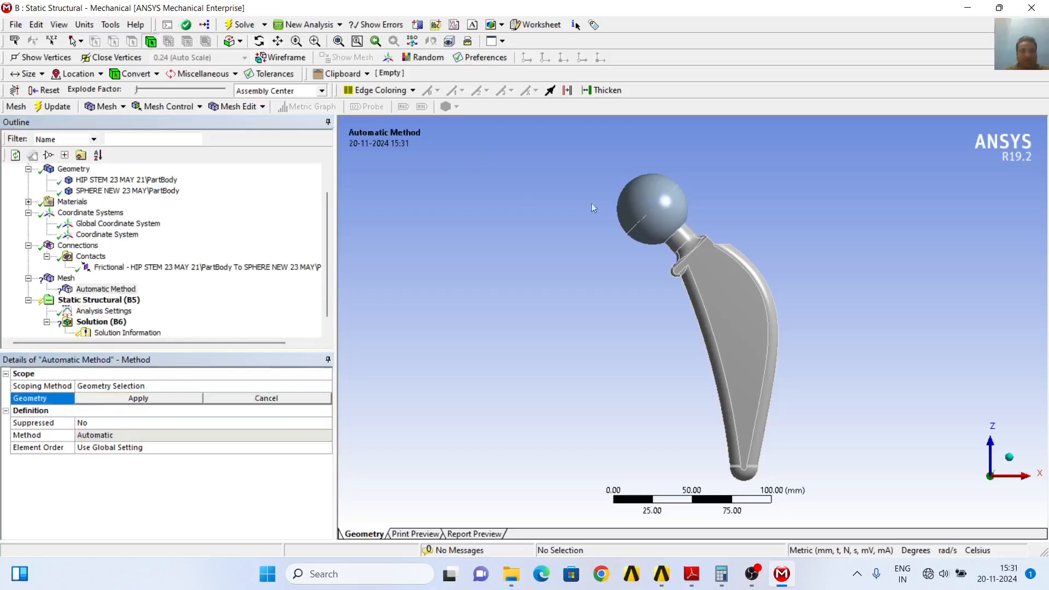
pyautogui.click(648, 211)
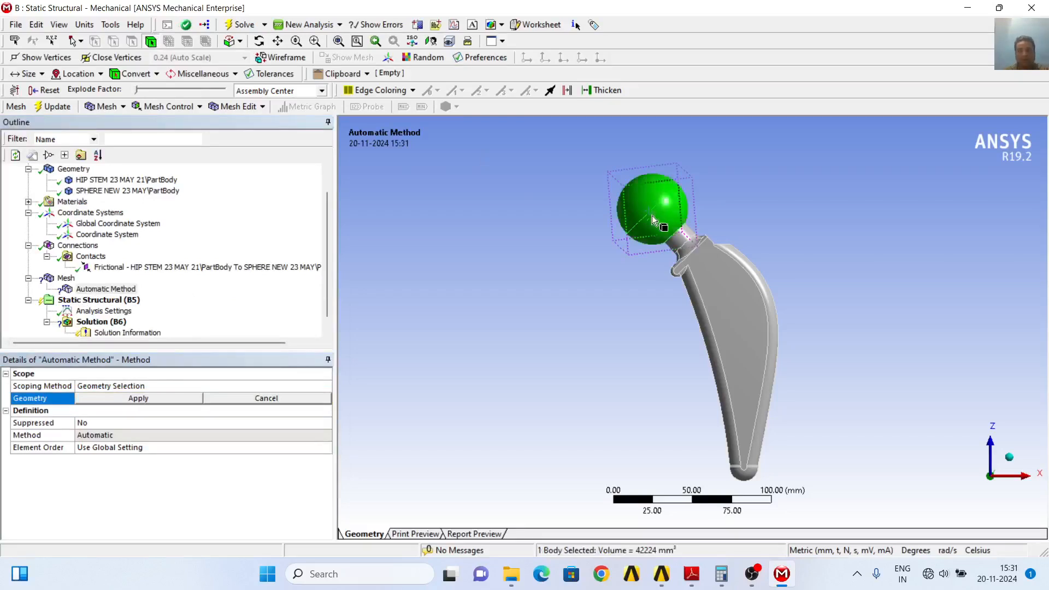
pyautogui.keyDown('ctrl'); pyautogui.click(729, 296); pyautogui.keyUp('ctrl')
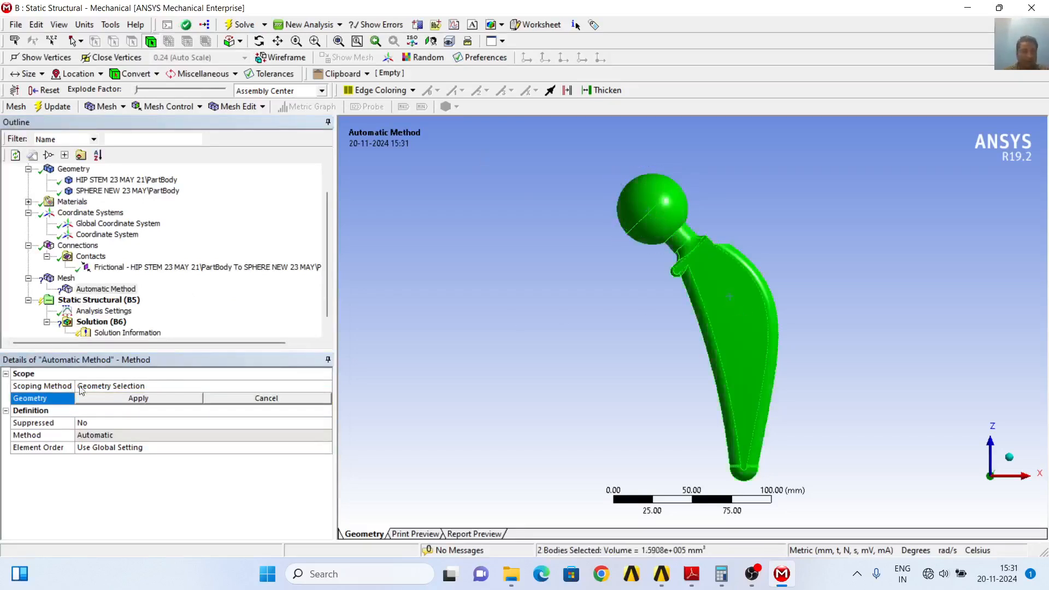
pyautogui.click(101, 401)
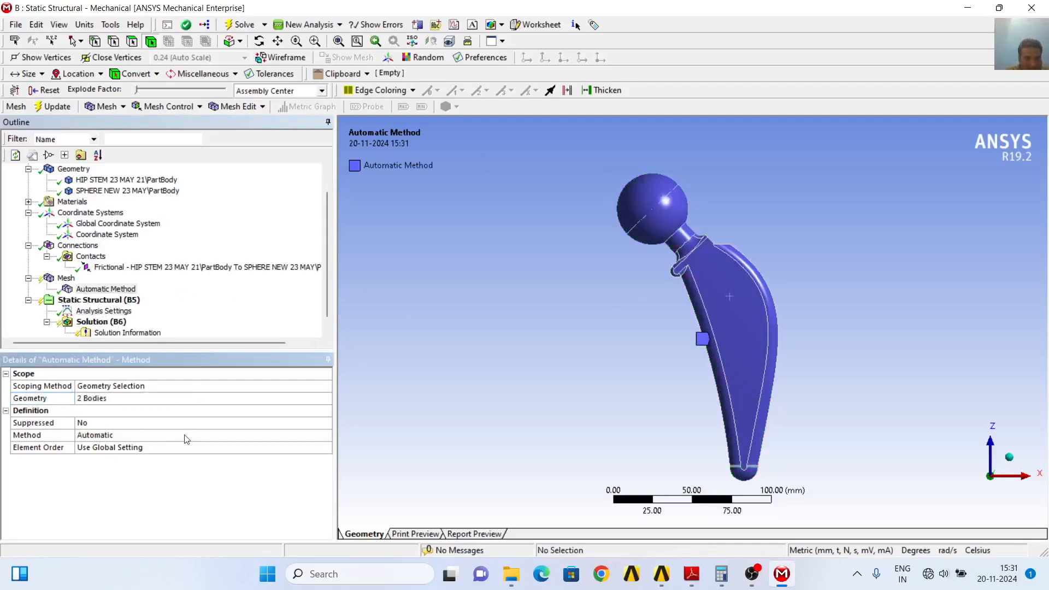
# Change the mesh method of the two bodies to Tetrahedrons
pyautogui.click(207, 436)
pyautogui.click(326, 435)
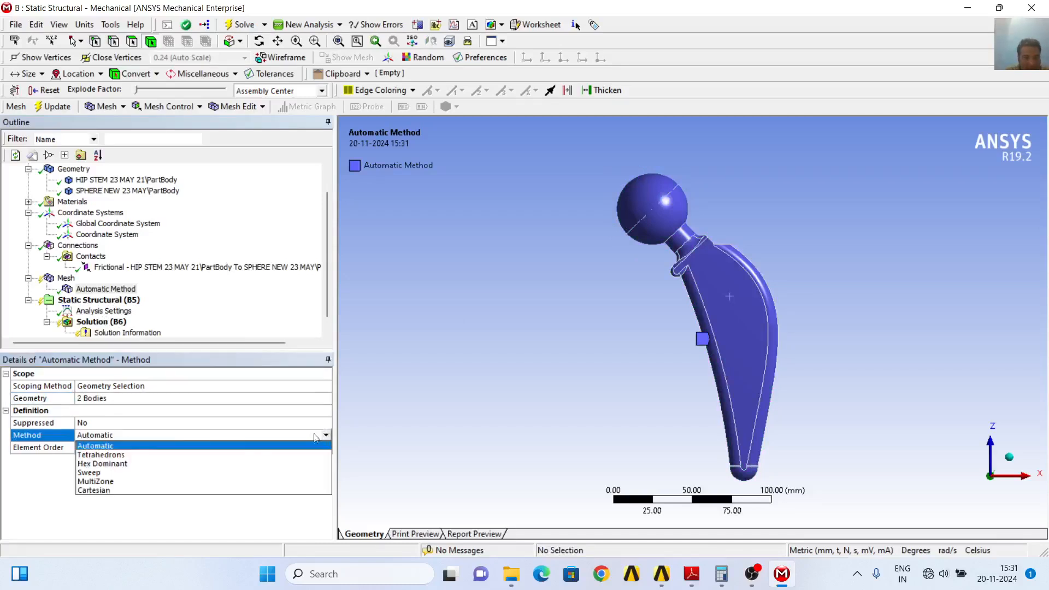
pyautogui.click(141, 455)
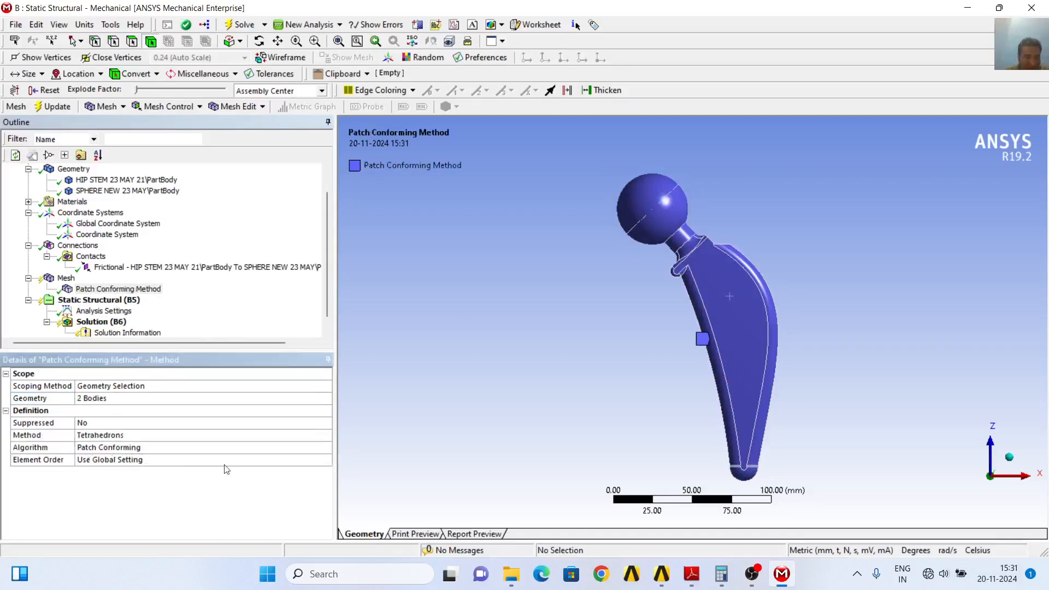
# Add a mesh Sizing control on the stem and sphere bodies with an element size of 1 mm
pyautogui.rightClick(72, 280)
pyautogui.moveTo(183, 288)
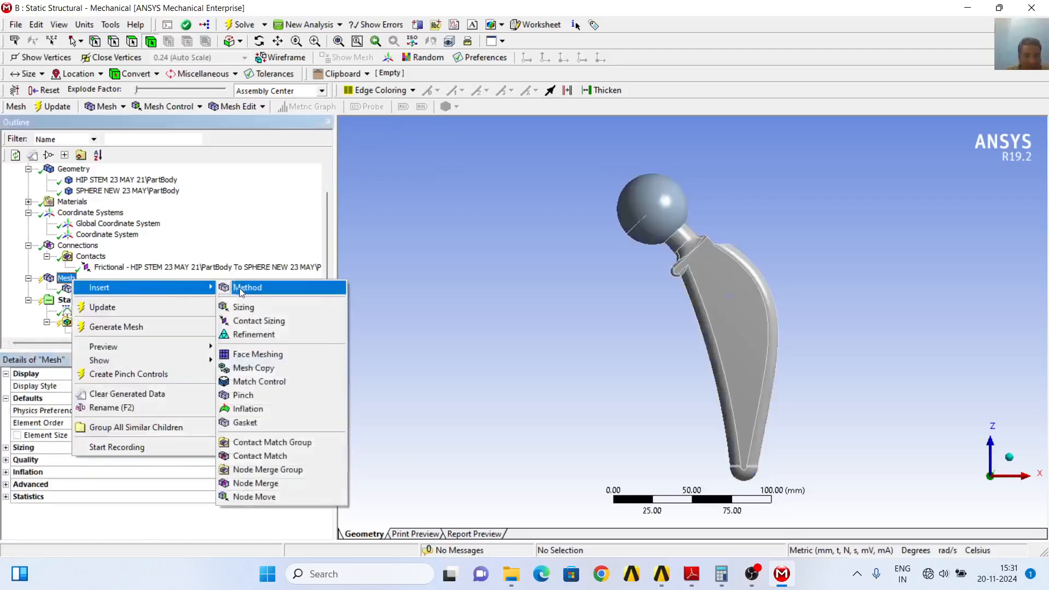
pyautogui.click(254, 307)
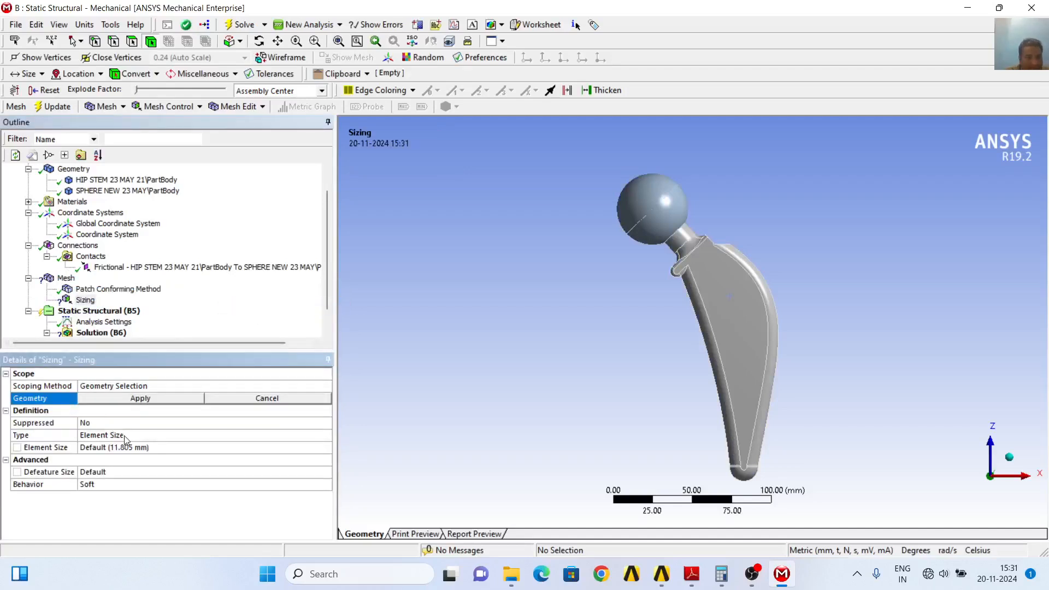
pyautogui.click(144, 447)
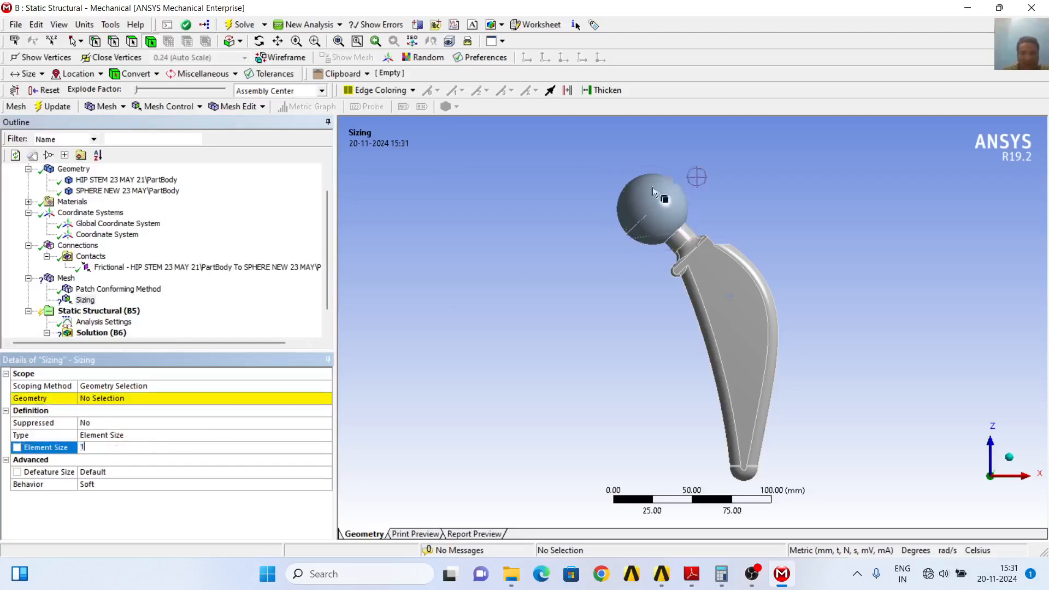
pyautogui.click(640, 201)
pyautogui.keyDown('ctrl'); pyautogui.click(716, 290); pyautogui.keyUp('ctrl')
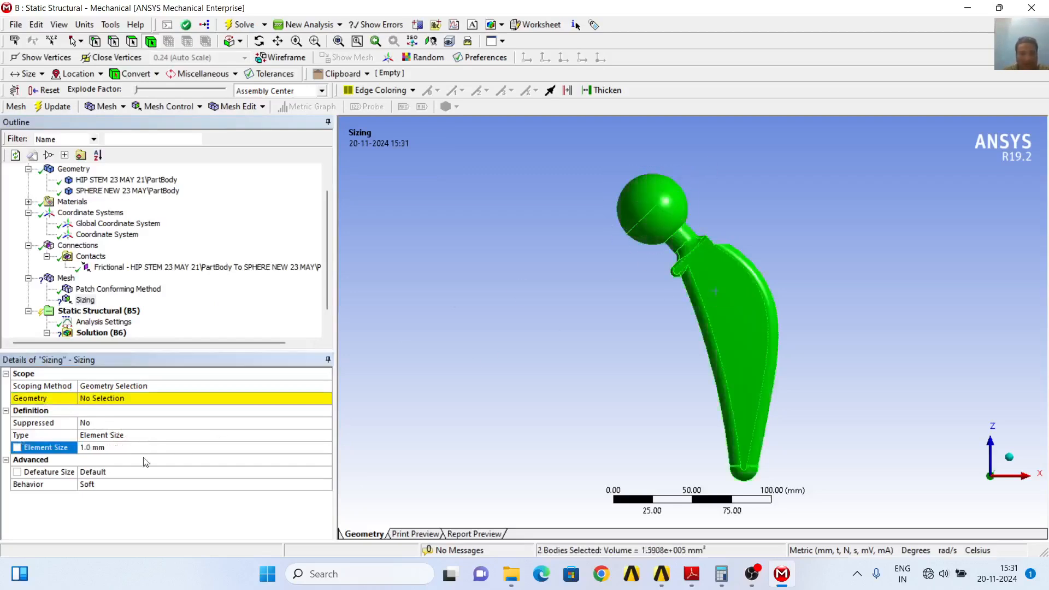
pyautogui.click(116, 399)
pyautogui.click(117, 403)
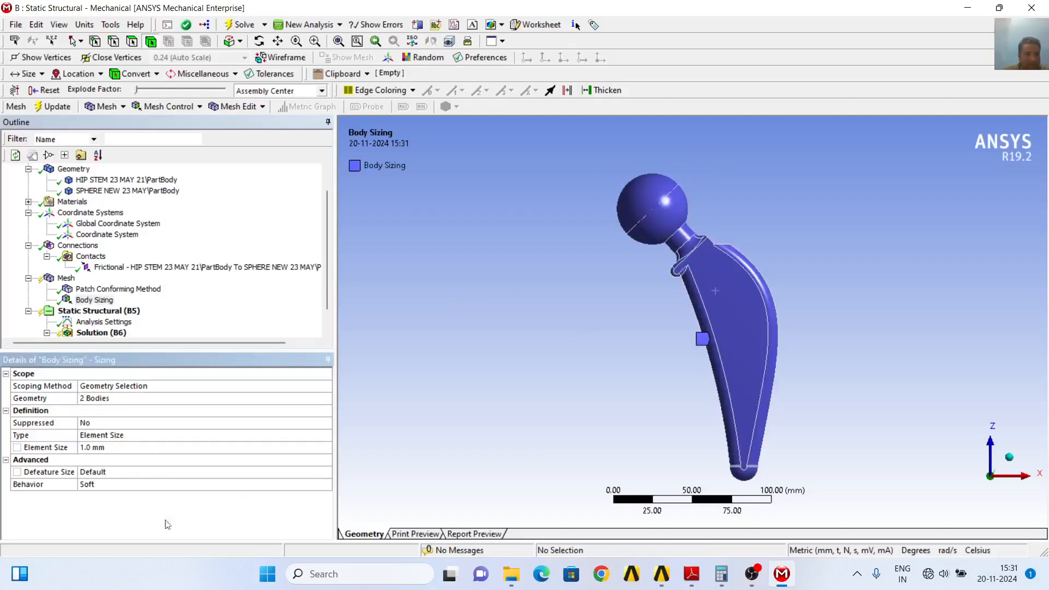
# Update the mesh of the hip implant assembly and inspect the elements on the stem
pyautogui.rightClick(73, 281)
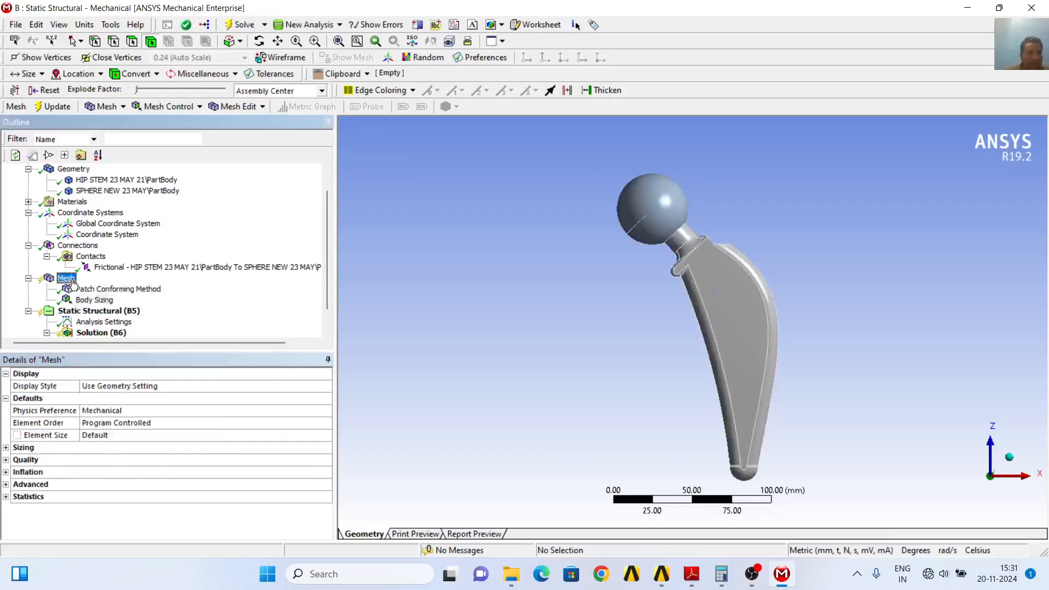
pyautogui.click(113, 309)
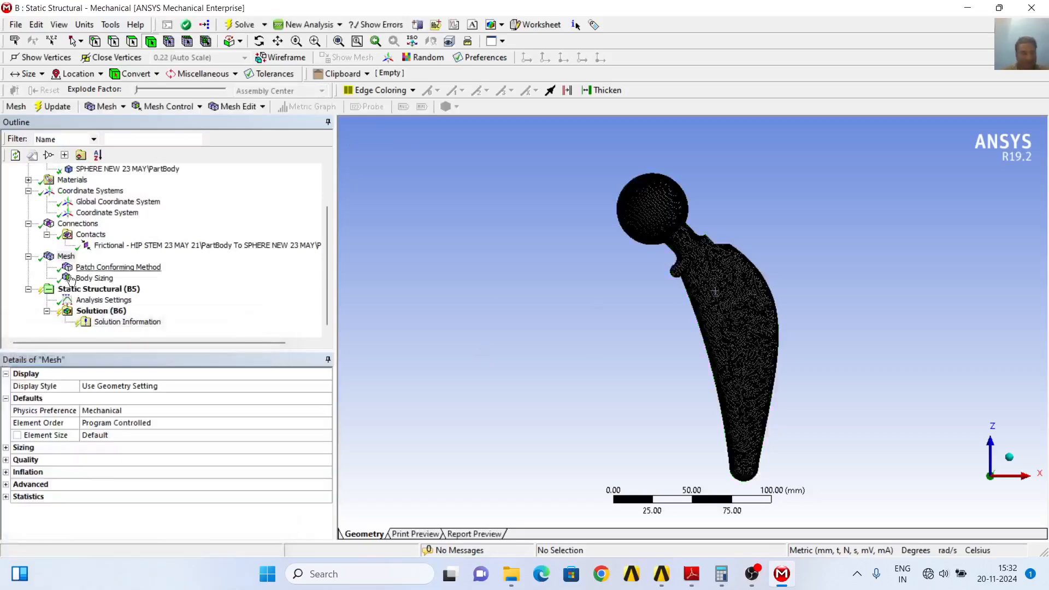
pyautogui.scroll(2, 417, 265)
pyautogui.scroll(5, 421, 264)
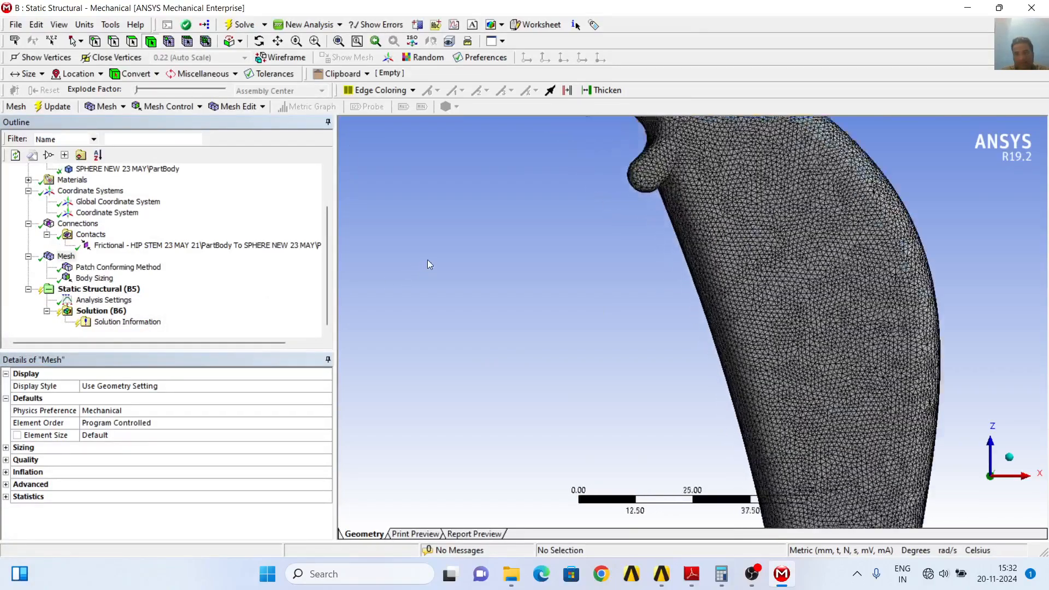
pyautogui.scroll(-7, 430, 265)
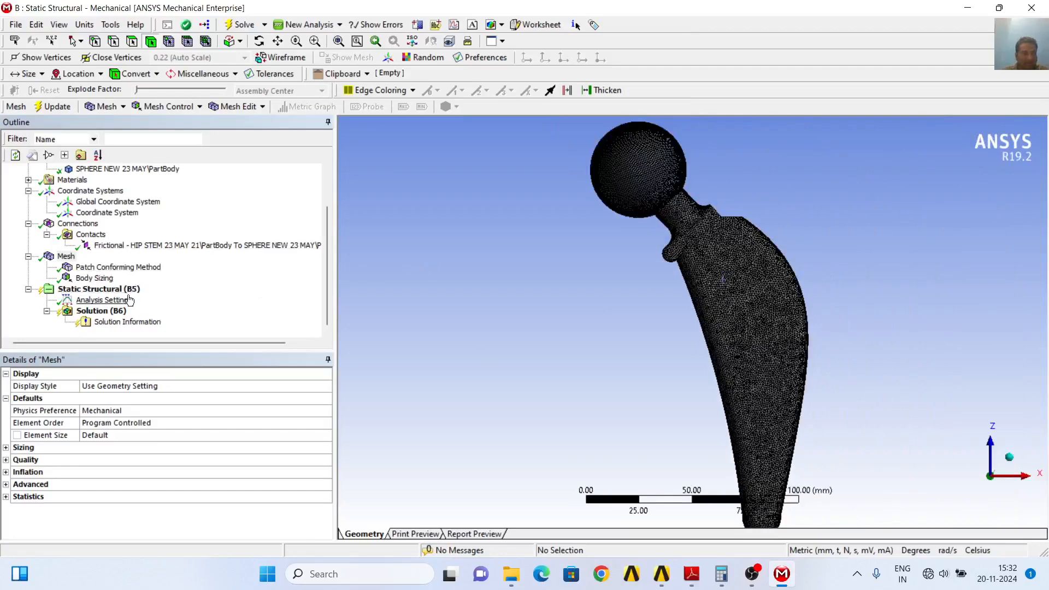
# Add a Fixed Support to the three rounded faces at the distal tip of the stem
pyautogui.click(110, 289)
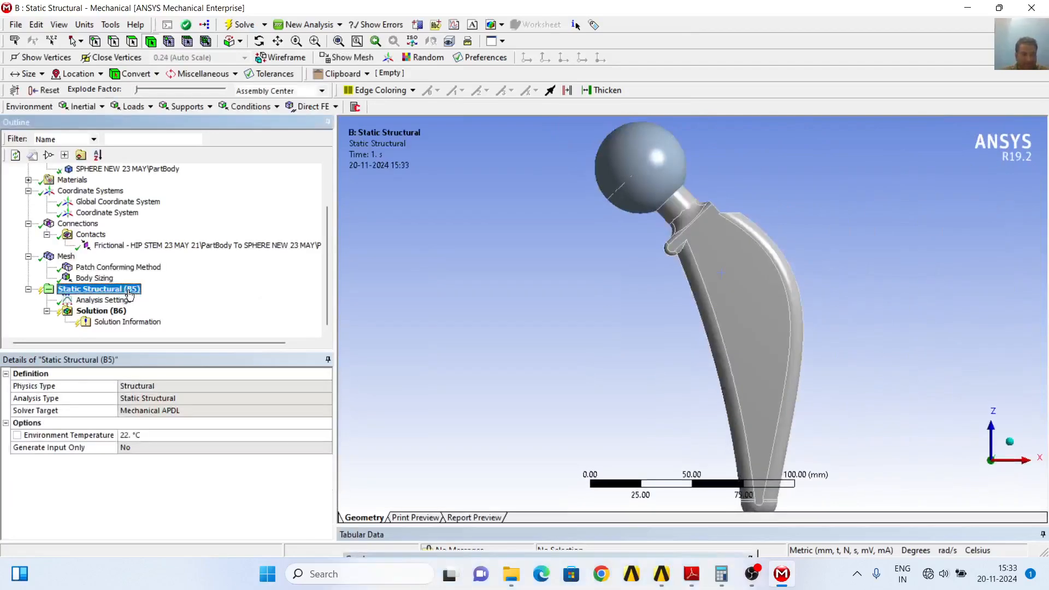
pyautogui.click(183, 108)
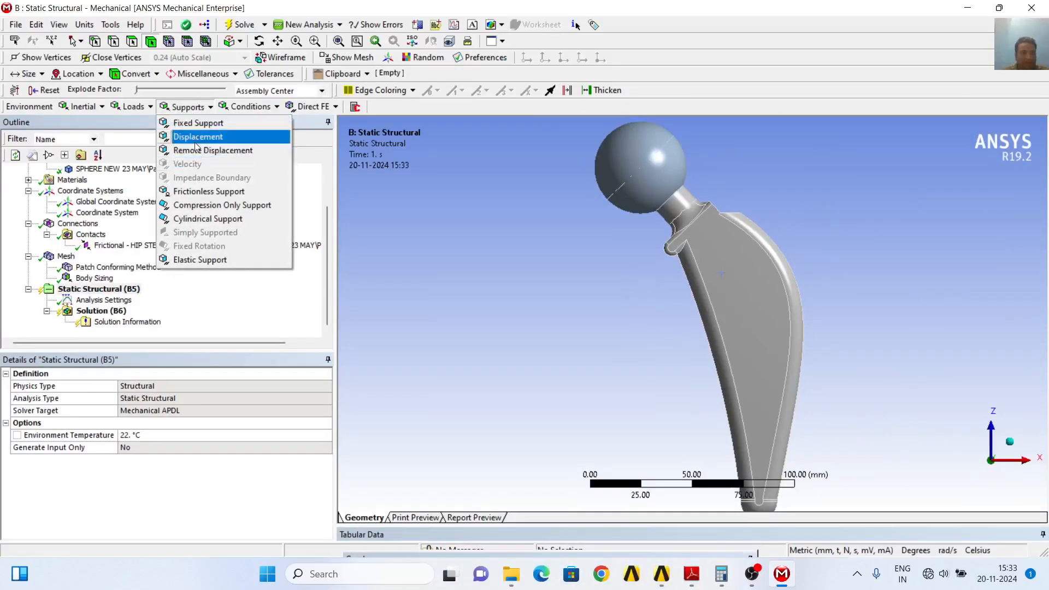
pyautogui.click(198, 125)
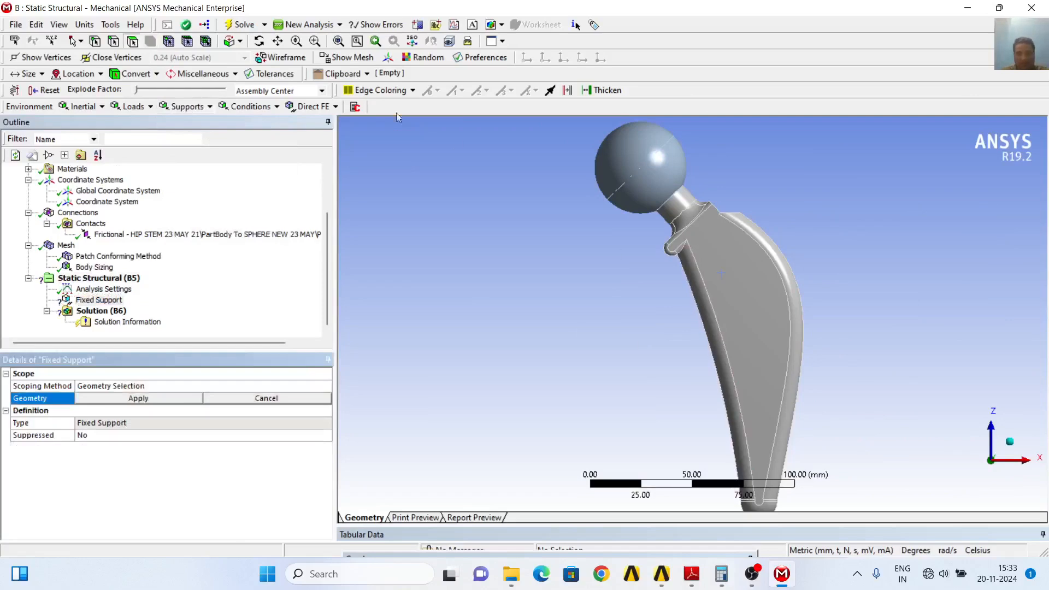
pyautogui.click(259, 41)
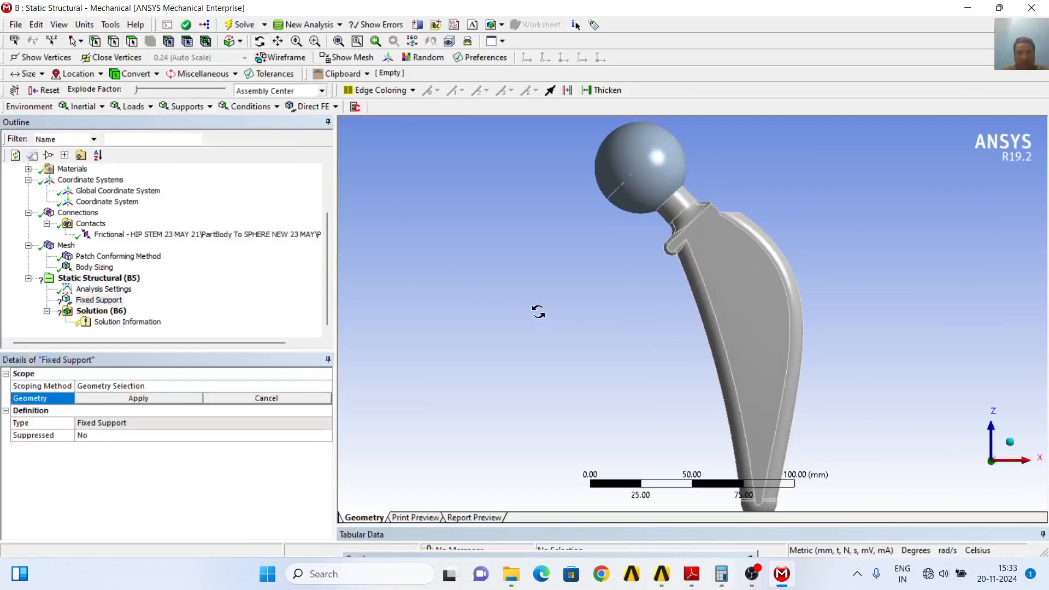
pyautogui.moveTo(536, 309); pyautogui.dragTo(512, 241)
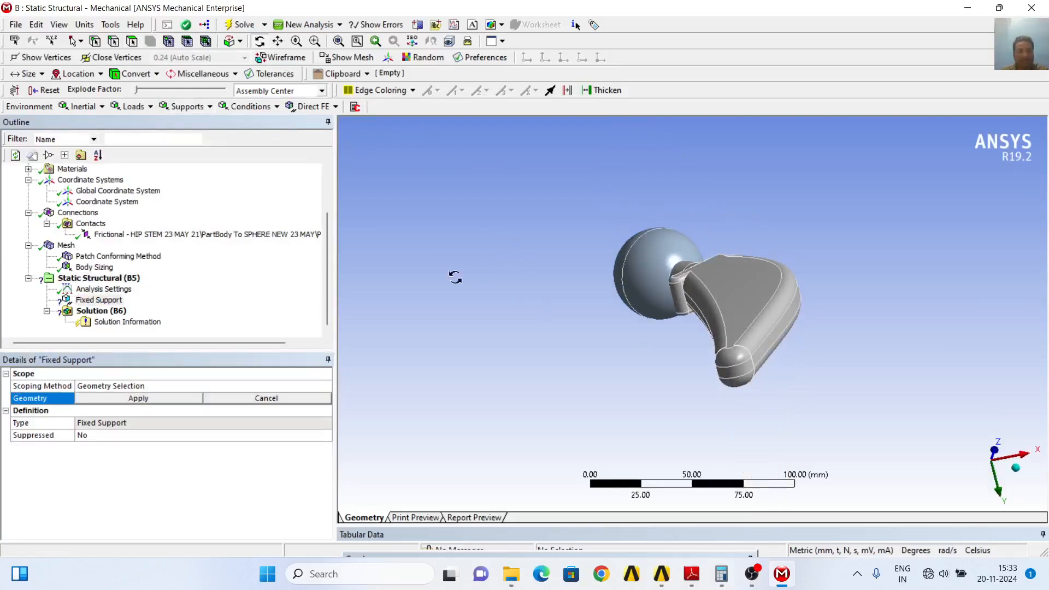
pyautogui.click(132, 41)
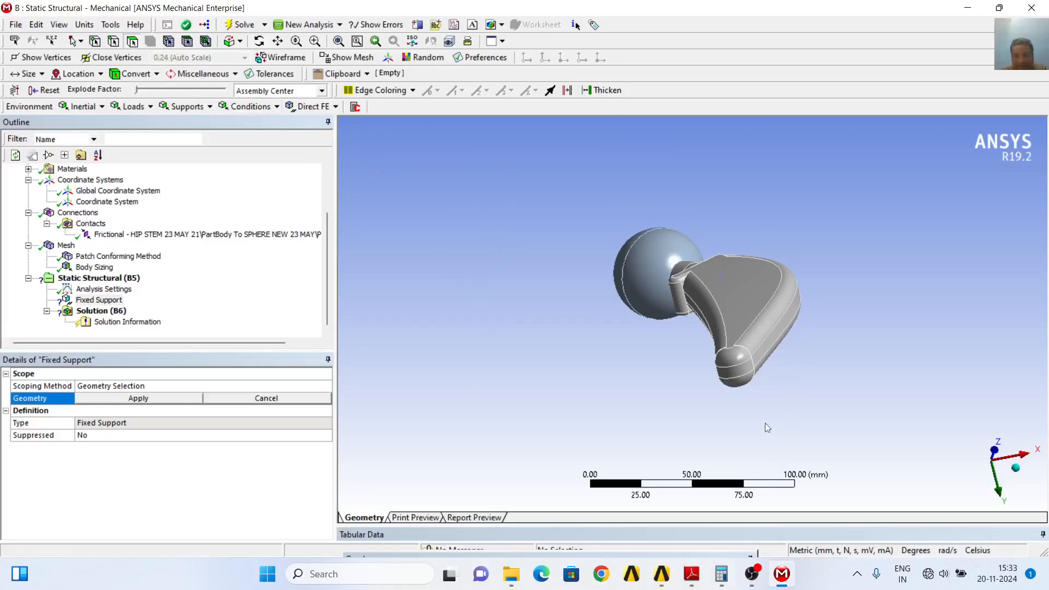
pyautogui.click(731, 361)
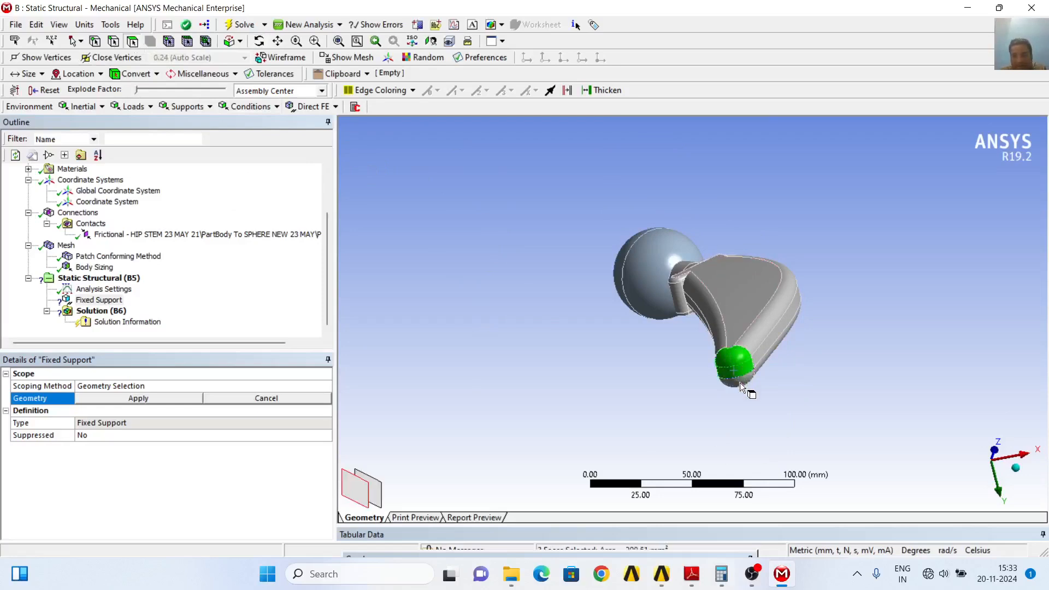
pyautogui.keyDown('ctrl'); pyautogui.click(740, 382); pyautogui.keyUp('ctrl')
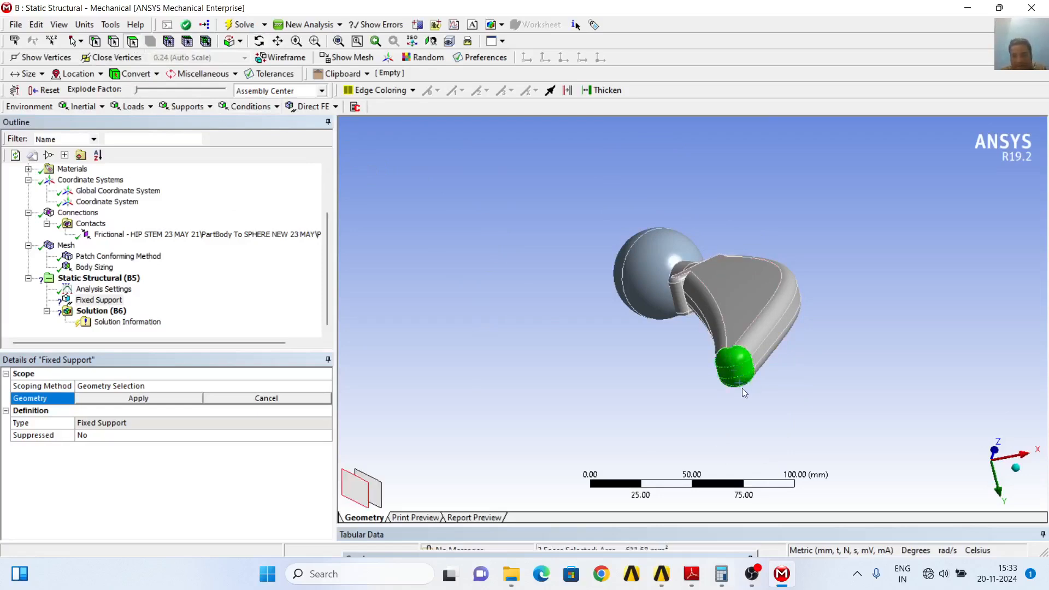
pyautogui.click(260, 41)
pyautogui.moveTo(505, 319); pyautogui.dragTo(621, 337)
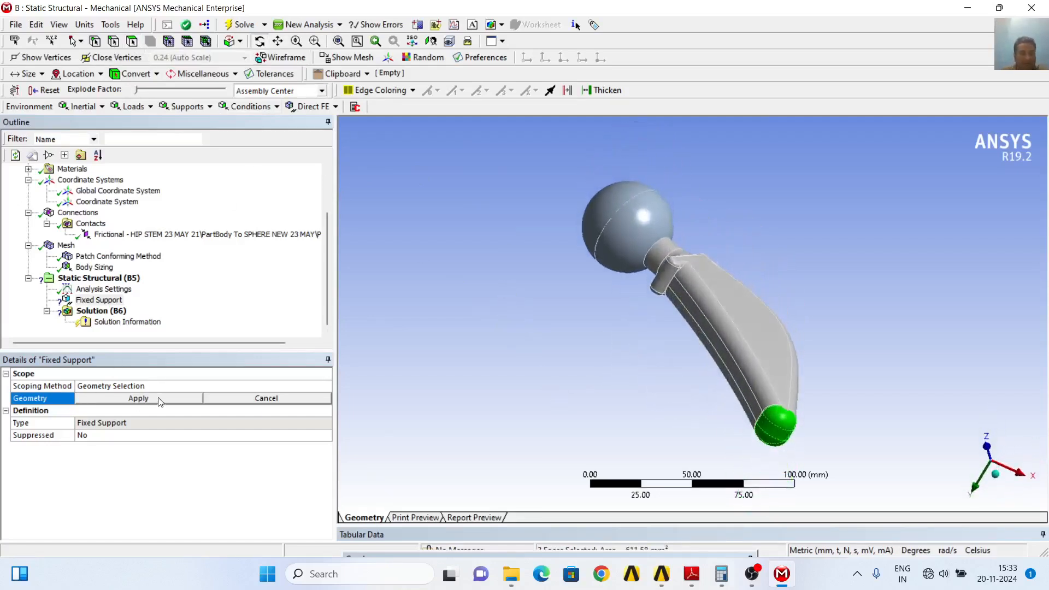
pyautogui.click(138, 398)
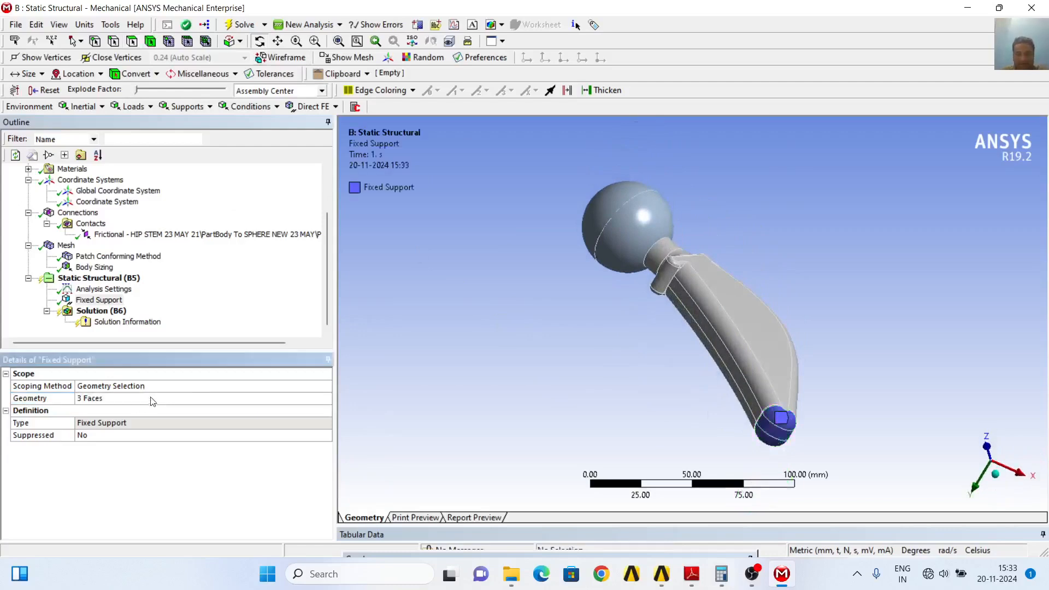
# Add a Force load to the static structural analysis and scope it to the upper hemispherical face of the sphere
pyautogui.click(123, 278)
pyautogui.click(129, 108)
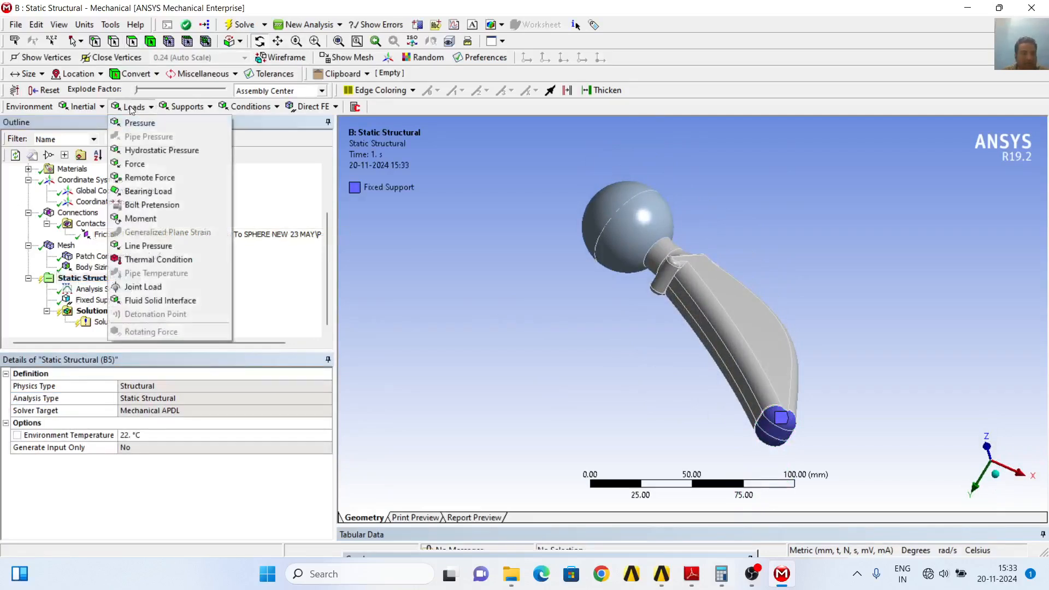
pyautogui.click(143, 166)
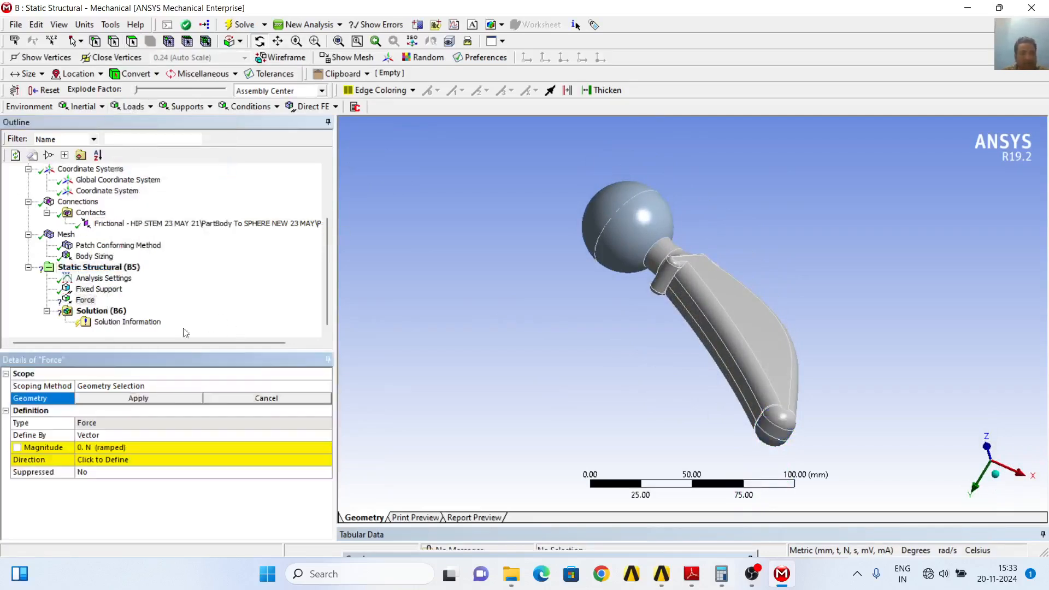
pyautogui.click(975, 490)
pyautogui.click(1015, 464)
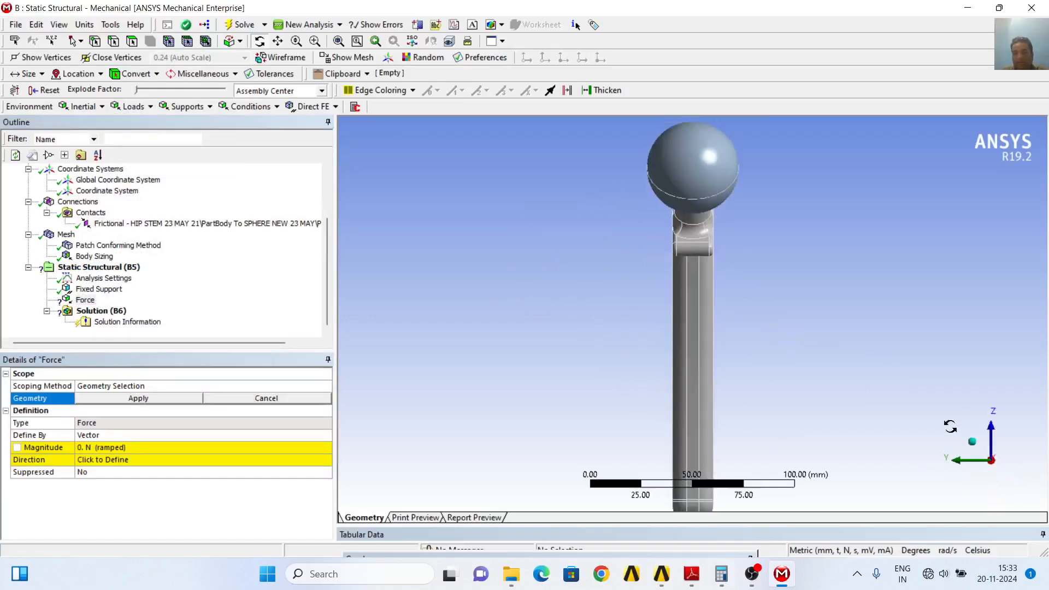
pyautogui.click(1019, 469)
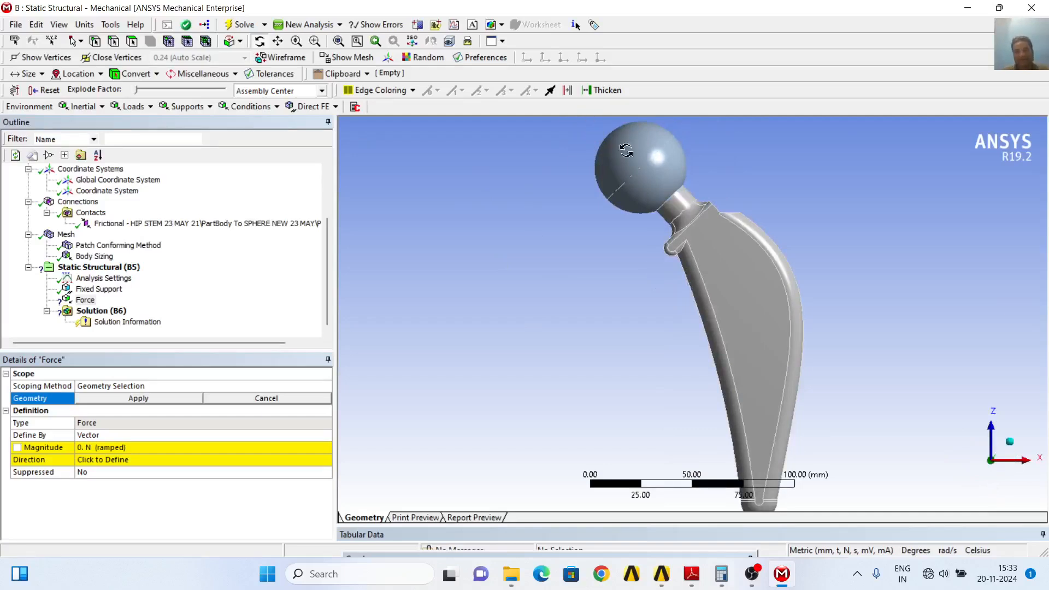
pyautogui.scroll(-3, 660, 299)
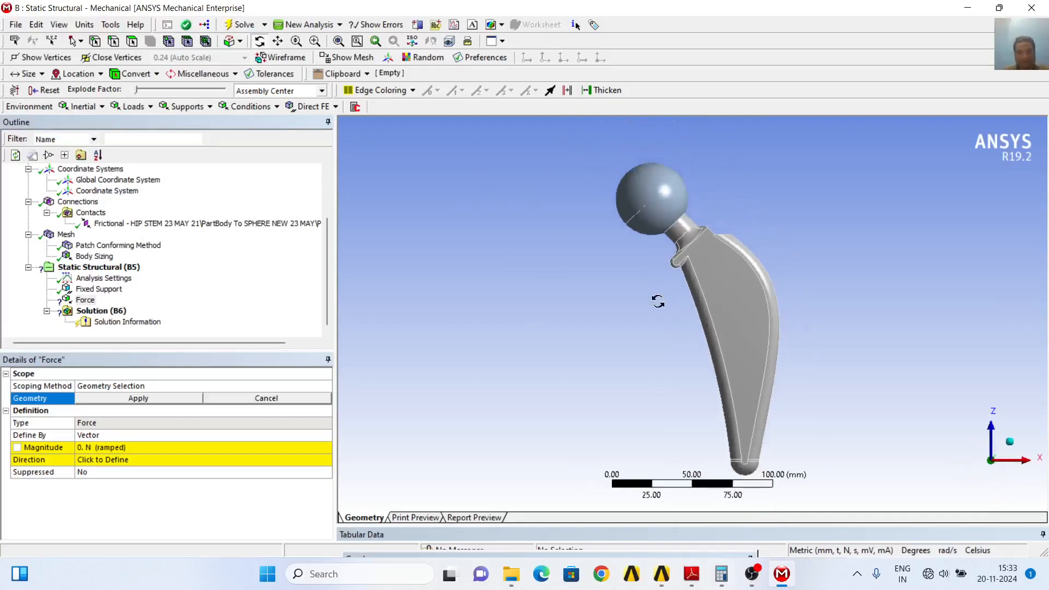
pyautogui.click(85, 300)
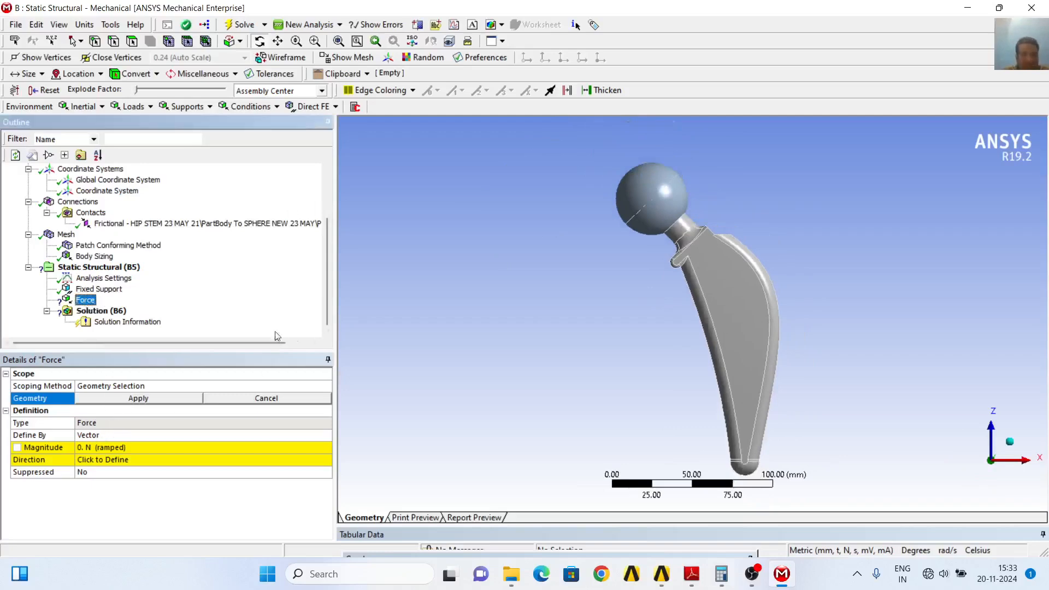
pyautogui.click(132, 41)
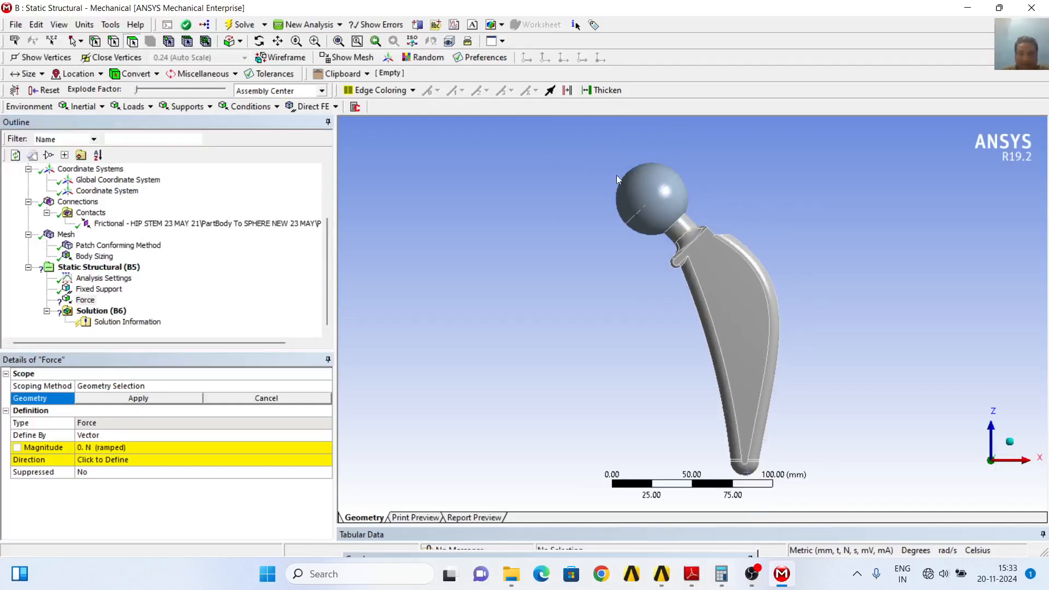
pyautogui.click(638, 184)
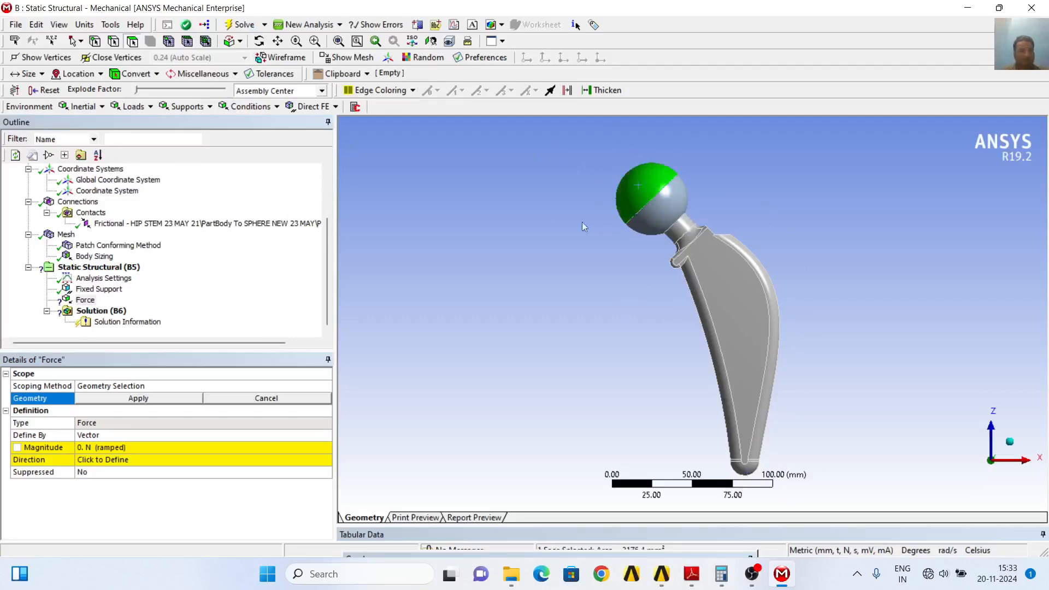
pyautogui.click(142, 402)
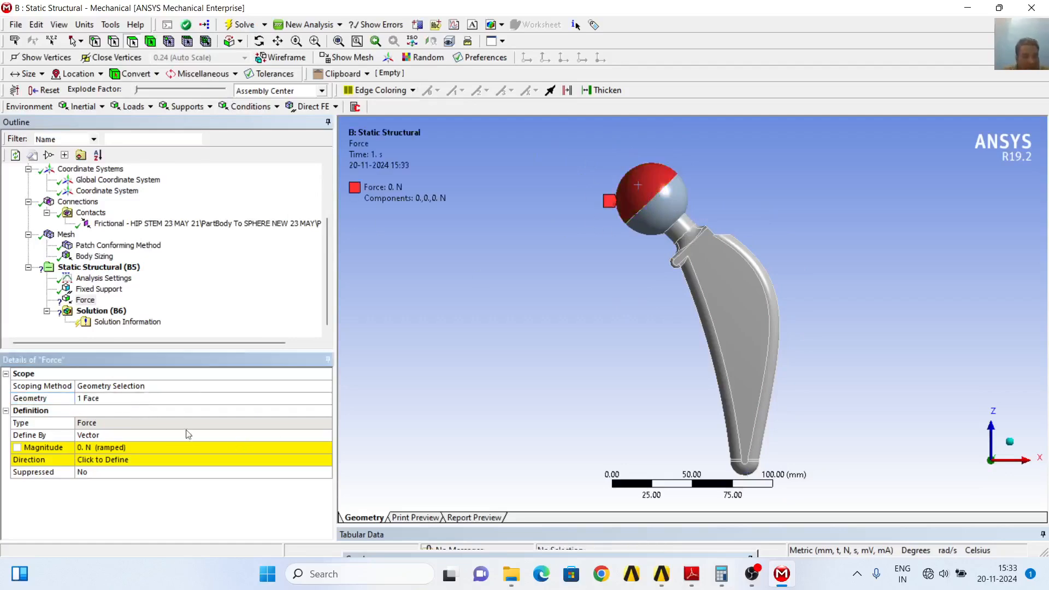
# Define the force by components in the user-created Coordinate System, with a Z component of -750 N
pyautogui.click(314, 435)
pyautogui.click(326, 435)
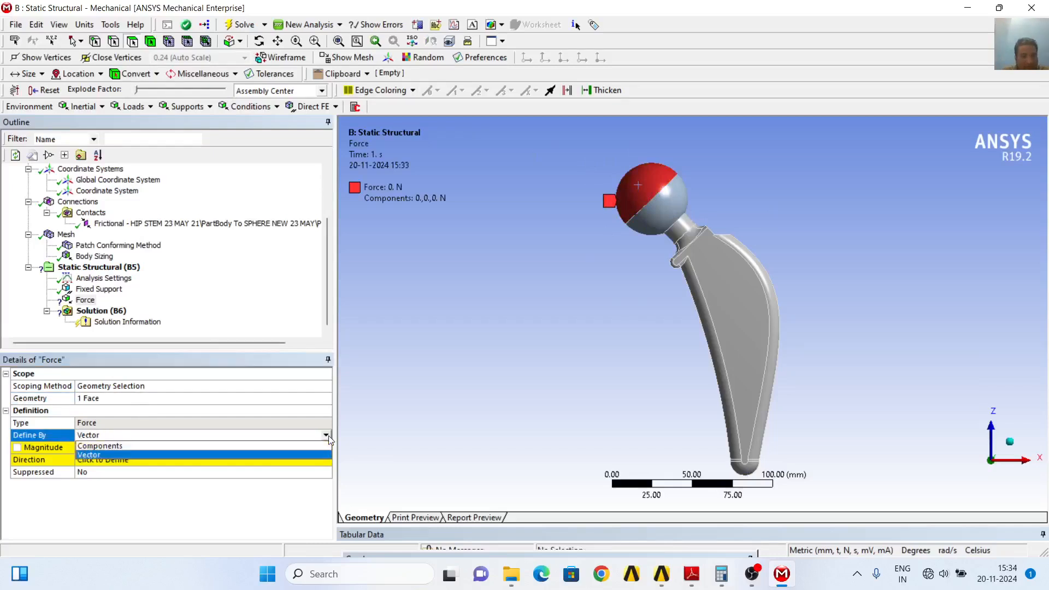
pyautogui.click(145, 450)
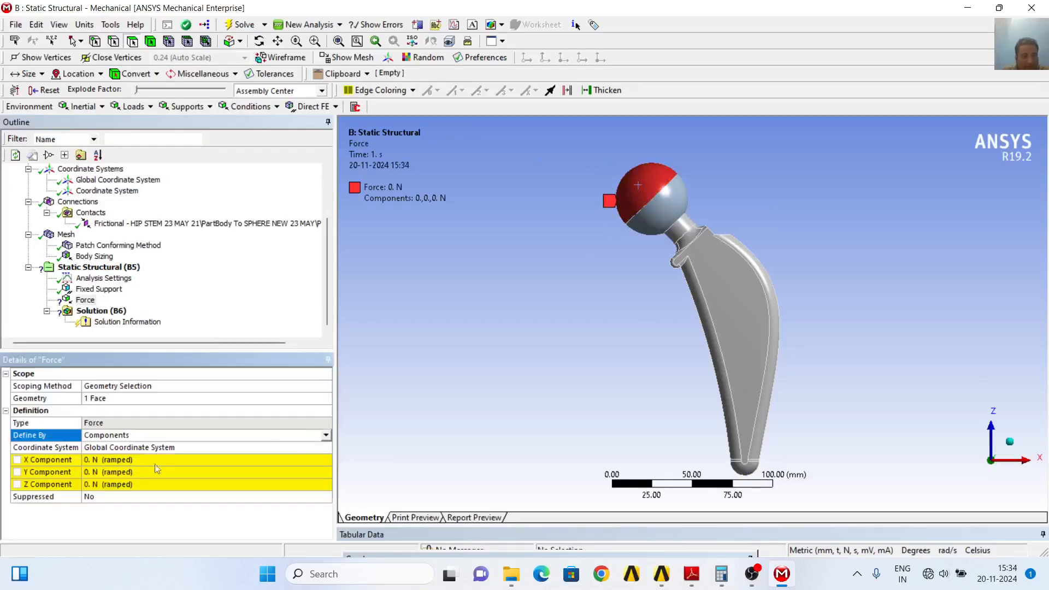
pyautogui.click(320, 447)
pyautogui.click(326, 448)
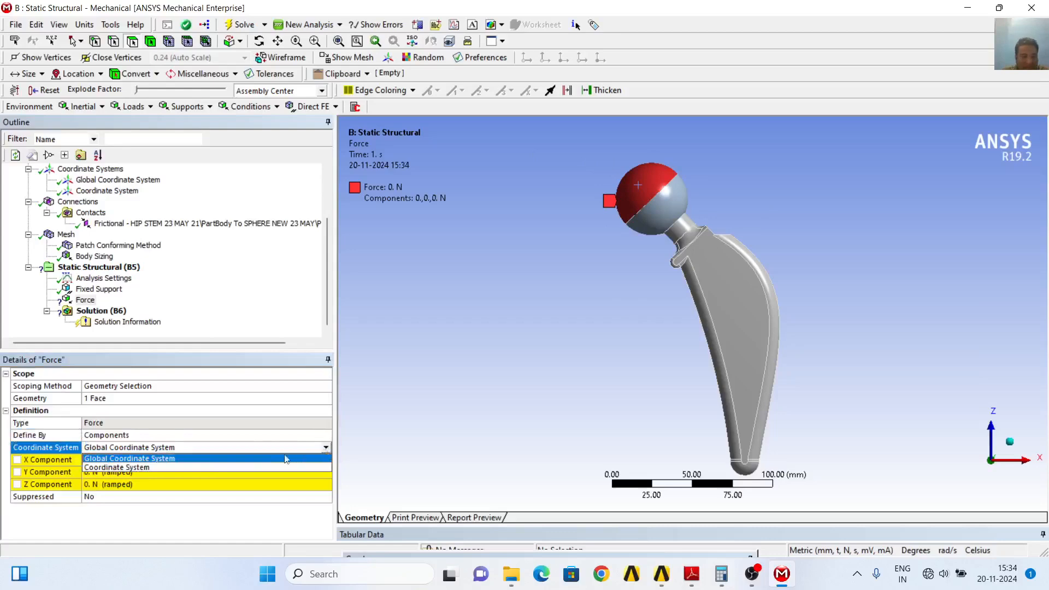
pyautogui.click(145, 468)
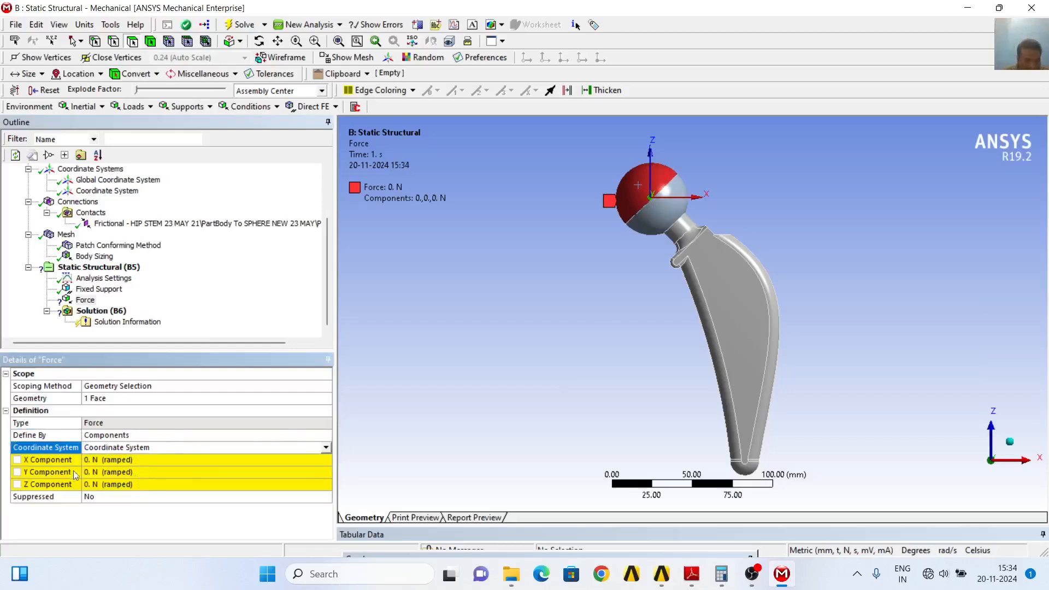
pyautogui.click(106, 484)
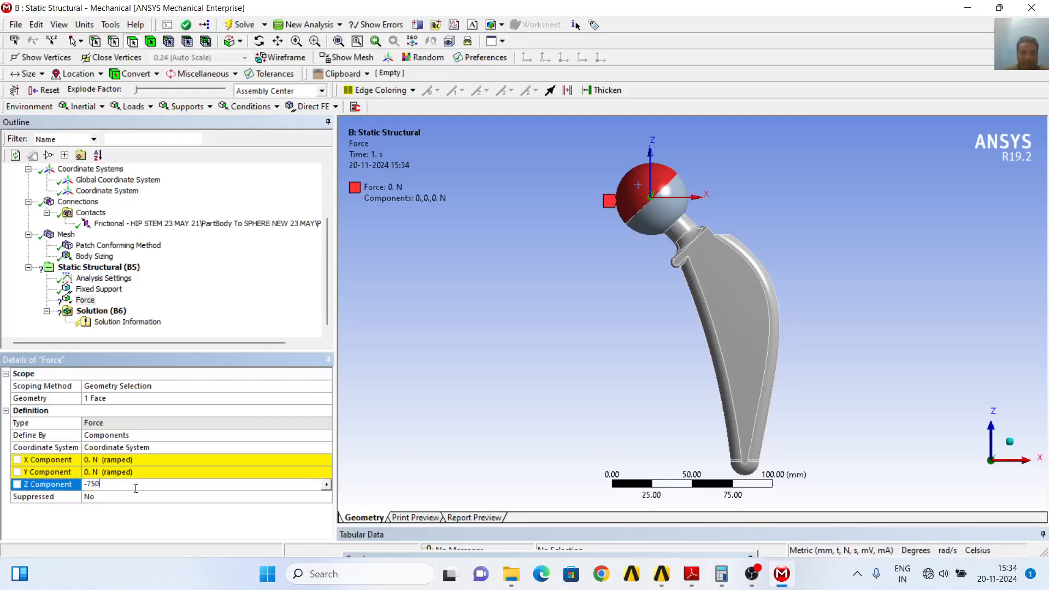
pyautogui.press('Return')
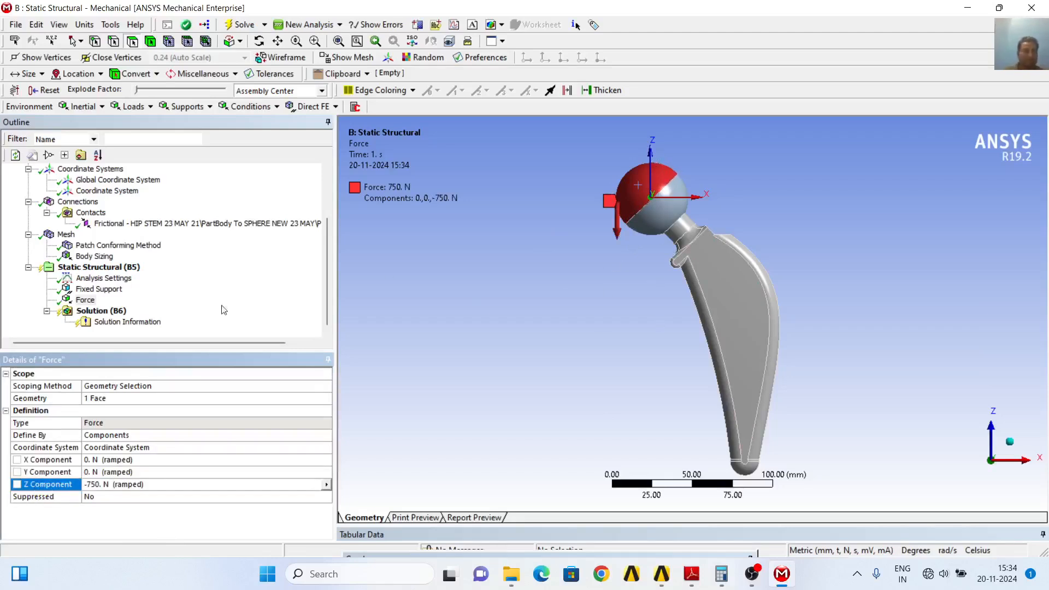
# Add Equivalent (von-Mises) Stress, Total Deformation and Equivalent (von-Mises) elastic strain results to the solution
pyautogui.click(112, 311)
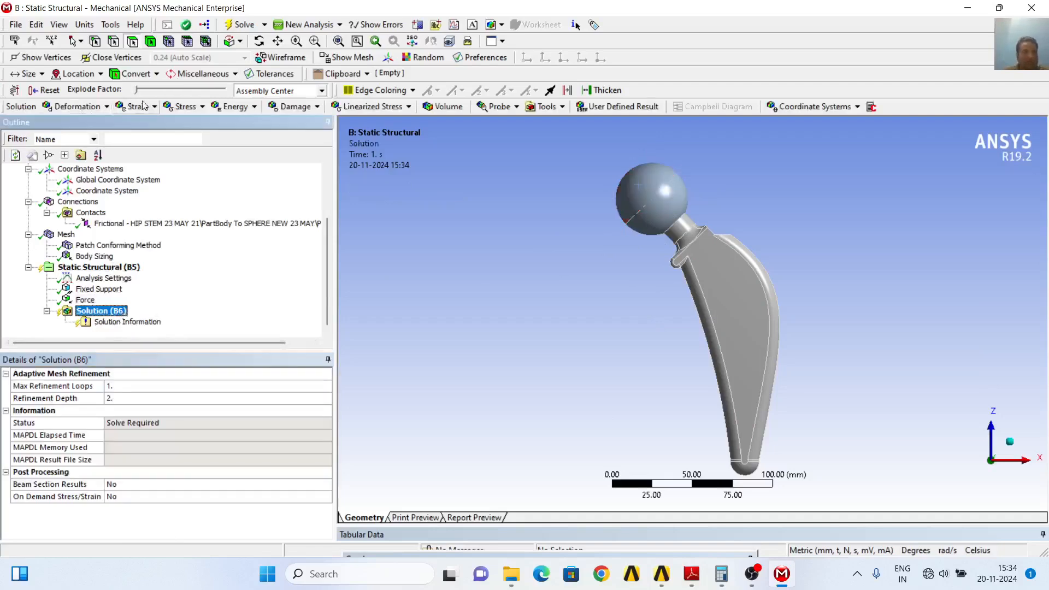
pyautogui.click(187, 108)
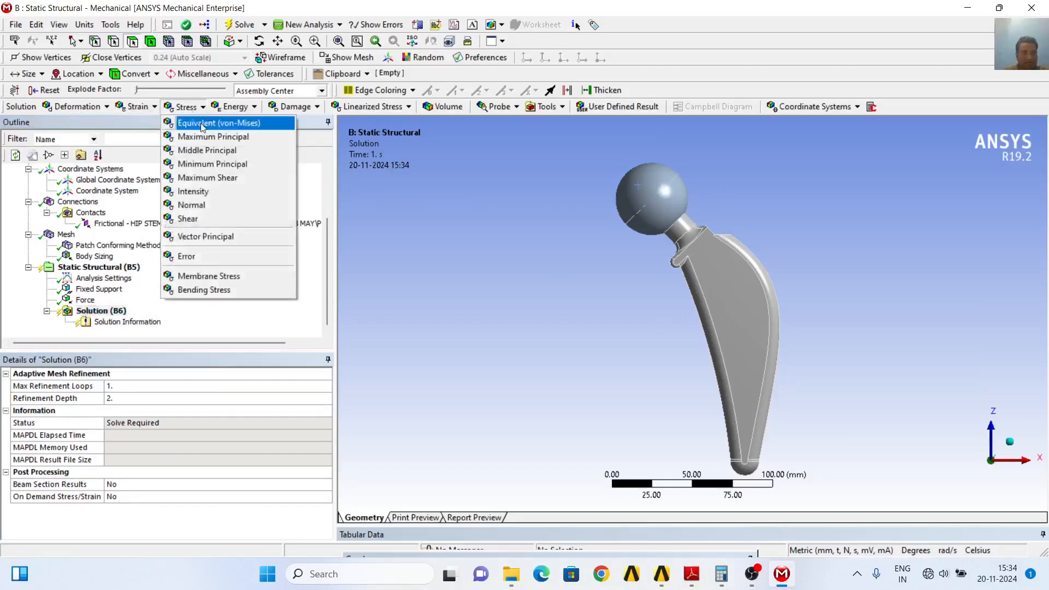
pyautogui.click(202, 125)
pyautogui.click(87, 108)
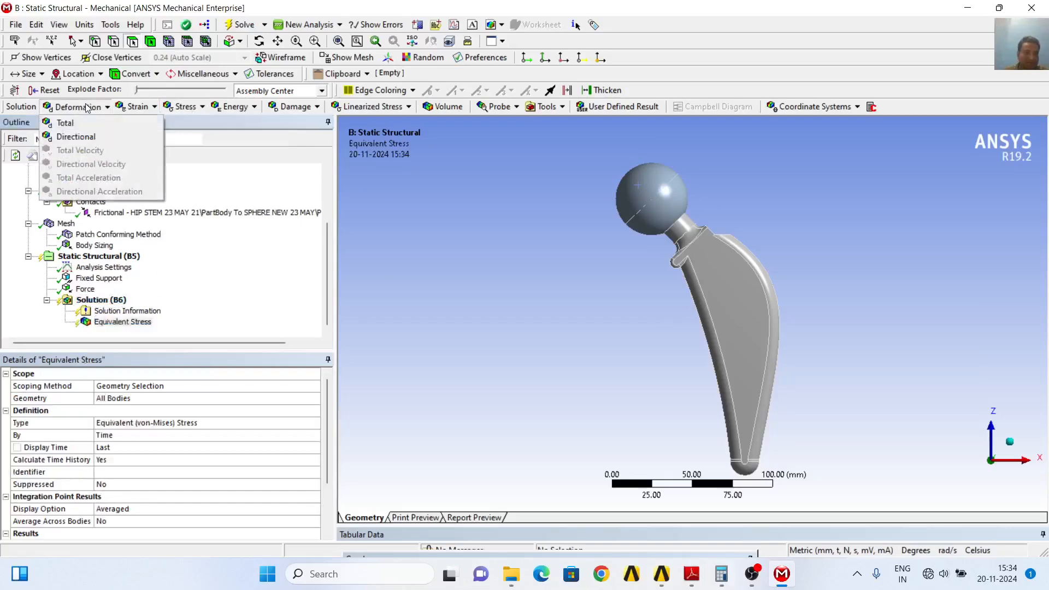
pyautogui.click(93, 123)
pyautogui.click(138, 107)
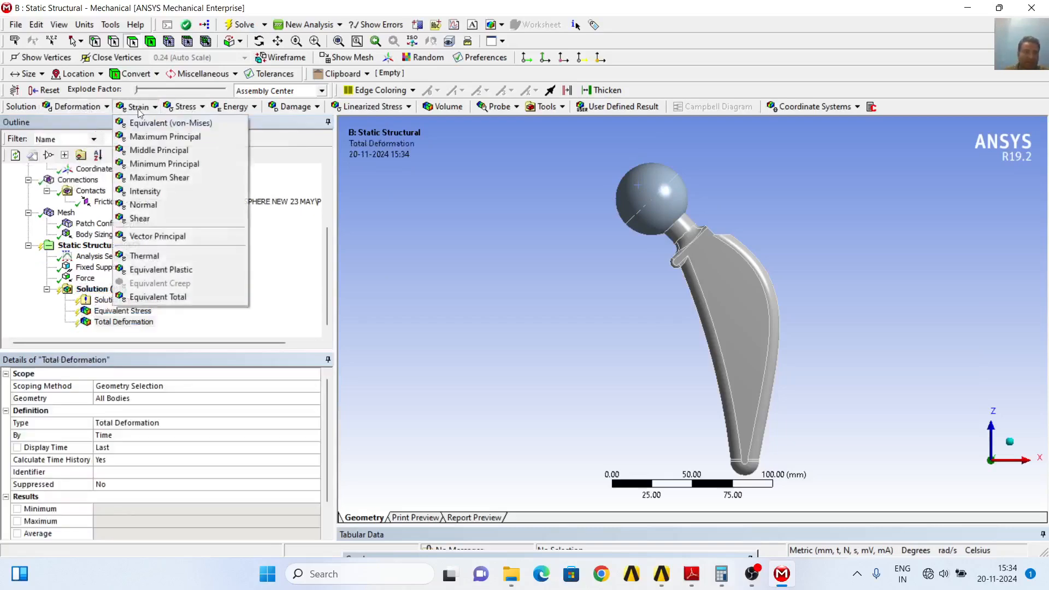
pyautogui.click(169, 125)
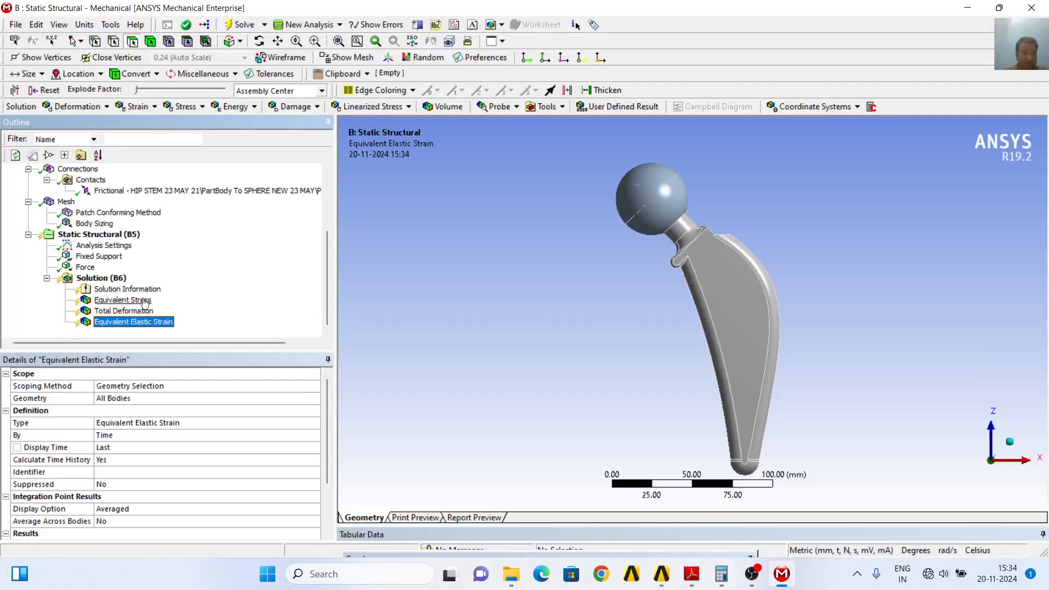
# Insert a Contact Tool under the solution and add a Pressure result to it
pyautogui.click(121, 281)
pyautogui.rightClick(120, 281)
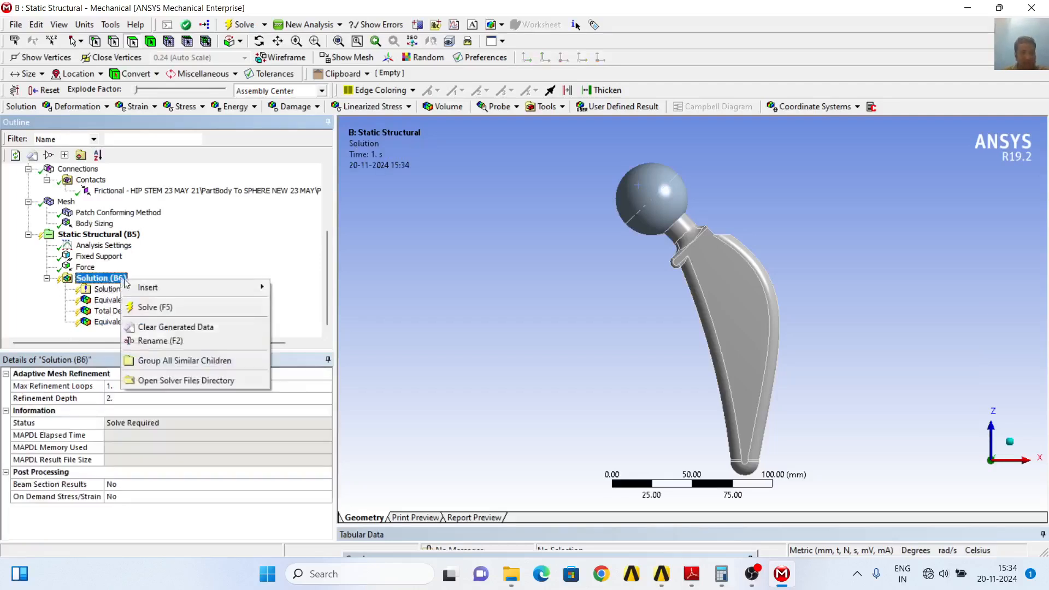
pyautogui.moveTo(196, 288)
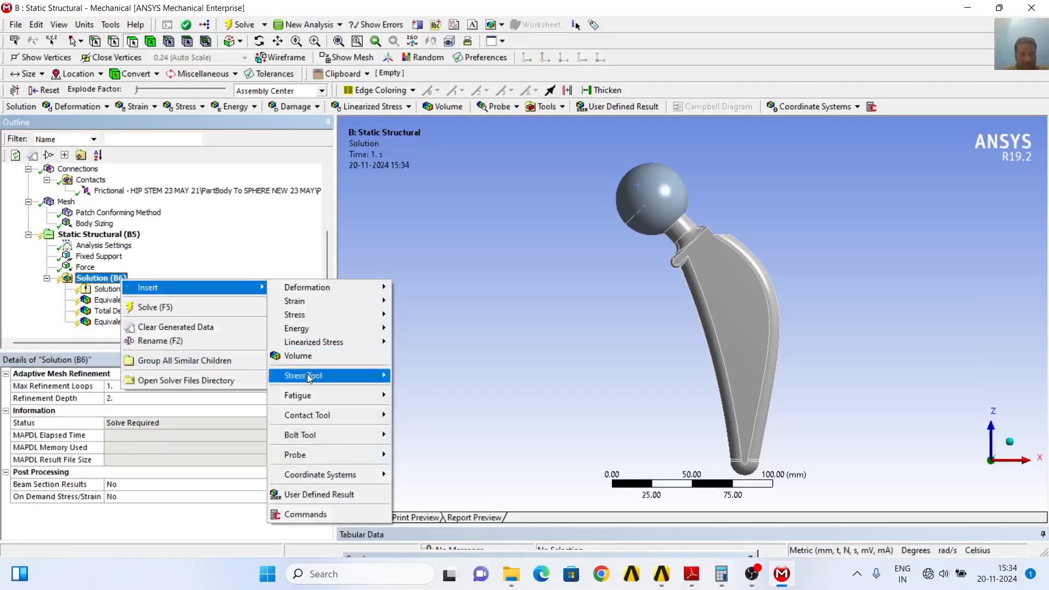
pyautogui.moveTo(325, 417)
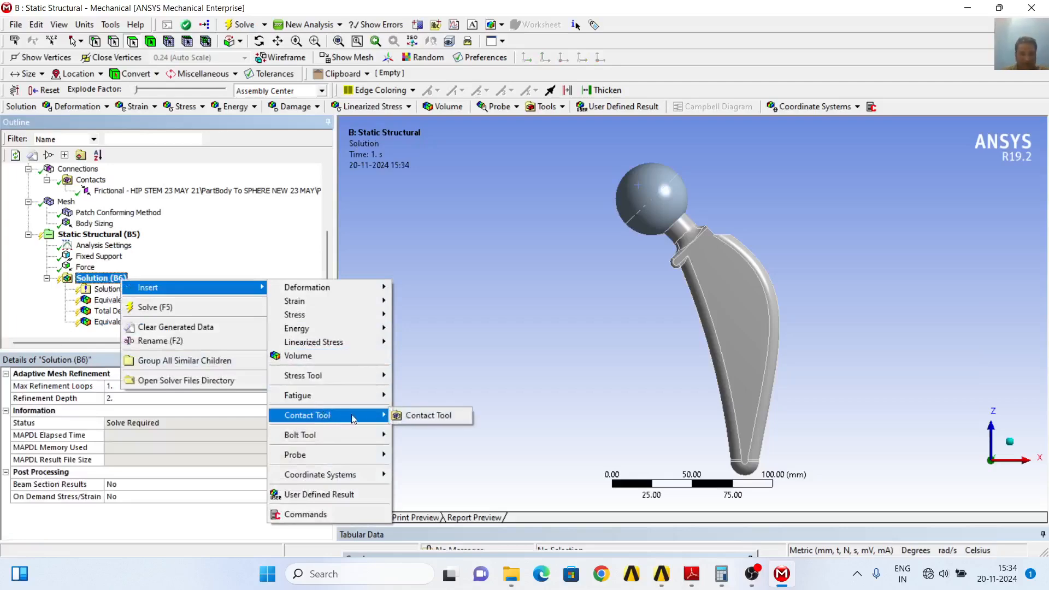
pyautogui.click(426, 417)
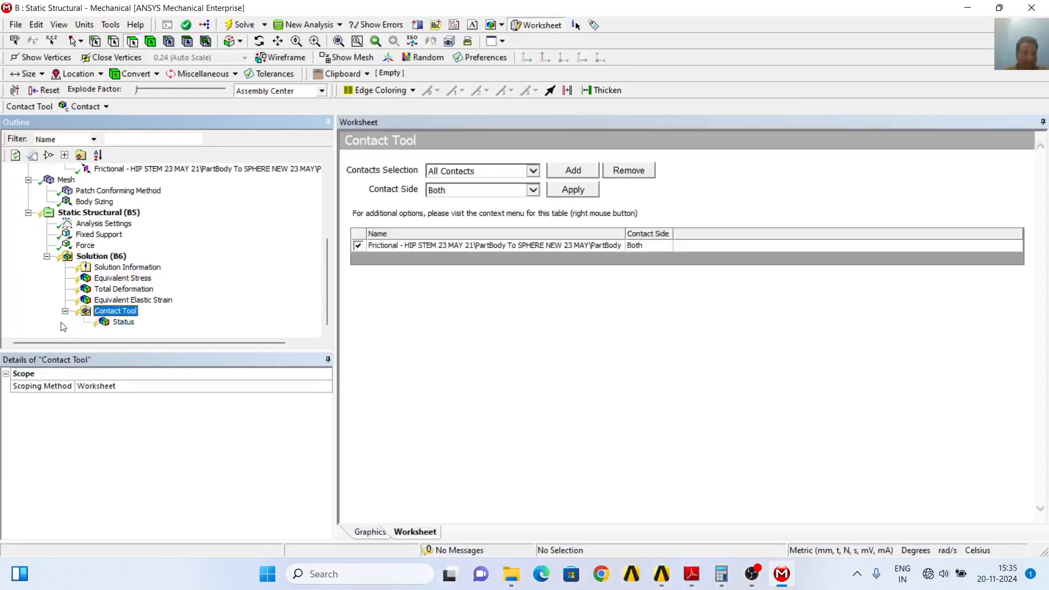
pyautogui.rightClick(135, 313)
pyautogui.moveTo(223, 324)
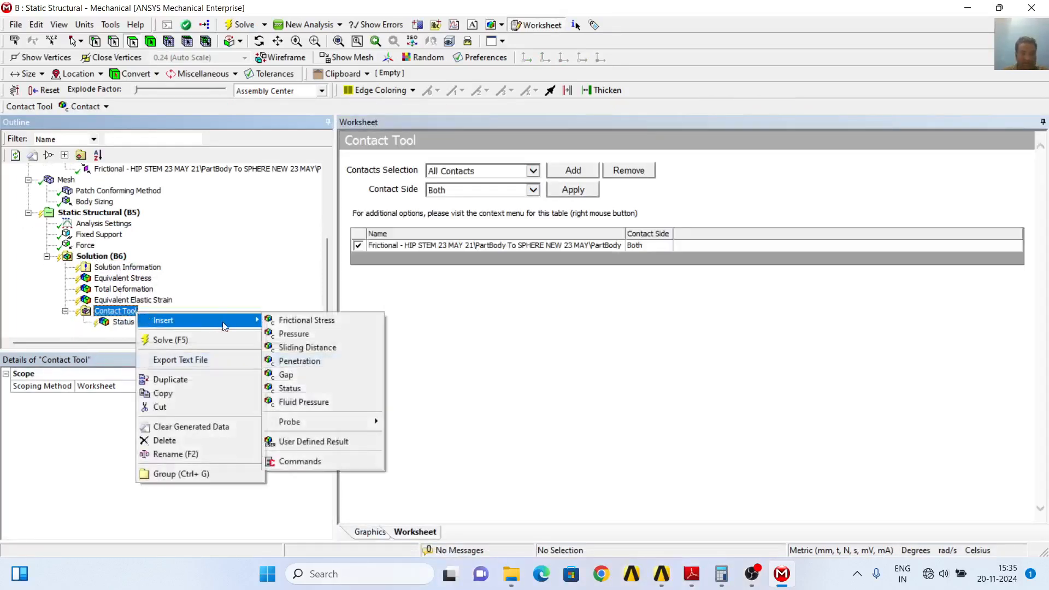
pyautogui.click(294, 334)
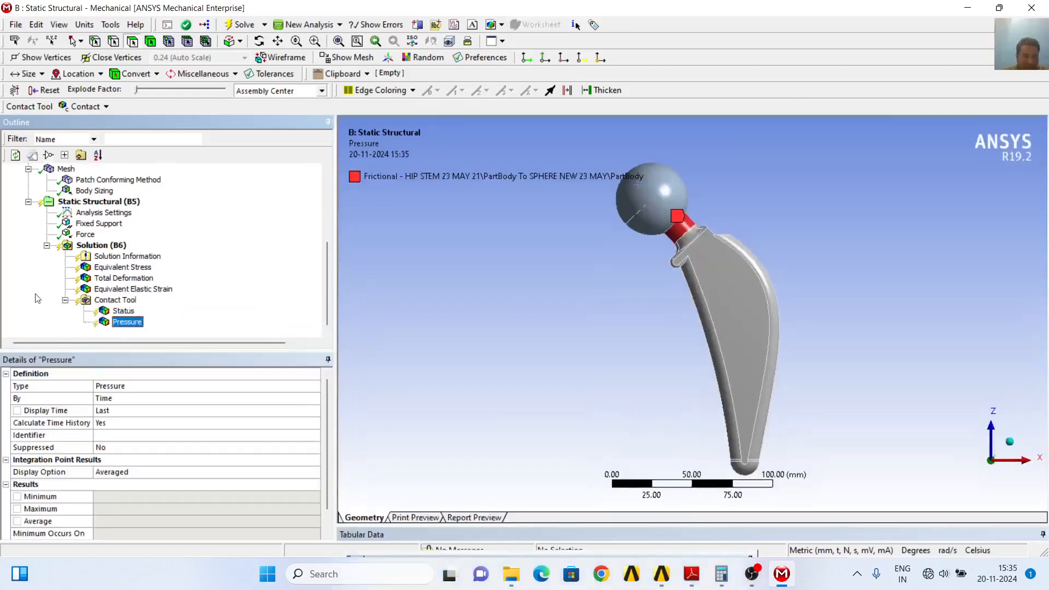
# Add a Sliding Distance result to the Contact Tool and solve the analysis
pyautogui.click(124, 300)
pyautogui.rightClick(131, 302)
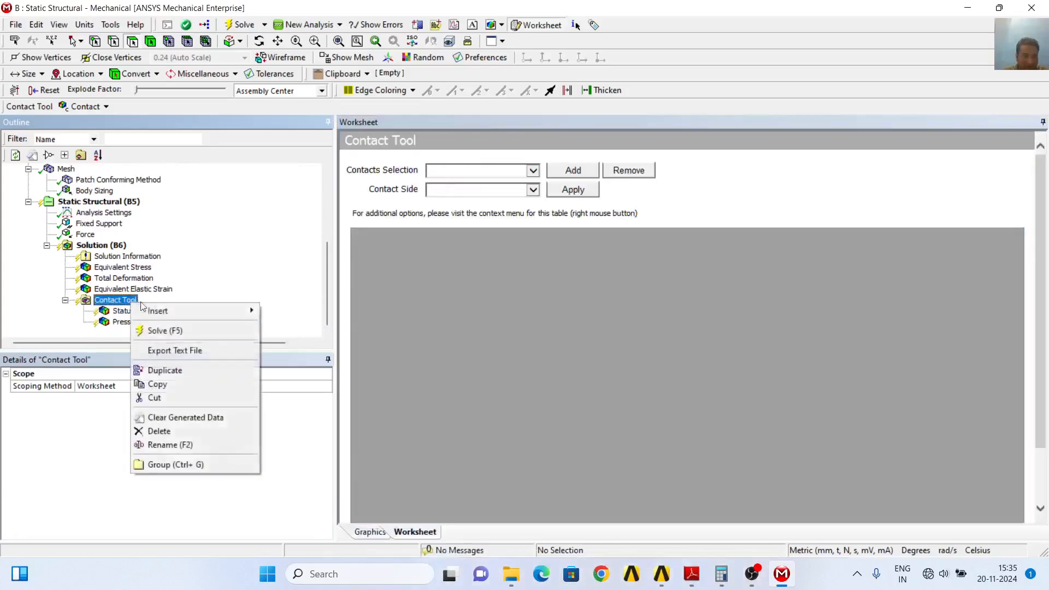
pyautogui.moveTo(216, 319)
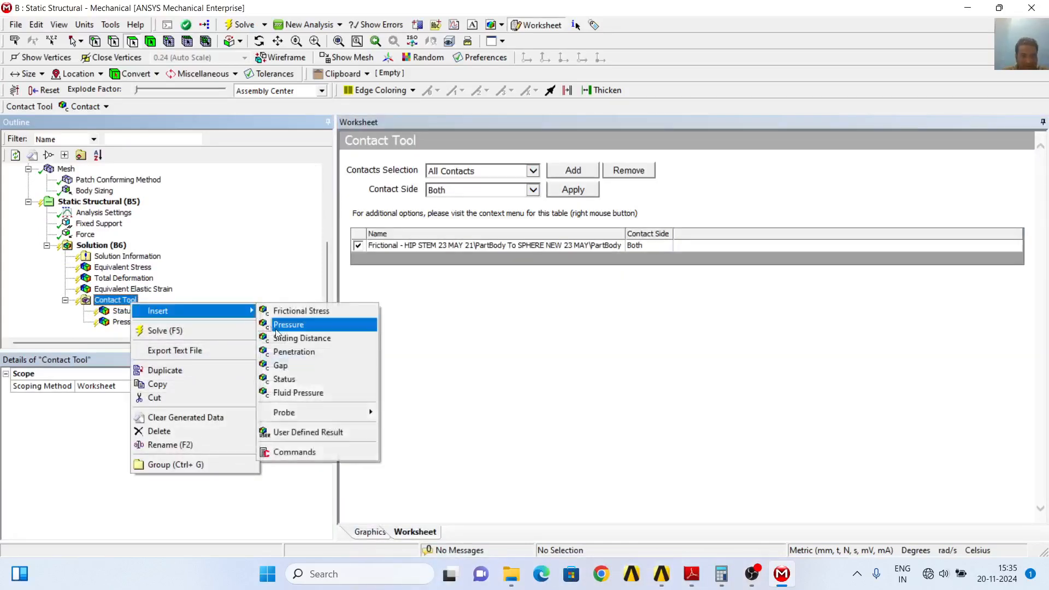
pyautogui.click(293, 339)
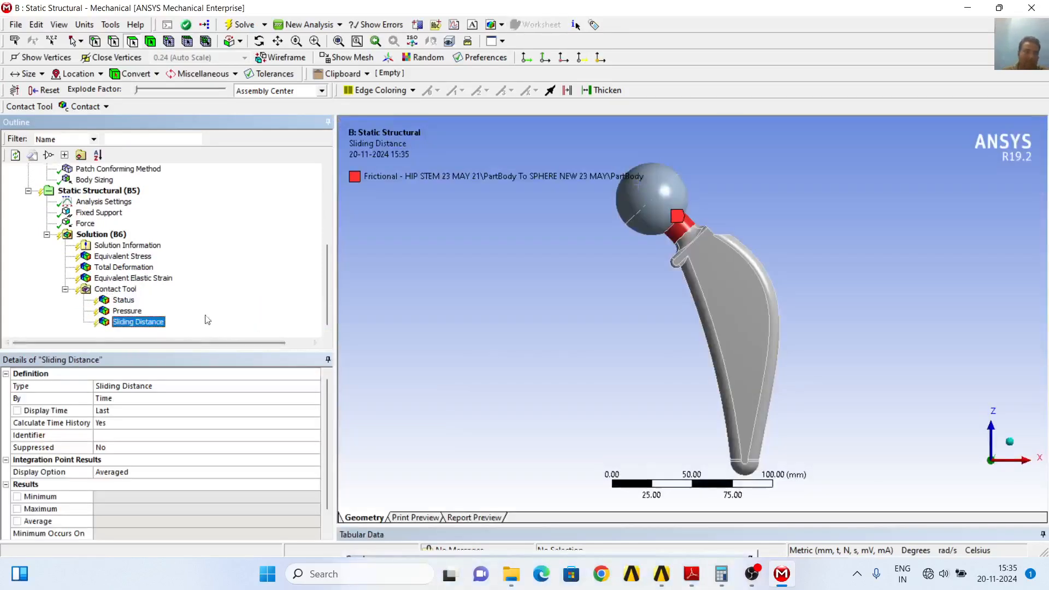
pyautogui.click(241, 24)
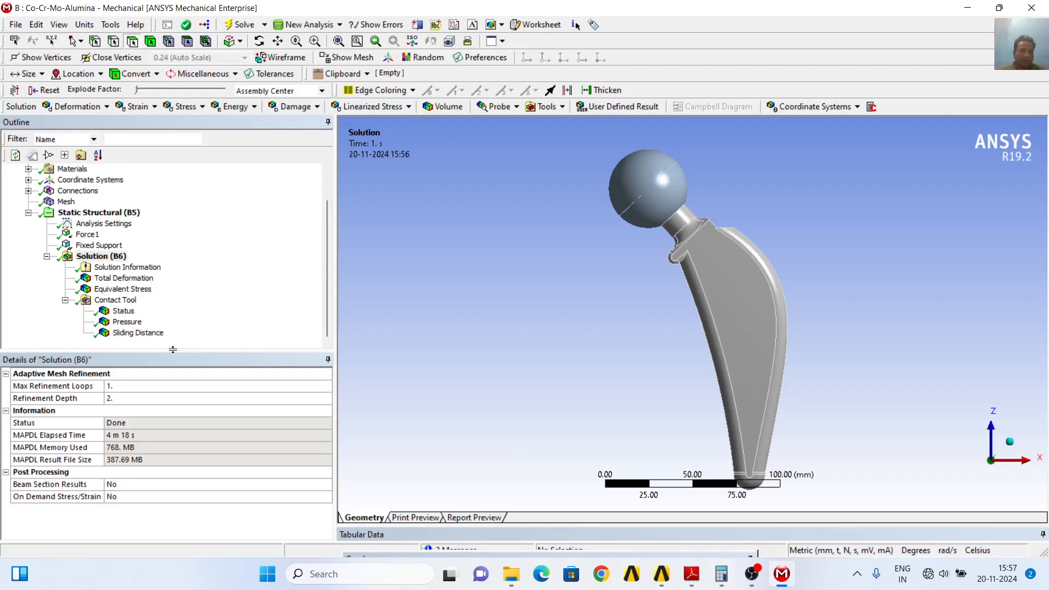
# Examine the contact Pressure and Sliding Distance results of the solved Co-Cr-Mo-Alumina model, including their maximum values
pyautogui.click(138, 326)
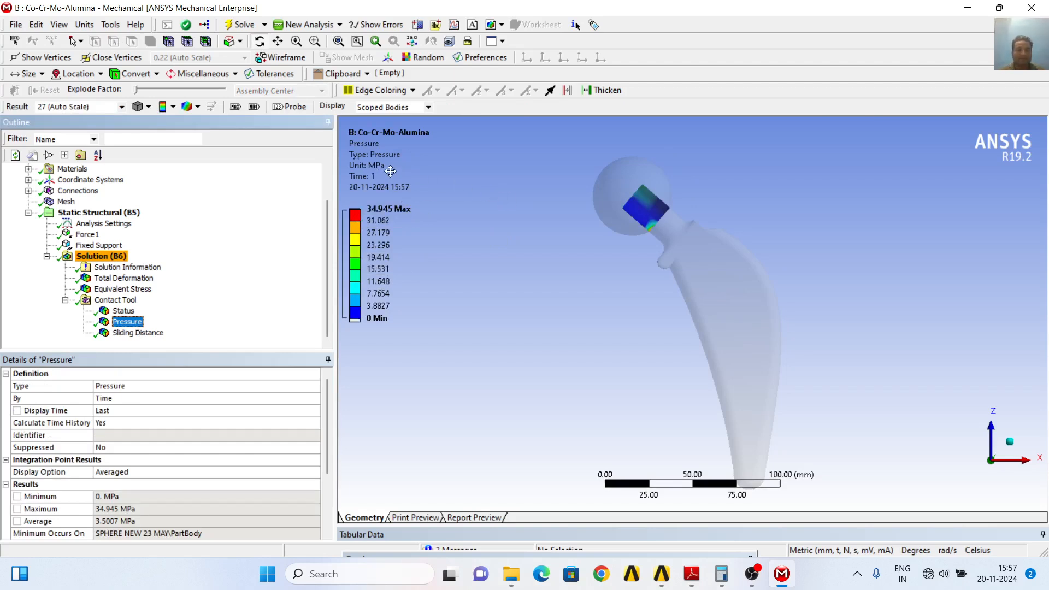
pyautogui.click(155, 334)
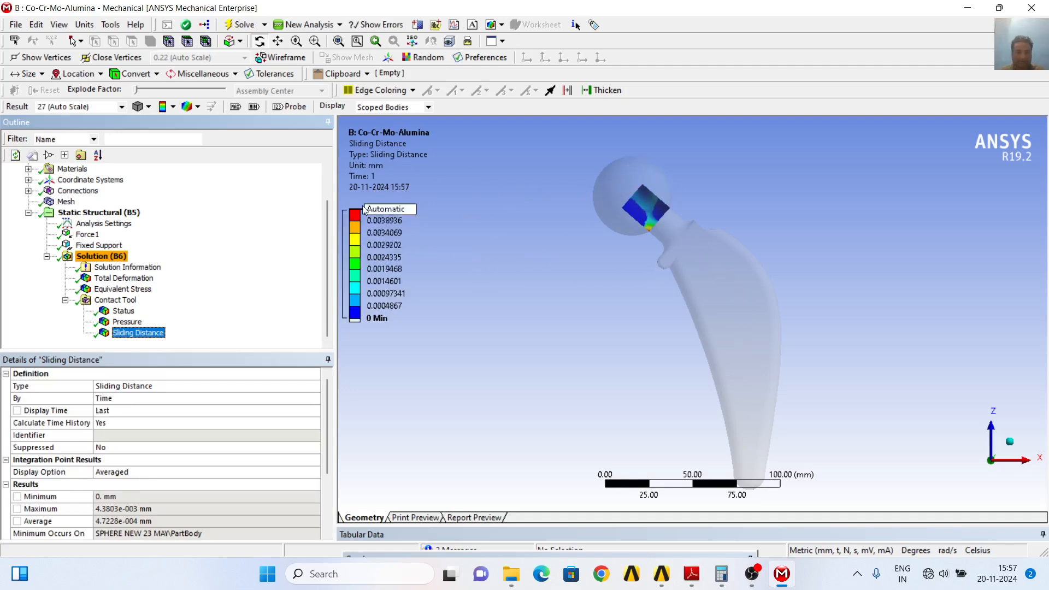
pyautogui.moveTo(371, 221)
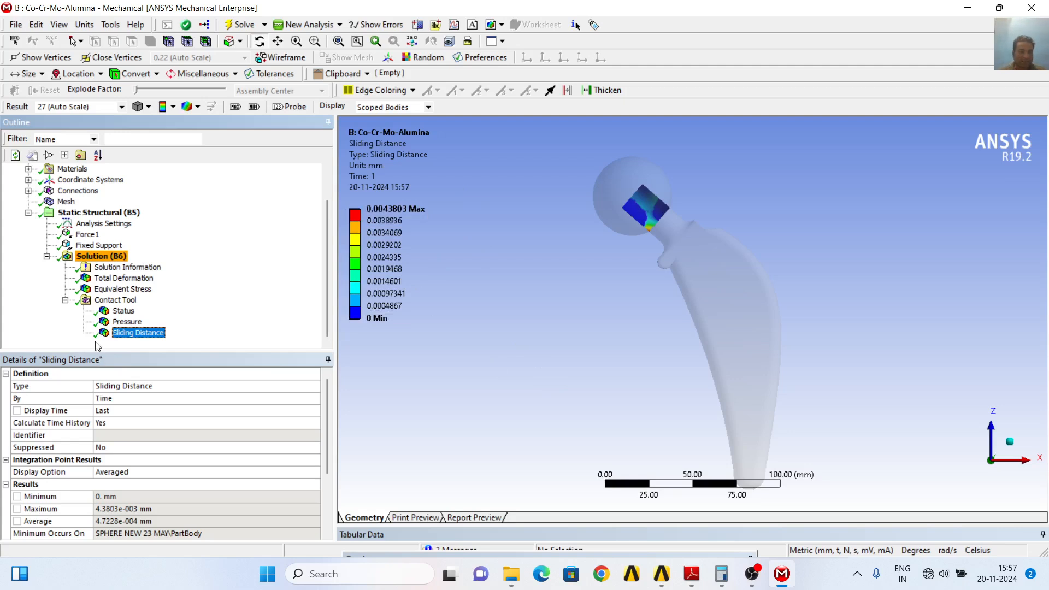
pyautogui.click(127, 323)
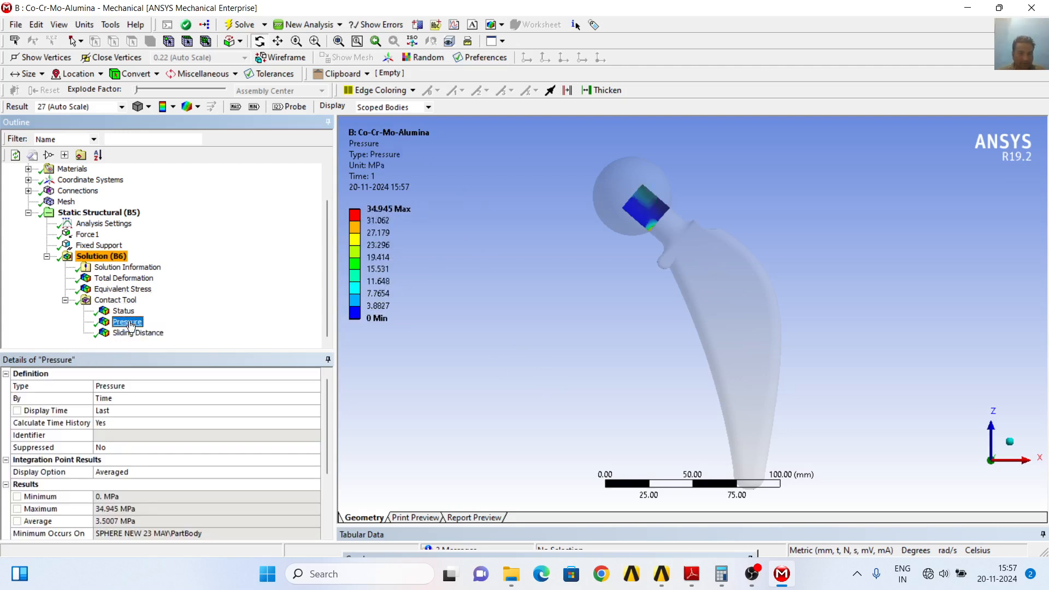
pyautogui.click(138, 334)
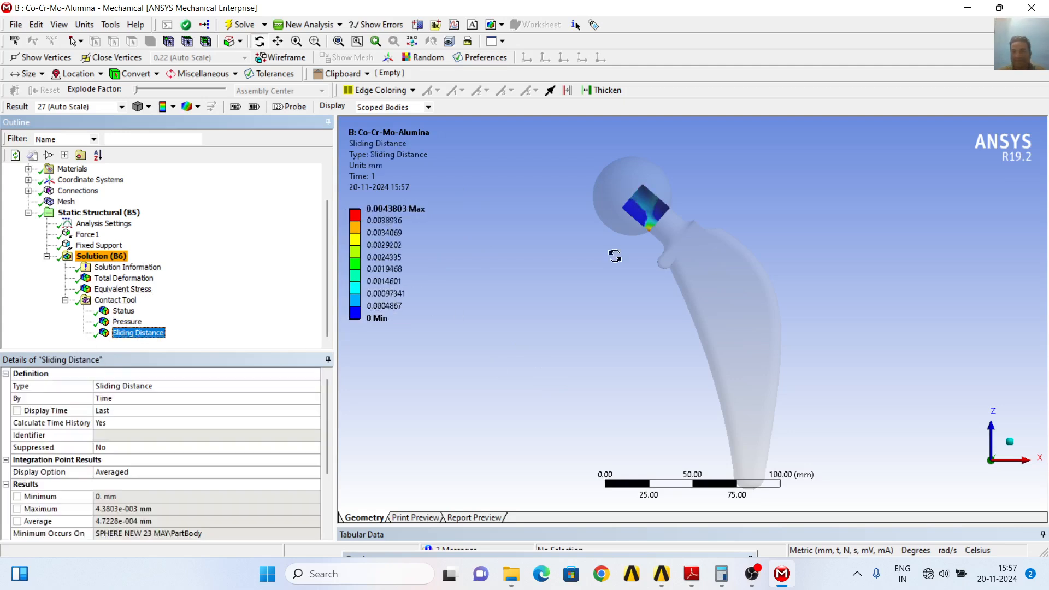
# Switch to 3 WEAR PAPER.pdf in Adobe Reader and highlight the Ti6Al4V-Alumina wear coefficient 58.2 × 10⁻⁸ in Table 5
pyautogui.click(691, 574)
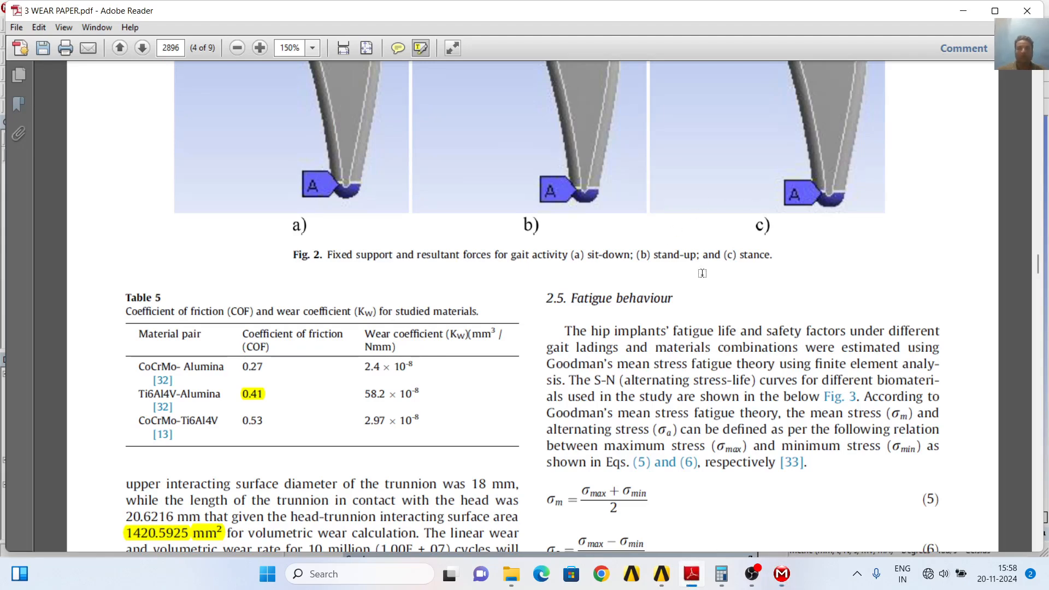
pyautogui.scroll(10, 702, 273)
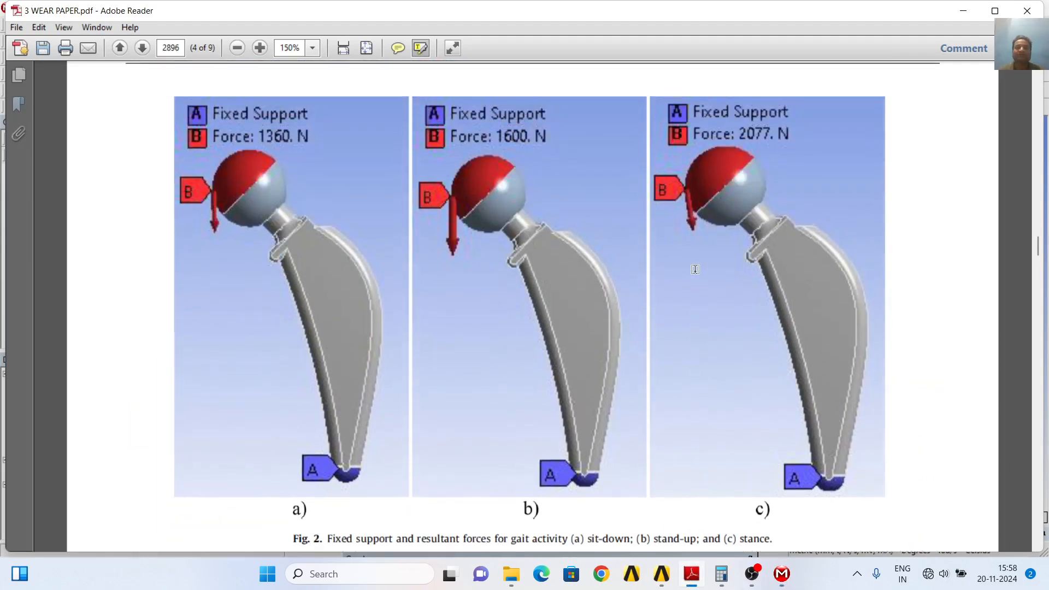
pyautogui.scroll(20, 695, 270)
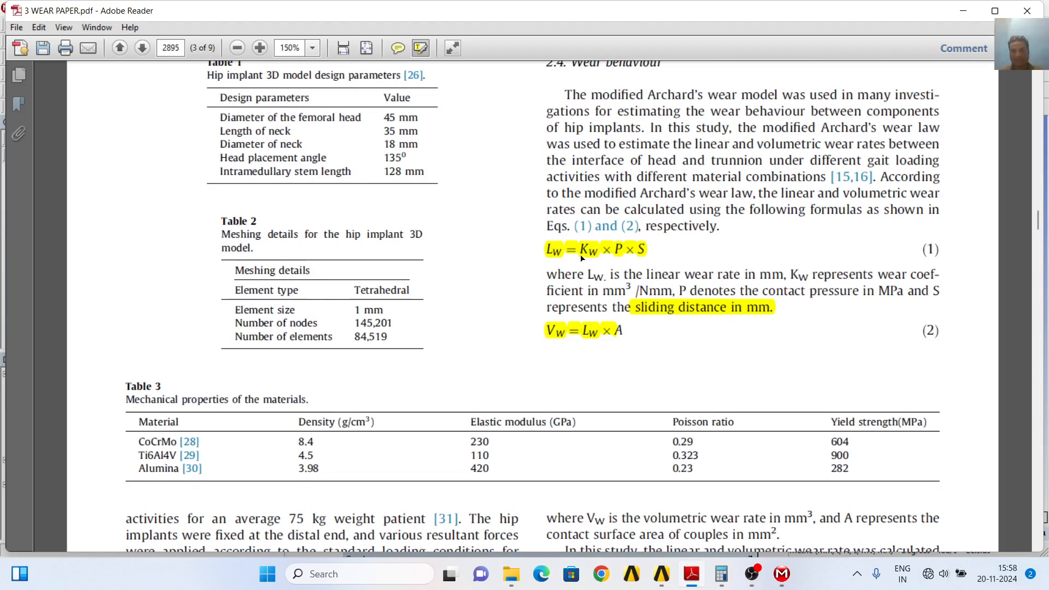
pyautogui.scroll(-5, 353, 415)
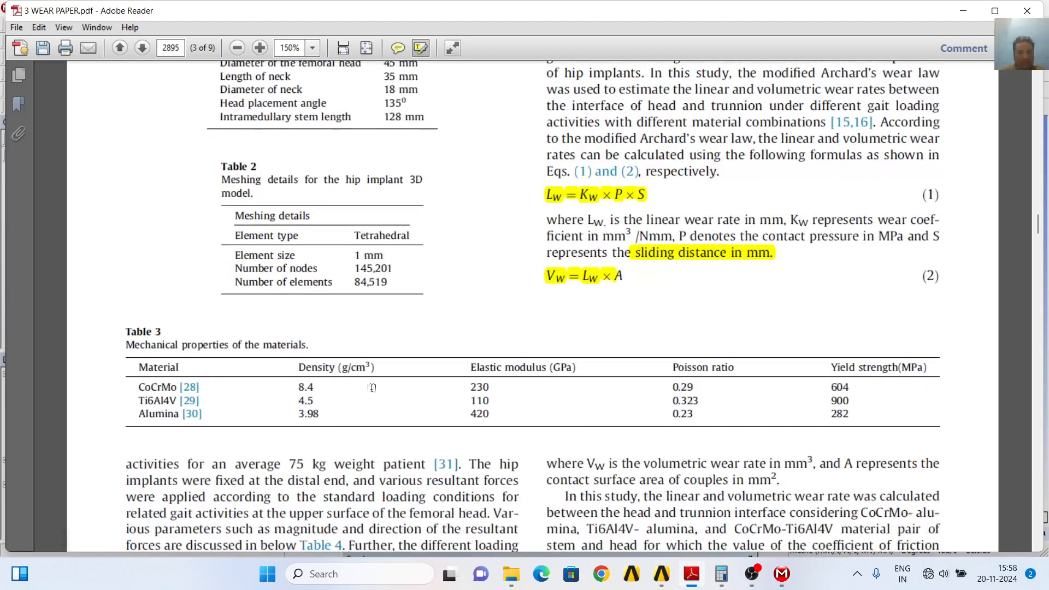
pyautogui.scroll(-20, 385, 378)
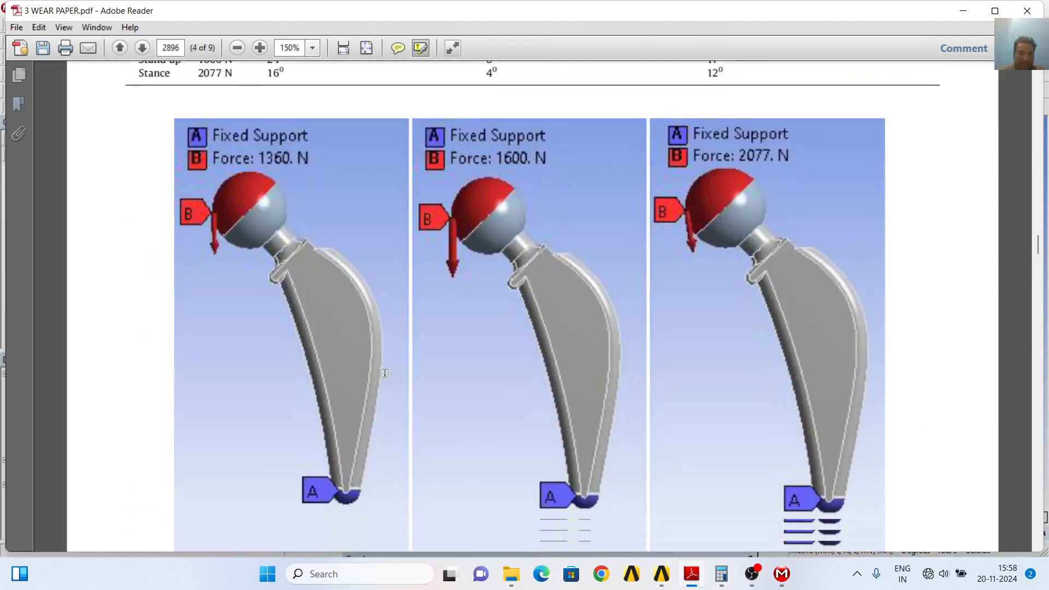
pyautogui.scroll(-1, 386, 371)
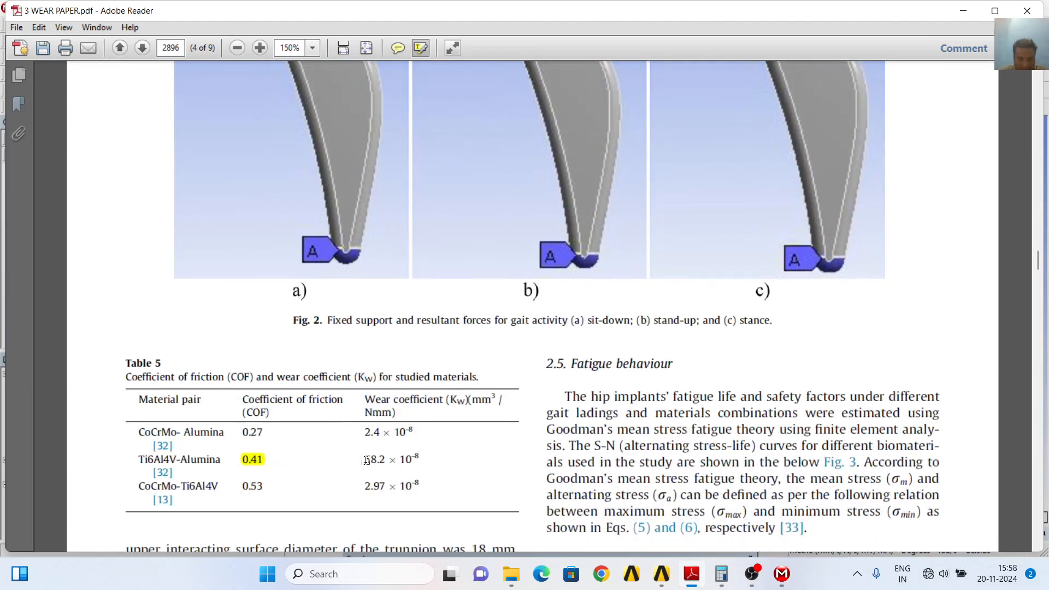
pyautogui.moveTo(363, 460); pyautogui.dragTo(425, 457)
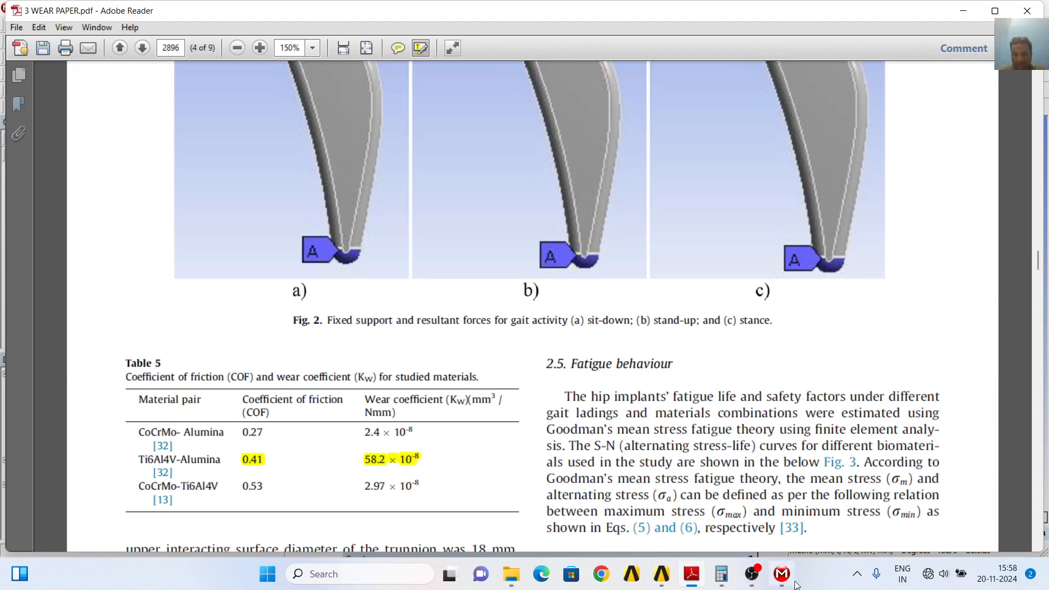
# Relate the P and S terms of the paper's linear wear equation (1) to the Pressure and Sliding Distance results in Mechanical
pyautogui.moveTo(783, 581)
pyautogui.scroll(4, 721, 263)
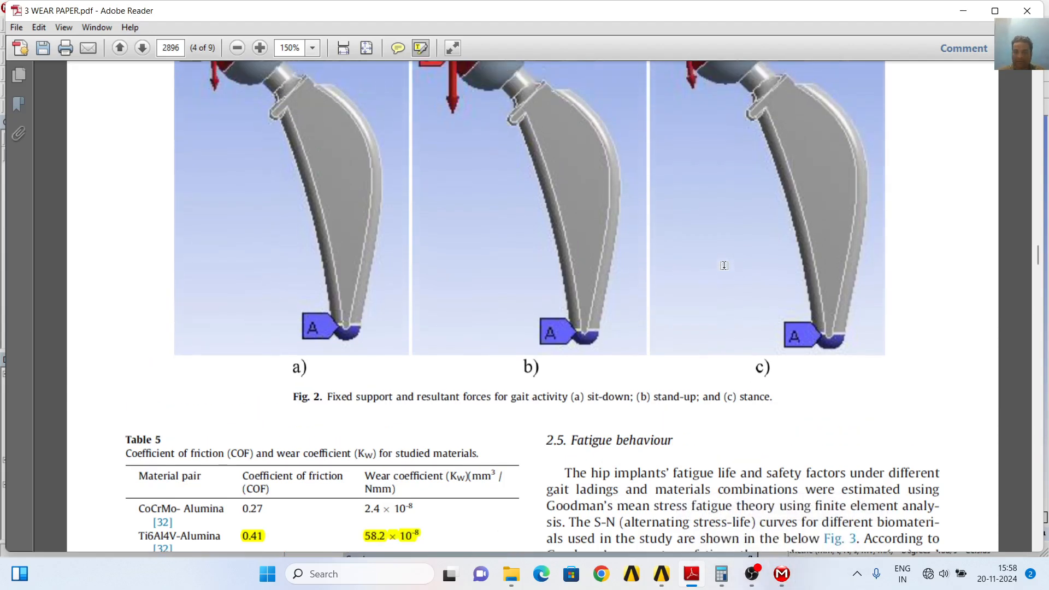
pyautogui.scroll(10, 722, 263)
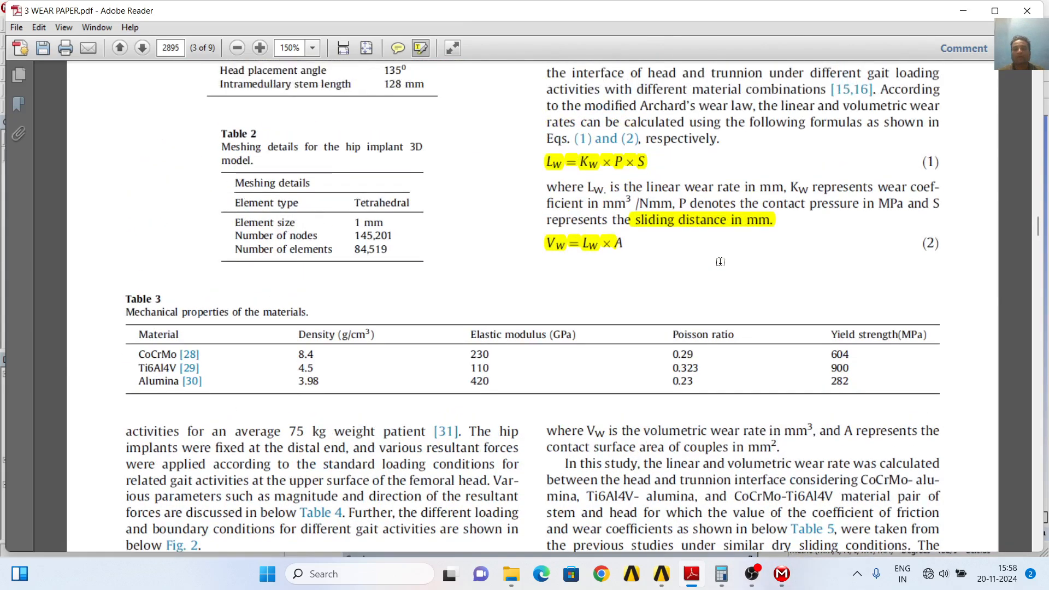
pyautogui.click(783, 574)
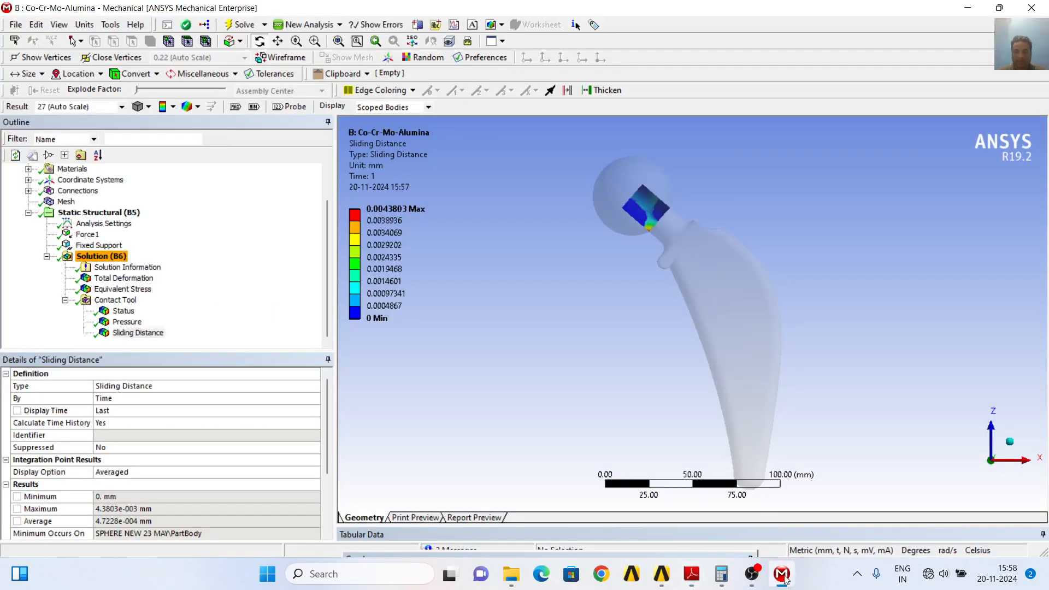
pyautogui.click(127, 322)
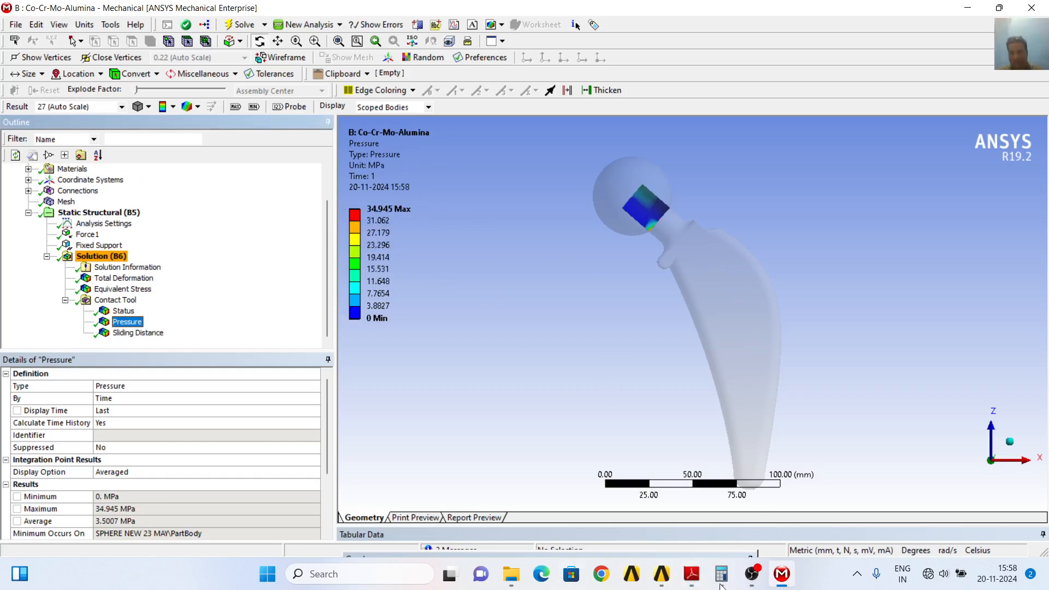
pyautogui.click(783, 574)
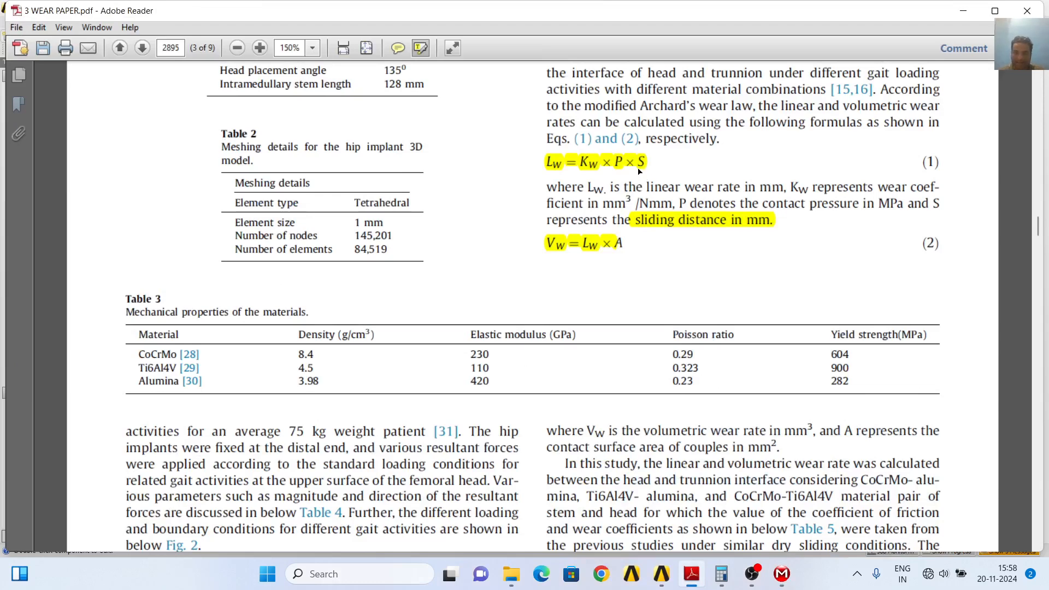
pyautogui.click(782, 573)
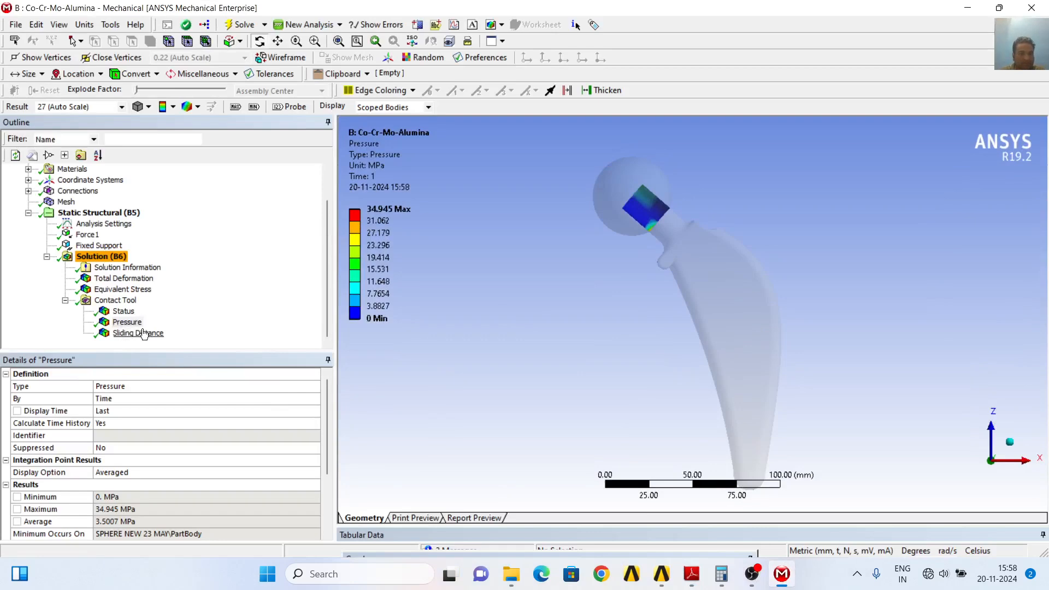
pyautogui.click(144, 334)
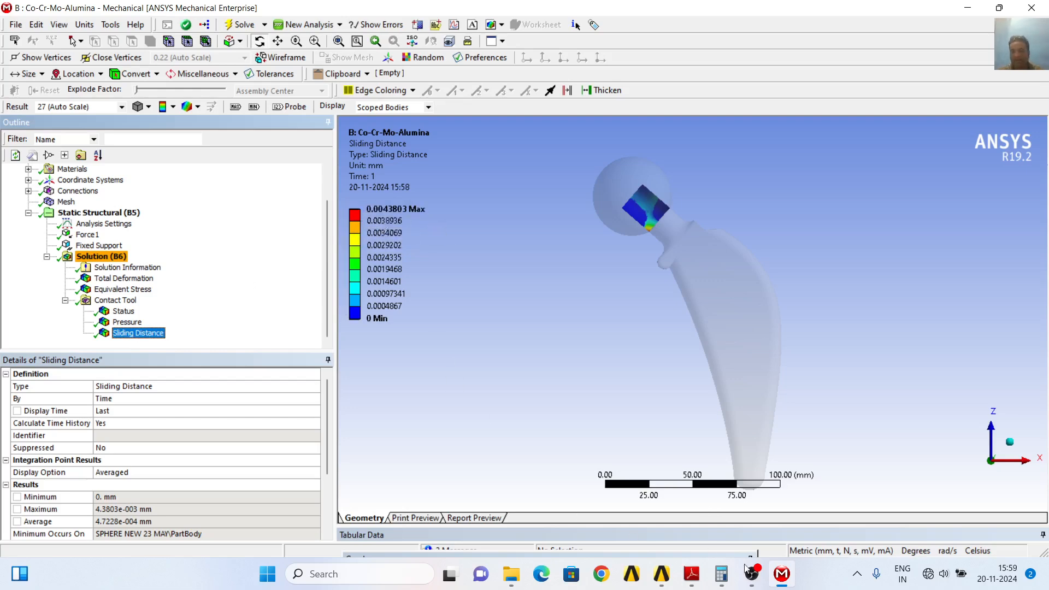
# Return to the wear paper and read the volumetric wear equation (2) and the head-trunnion interacting surface area below Table 5
pyautogui.click(784, 583)
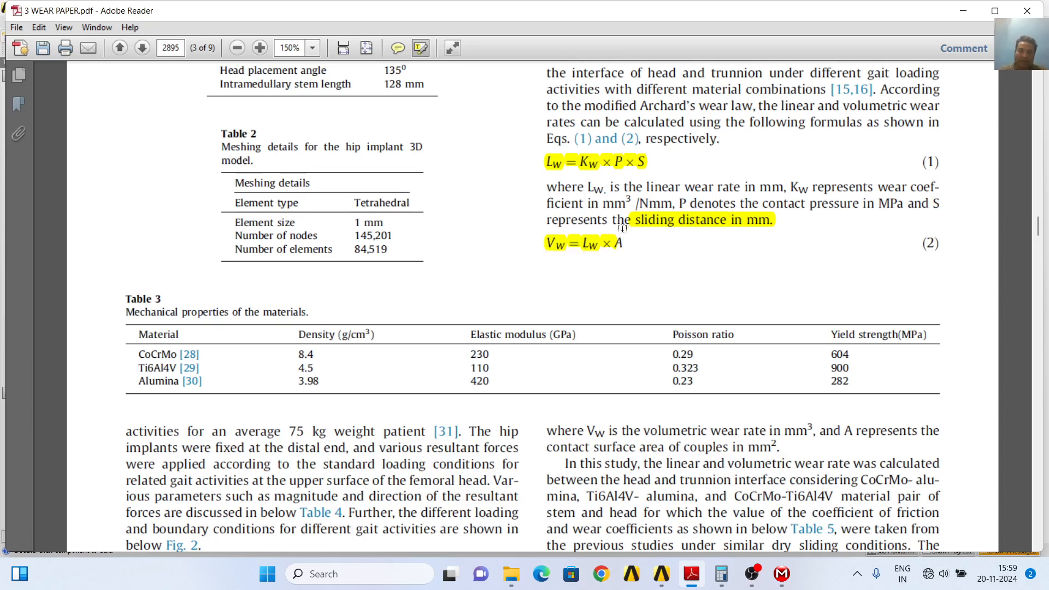
pyautogui.scroll(-10, 454, 416)
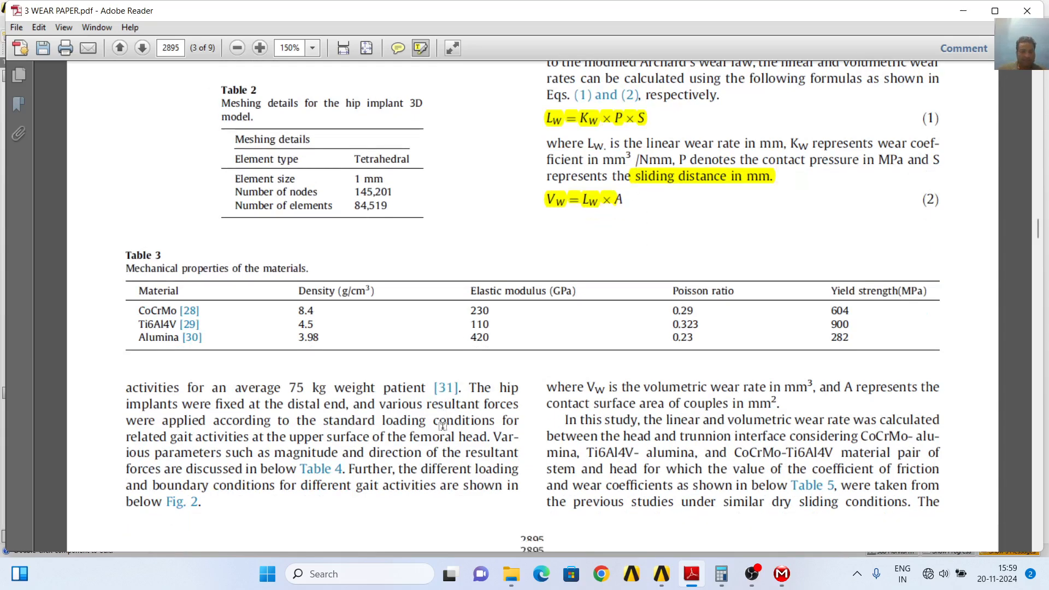
pyautogui.scroll(-6, 454, 416)
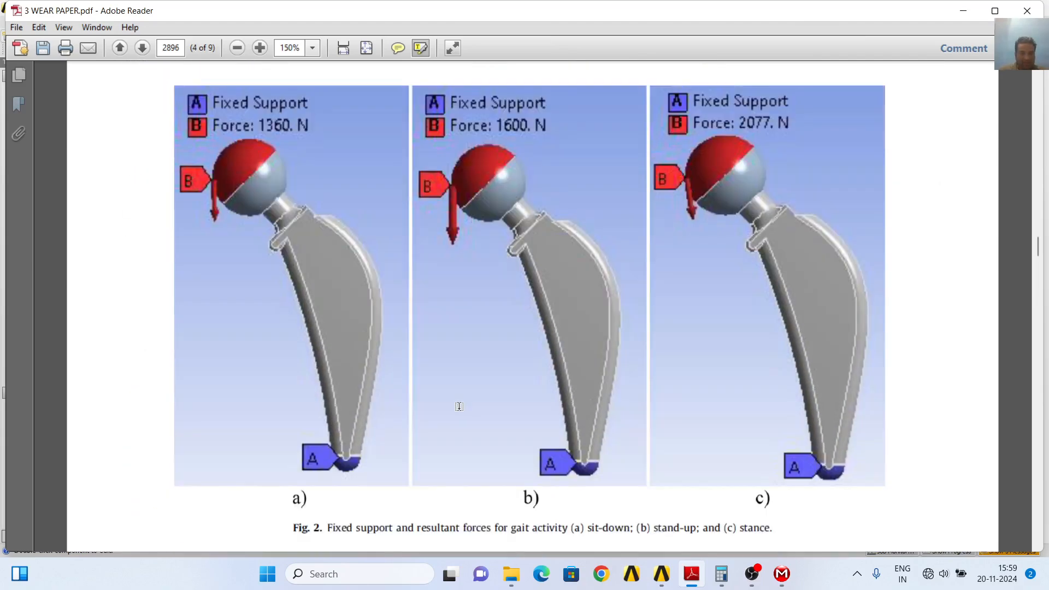
pyautogui.scroll(-6, 460, 397)
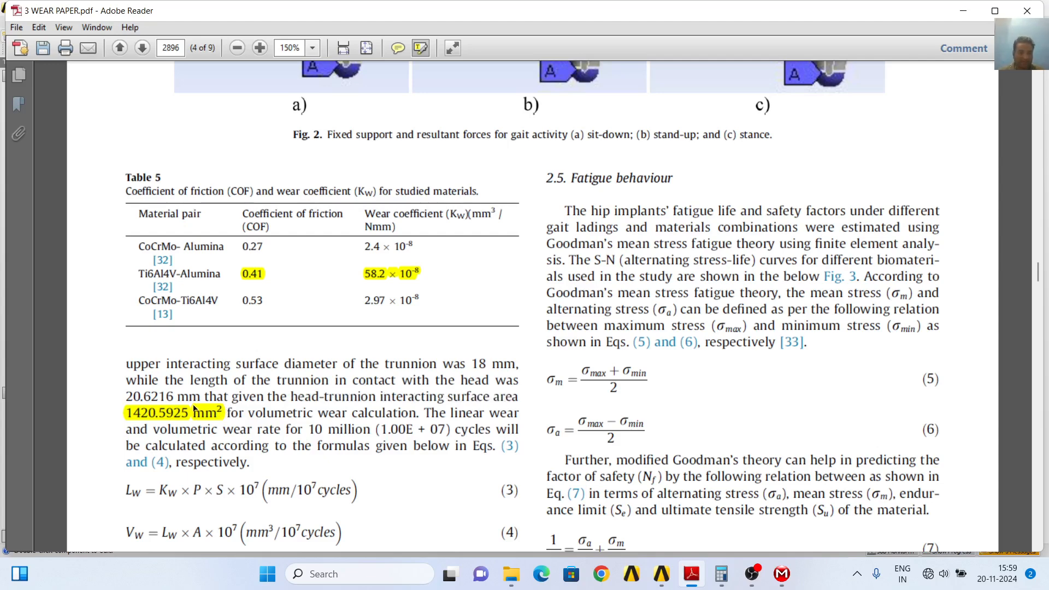
pyautogui.scroll(1, 663, 467)
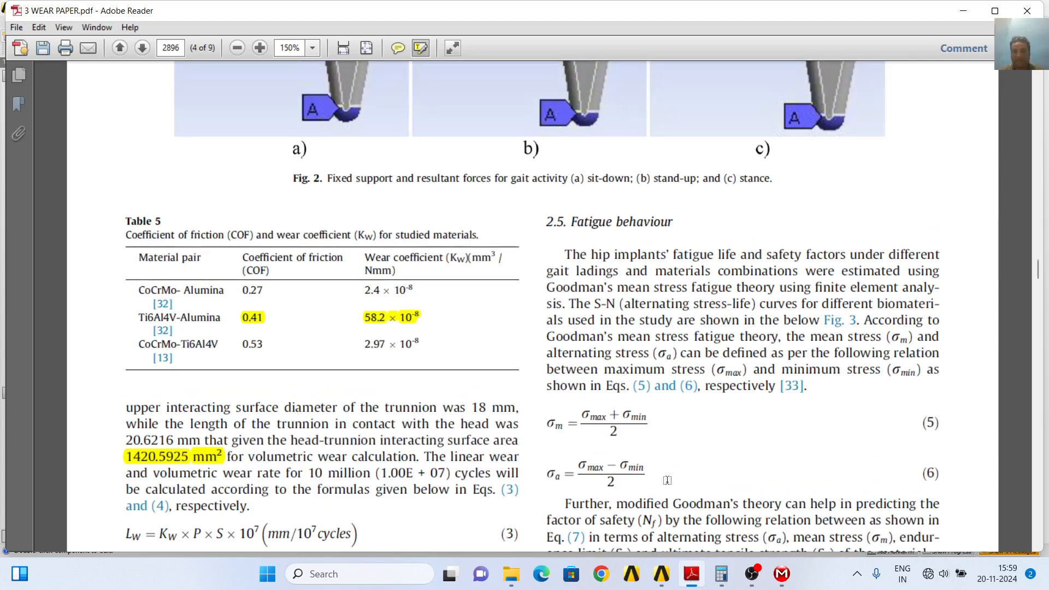
# Switch back to Mechanical and inspect the head-trunnion interface in the sliding distance plot and the frictional contact pair under Connections
pyautogui.click(782, 574)
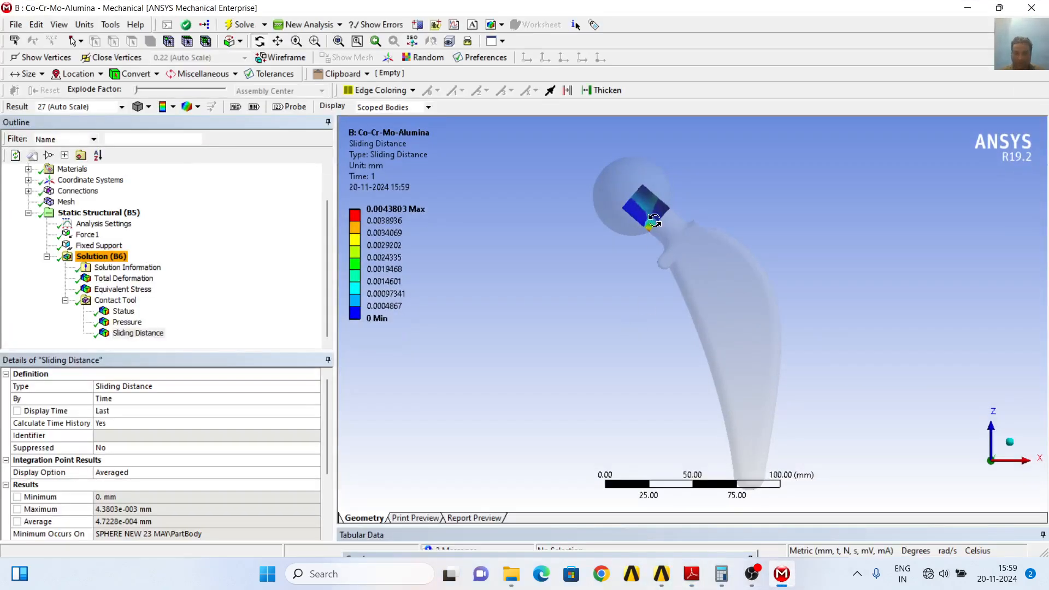
pyautogui.moveTo(691, 236); pyautogui.dragTo(727, 264)
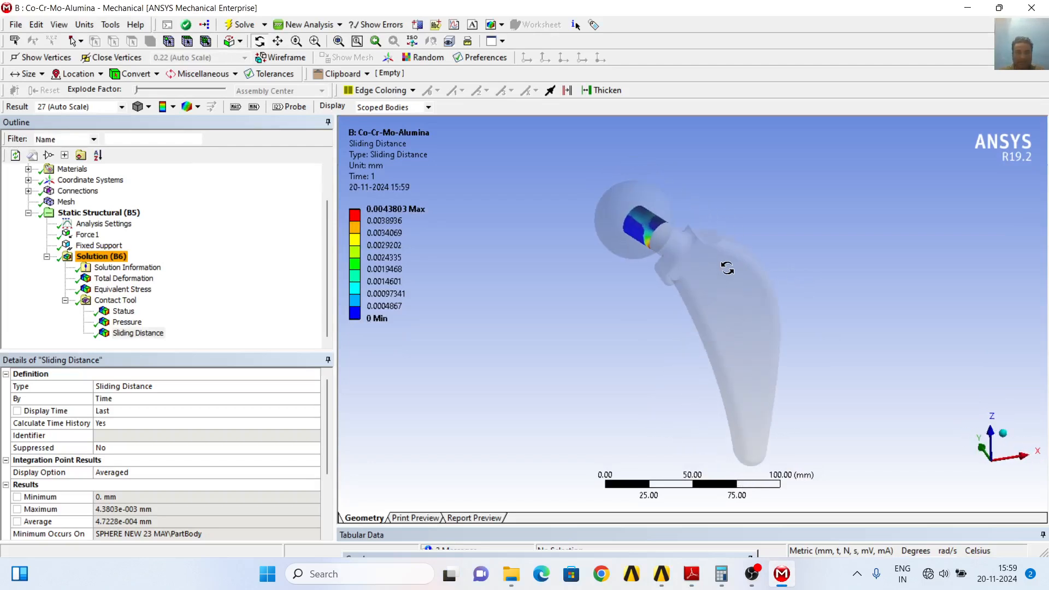
pyautogui.scroll(1, 77, 228)
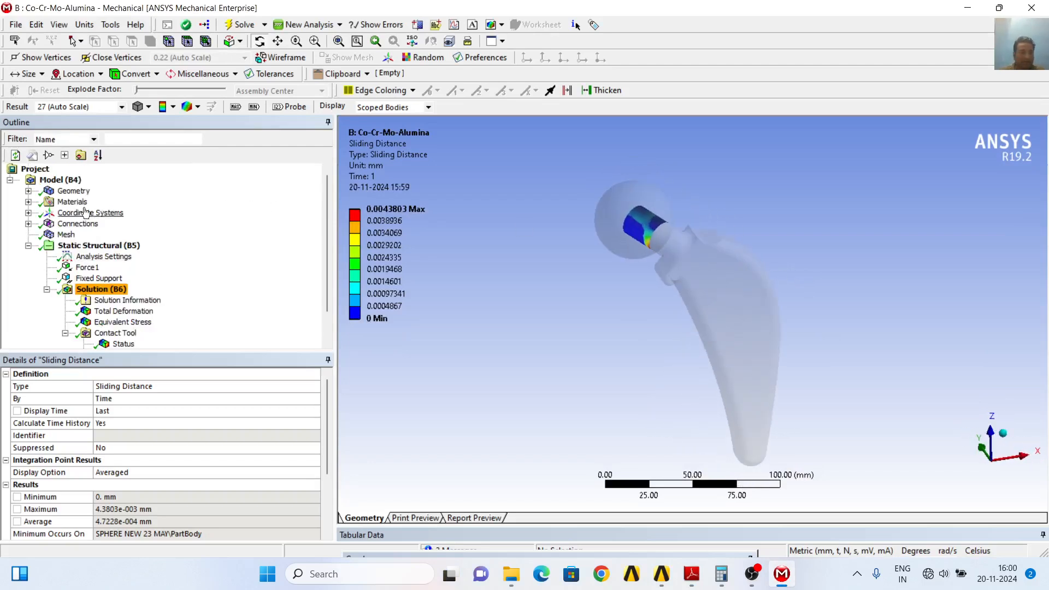
pyautogui.click(27, 223)
pyautogui.click(65, 236)
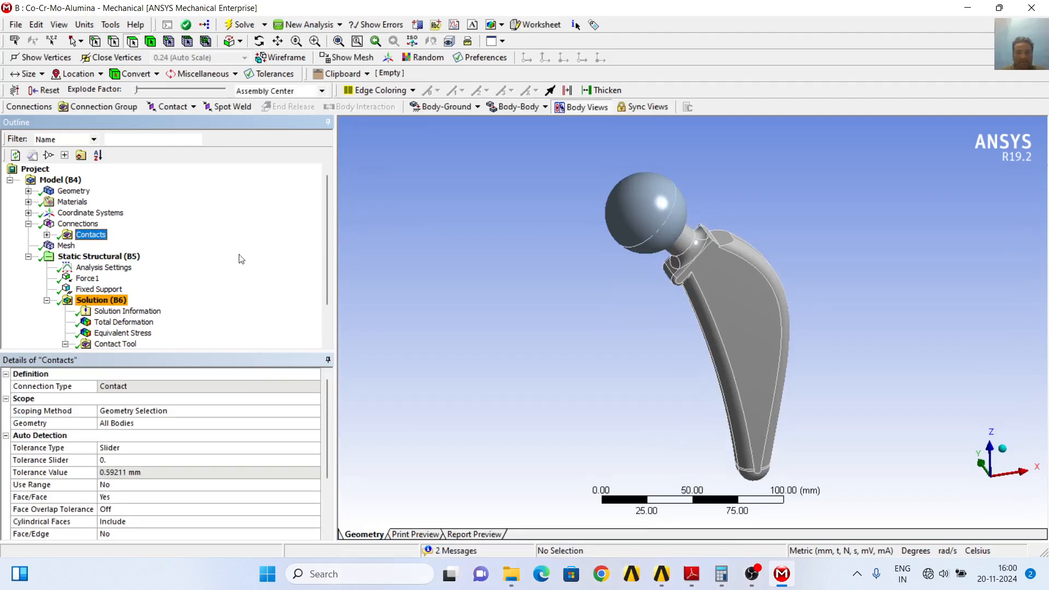
pyautogui.click(47, 235)
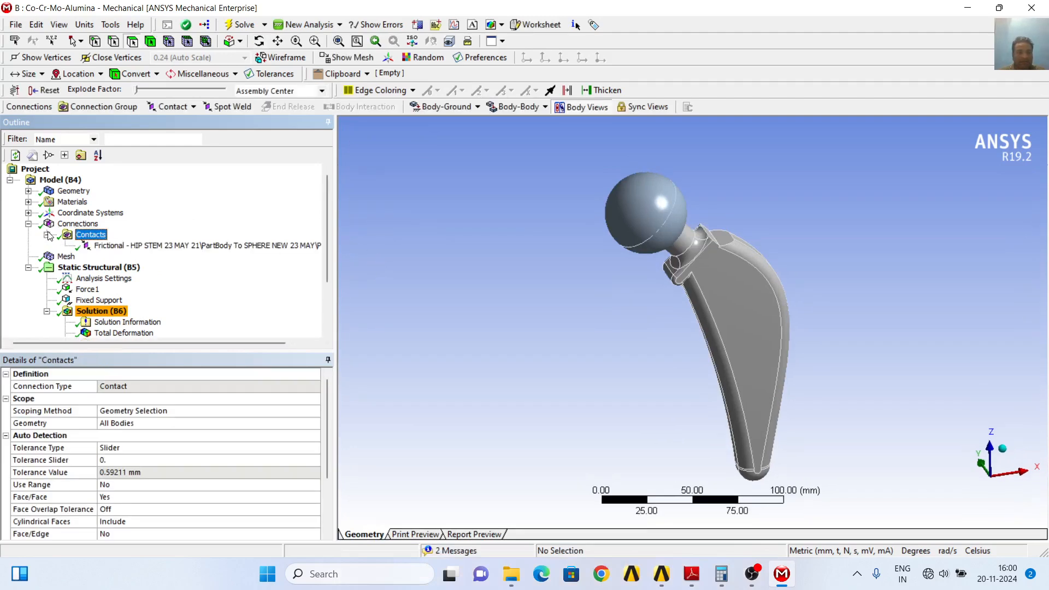
pyautogui.click(142, 246)
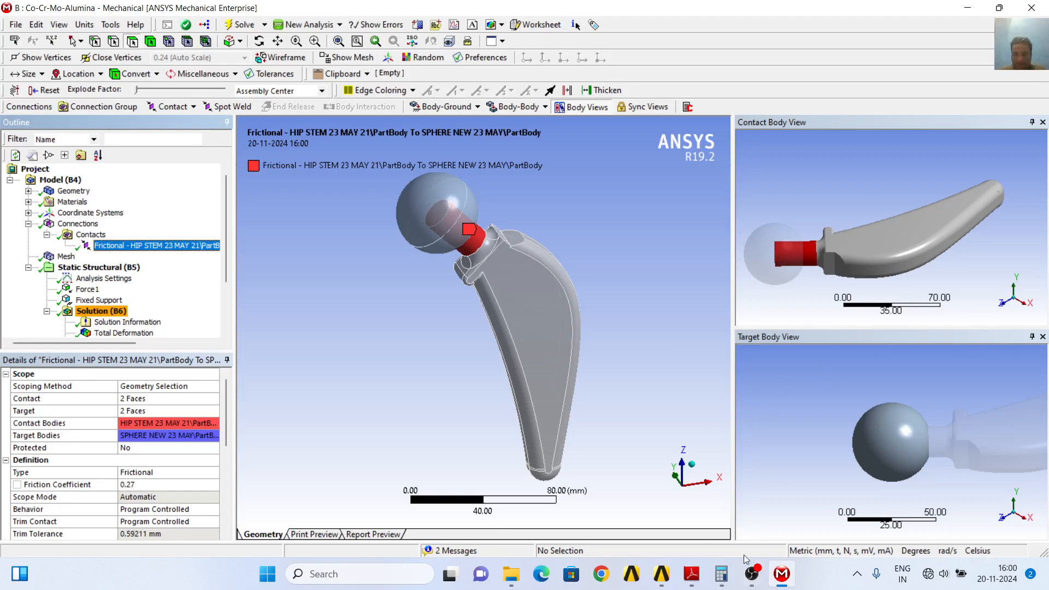
# Review the gait forces, wear coefficients and Archard equations in the wear paper, and go to the Table 6 summary of results
pyautogui.click(788, 584)
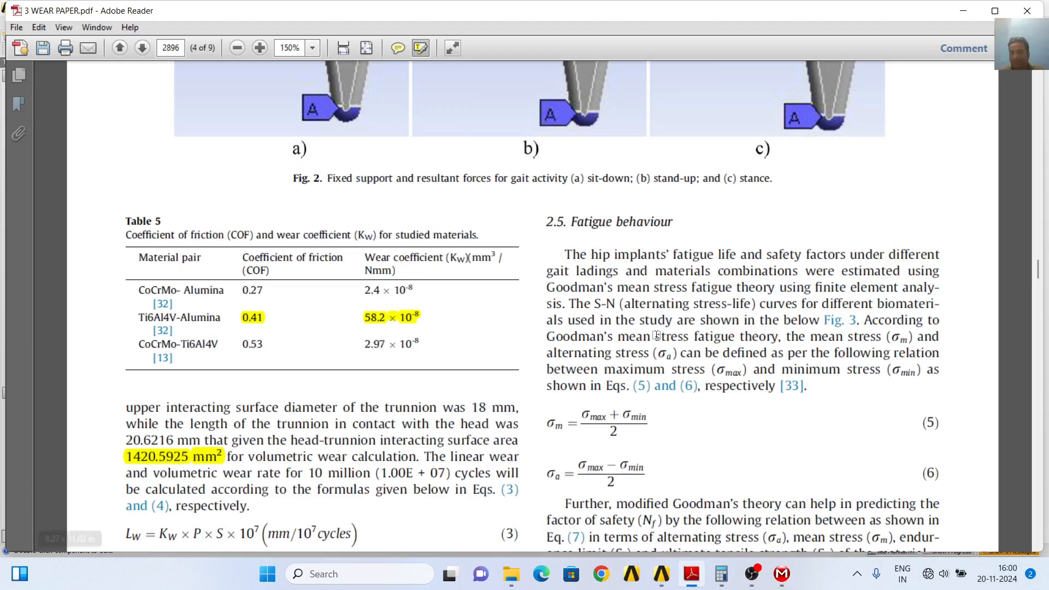
pyautogui.scroll(3, 752, 378)
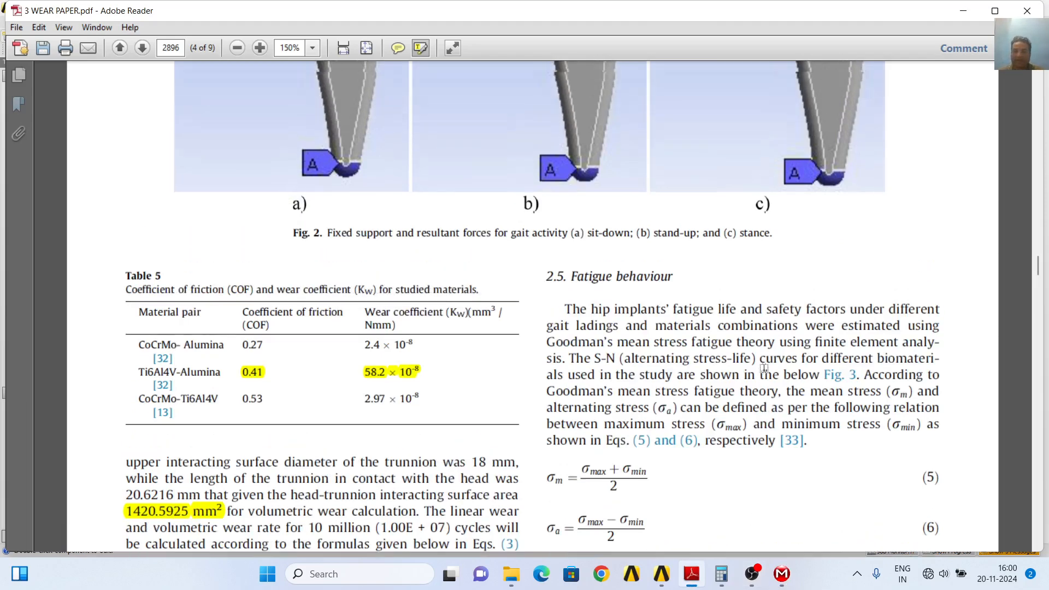
pyautogui.scroll(-4, 752, 372)
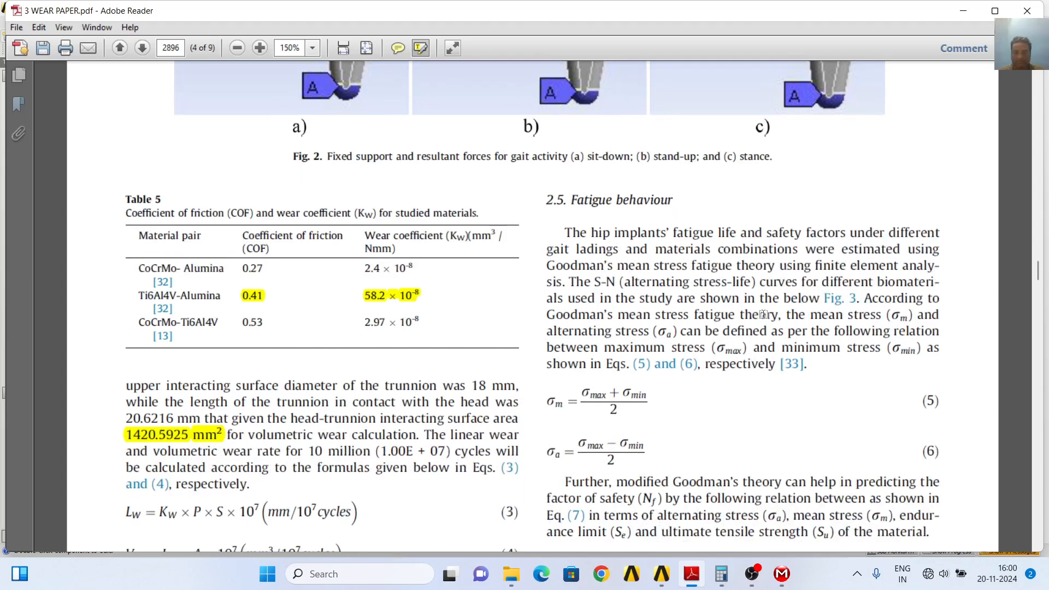
pyautogui.scroll(10, 752, 328)
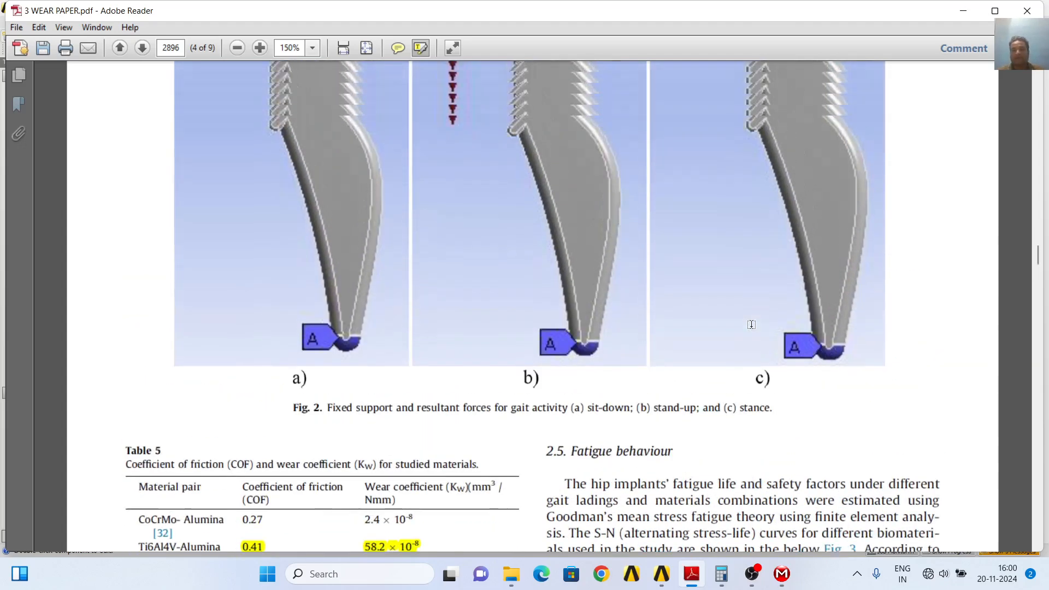
pyautogui.scroll(8, 754, 317)
pyautogui.scroll(-8, 762, 292)
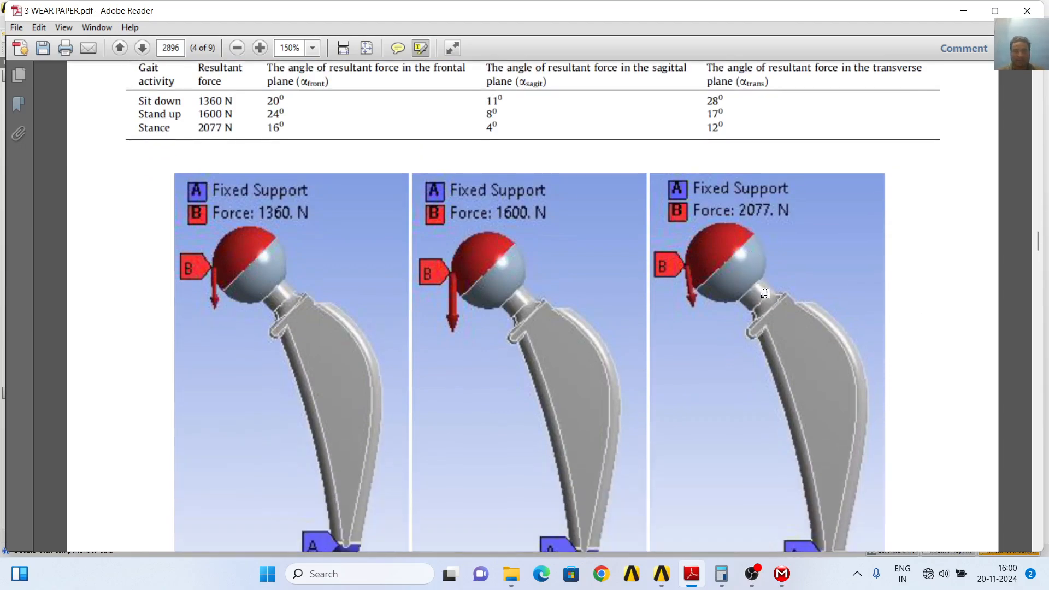
pyautogui.scroll(-8, 764, 288)
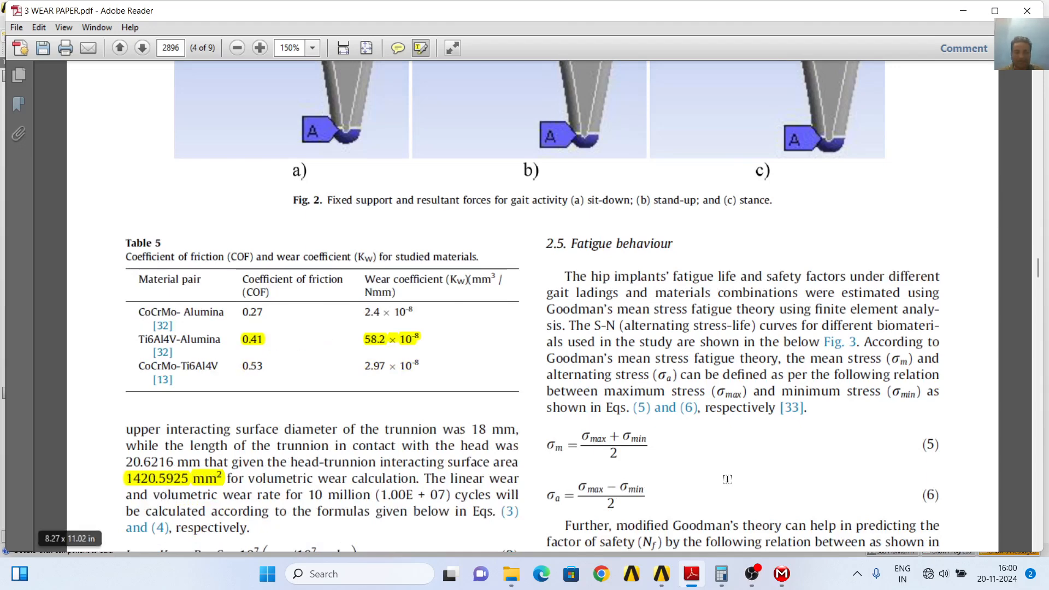
pyautogui.scroll(4, 857, 342)
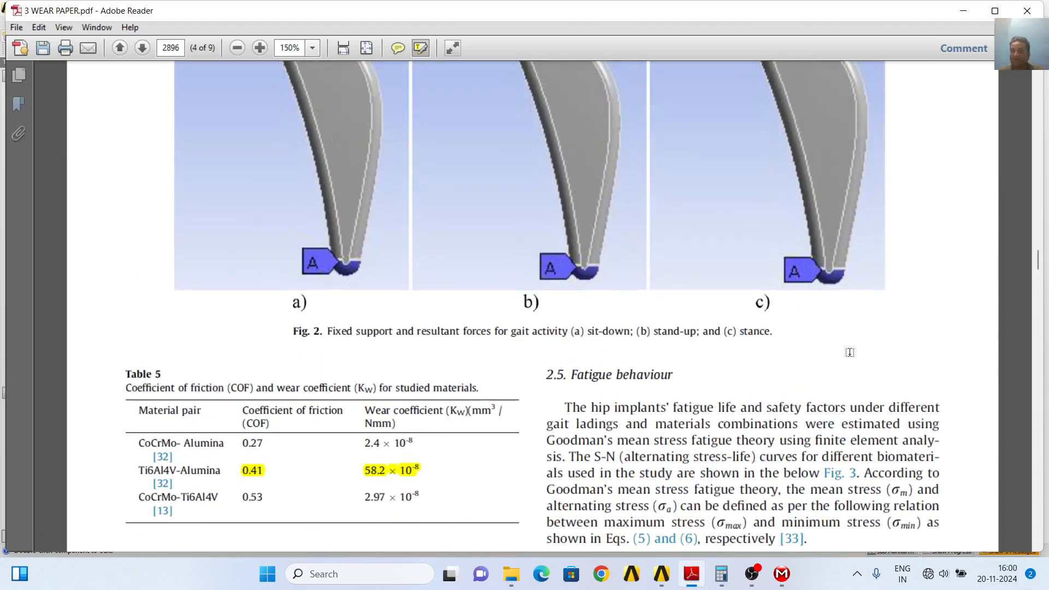
pyautogui.scroll(5, 858, 339)
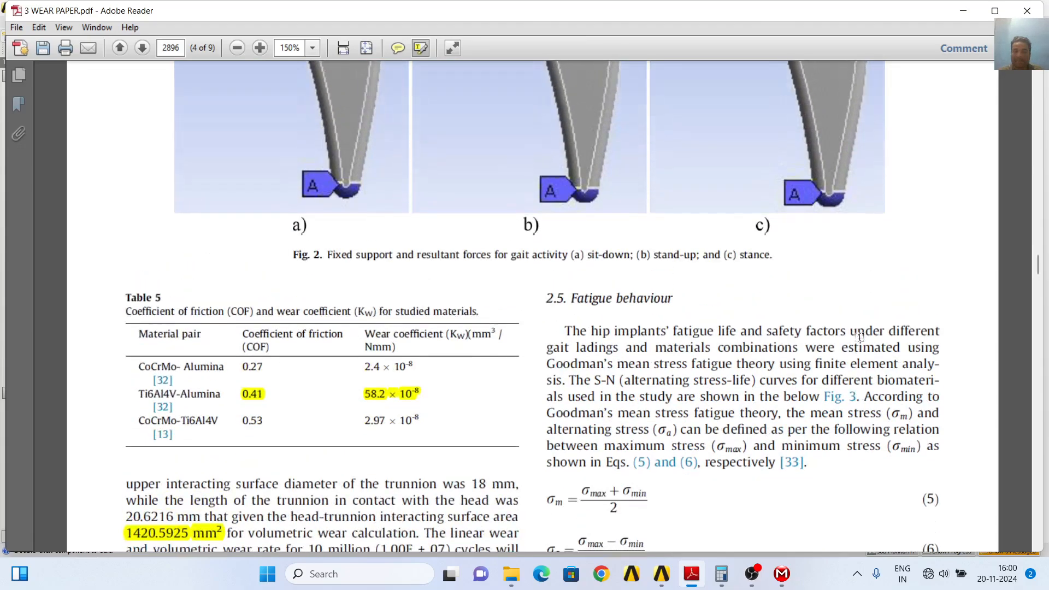
pyautogui.scroll(12, 857, 339)
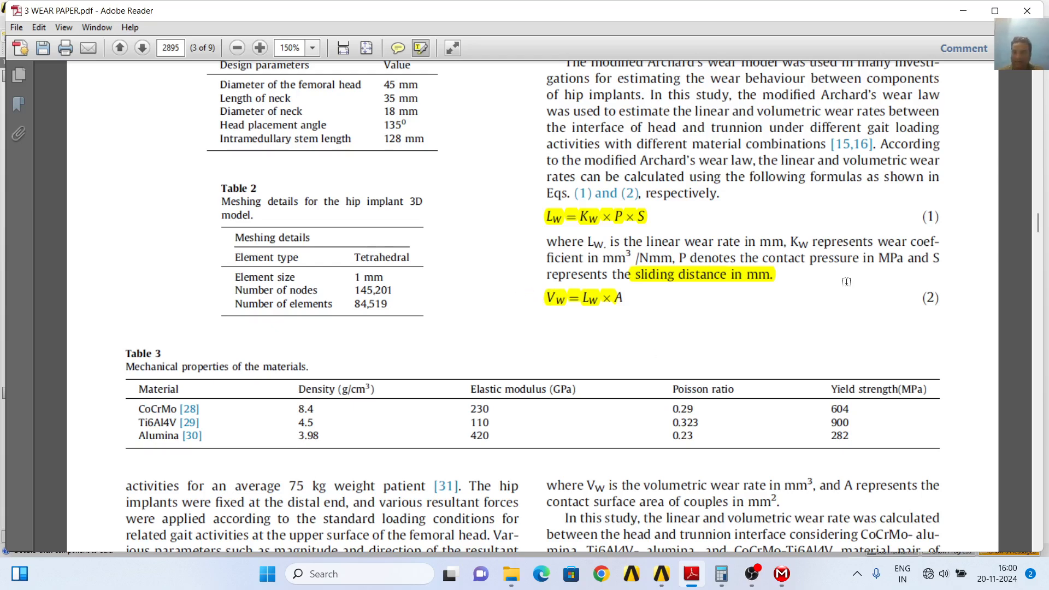
pyautogui.moveTo(1041, 232); pyautogui.dragTo(1042, 445)
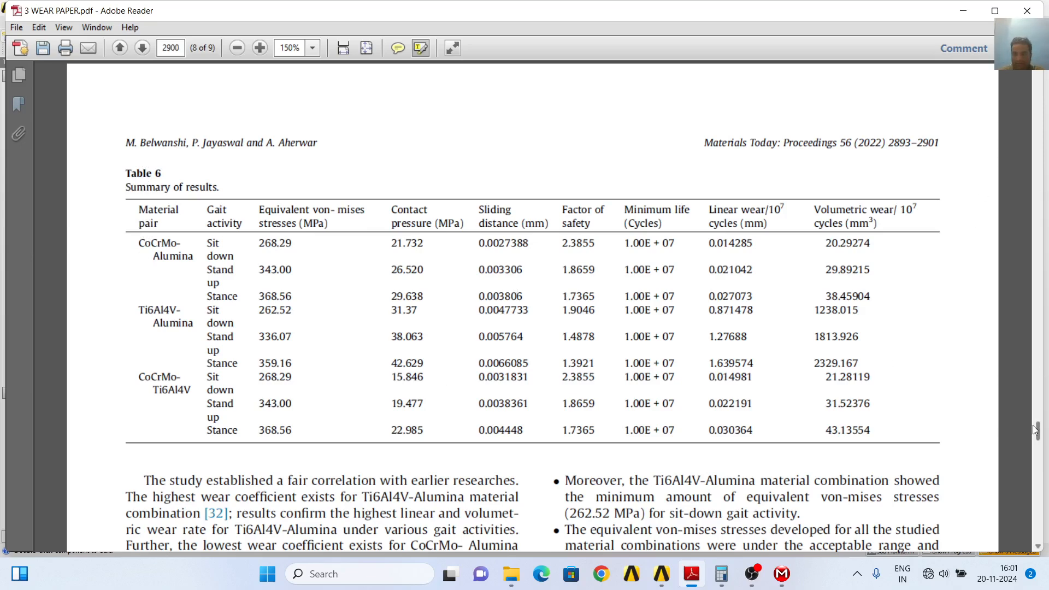
# Highlight the wear paper's title on the first page and the CoCrMo-Ti6Al4V material pair in Table 6
pyautogui.moveTo(1040, 436); pyautogui.dragTo(1039, 79)
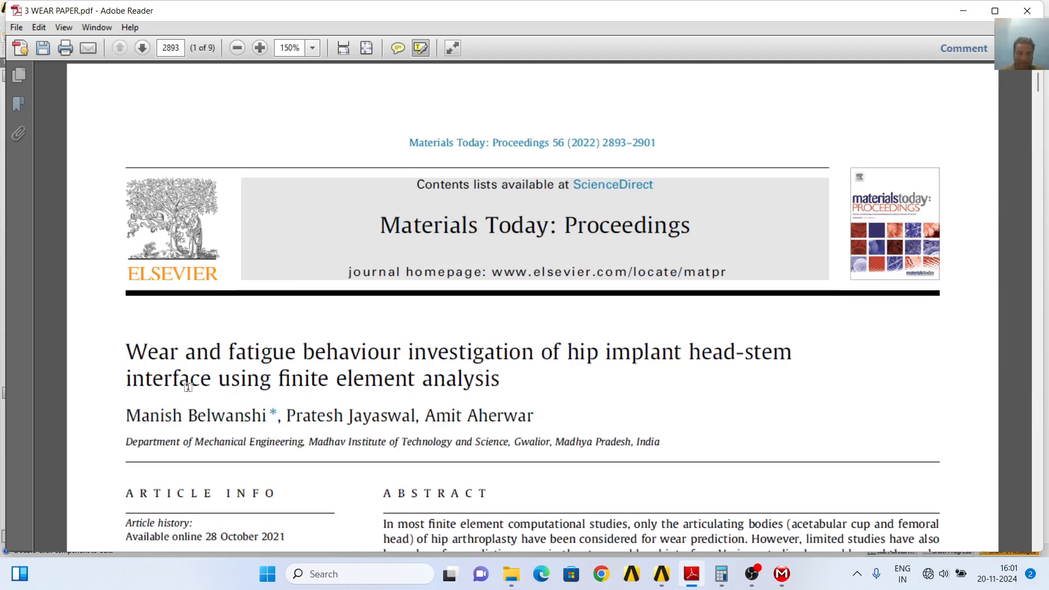
pyautogui.moveTo(125, 349); pyautogui.dragTo(513, 384)
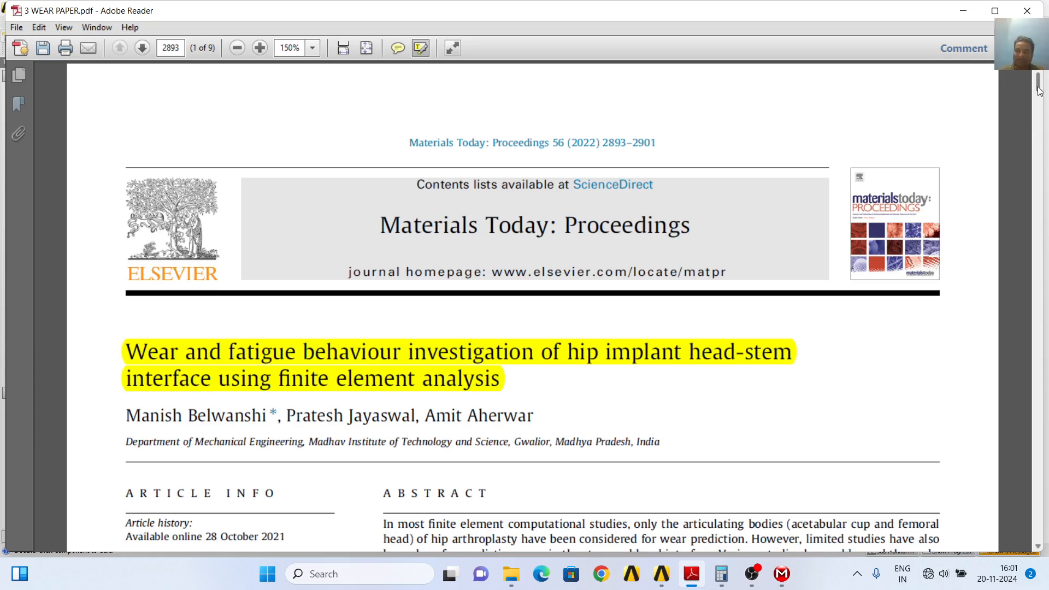
pyautogui.moveTo(1039, 90); pyautogui.dragTo(1024, 431)
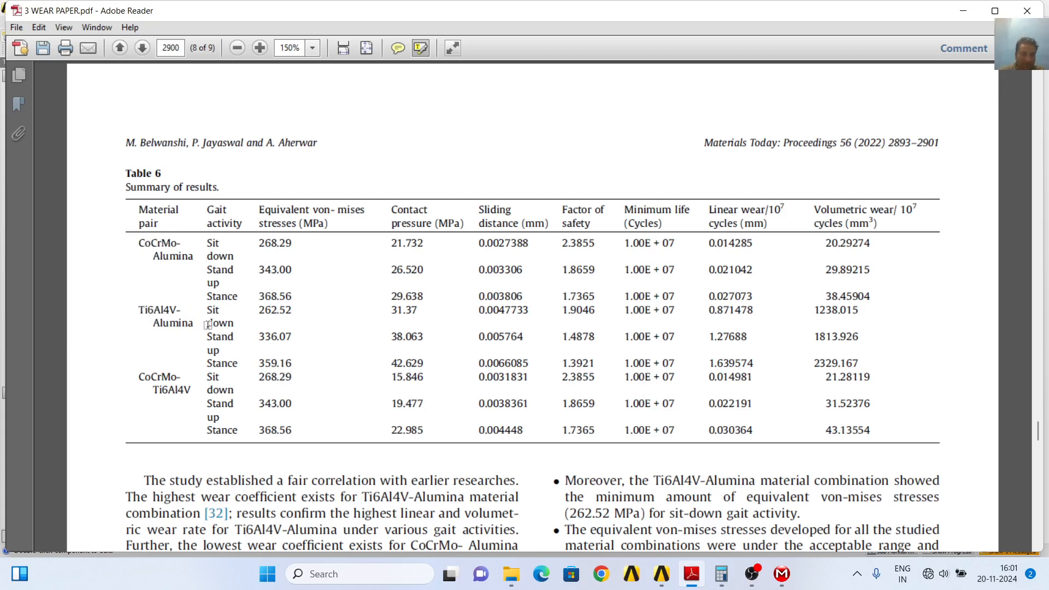
pyautogui.moveTo(136, 375); pyautogui.dragTo(189, 388)
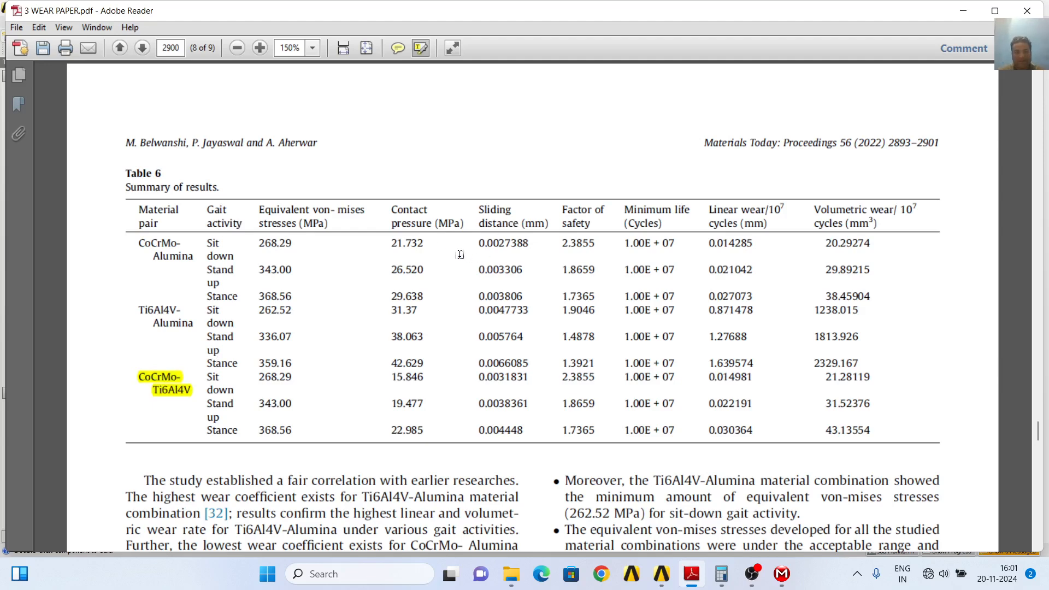
pyautogui.moveTo(391, 207); pyautogui.dragTo(438, 277)
pyautogui.moveTo(463, 314); pyautogui.dragTo(464, 315)
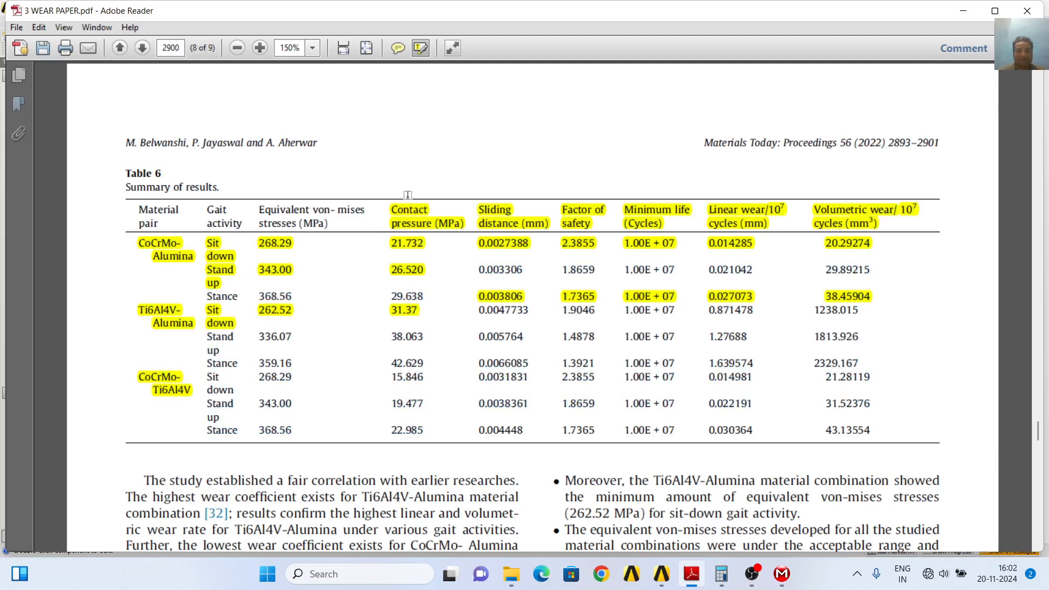
pyautogui.click(37, 30)
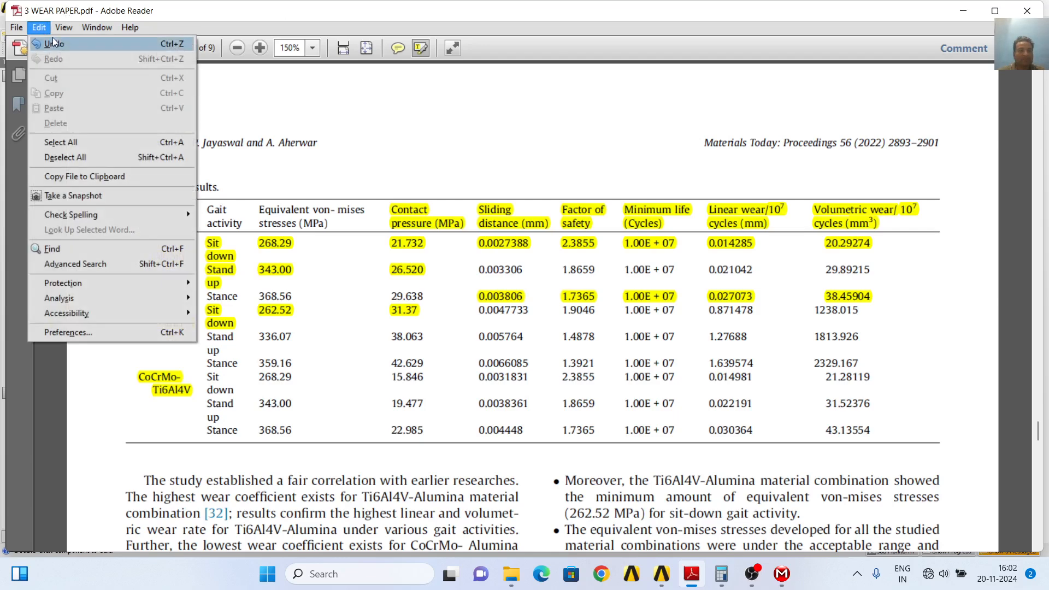
pyautogui.click(54, 42)
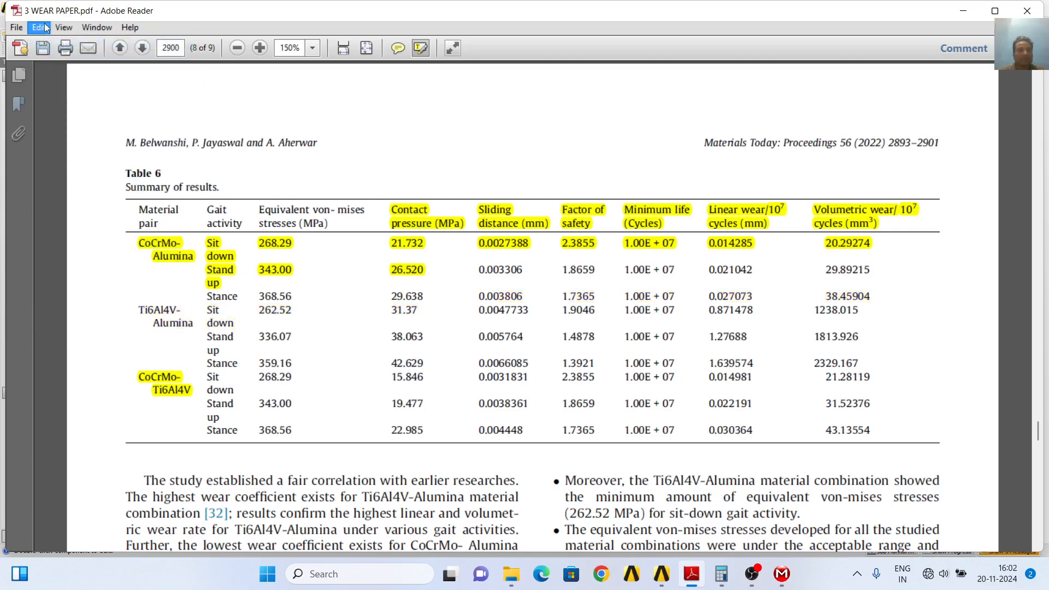
pyautogui.click(44, 26)
pyautogui.click(50, 41)
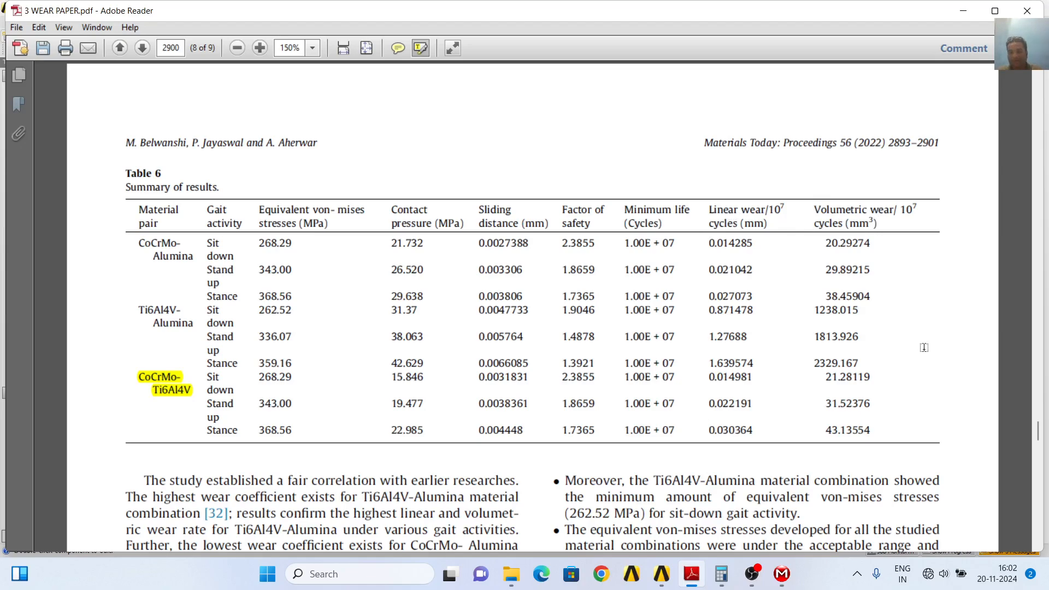
# Switch to Mechanical and inspect the Contact Tool's contact selection and the Total Deformation plot of the hip implant
pyautogui.click(783, 574)
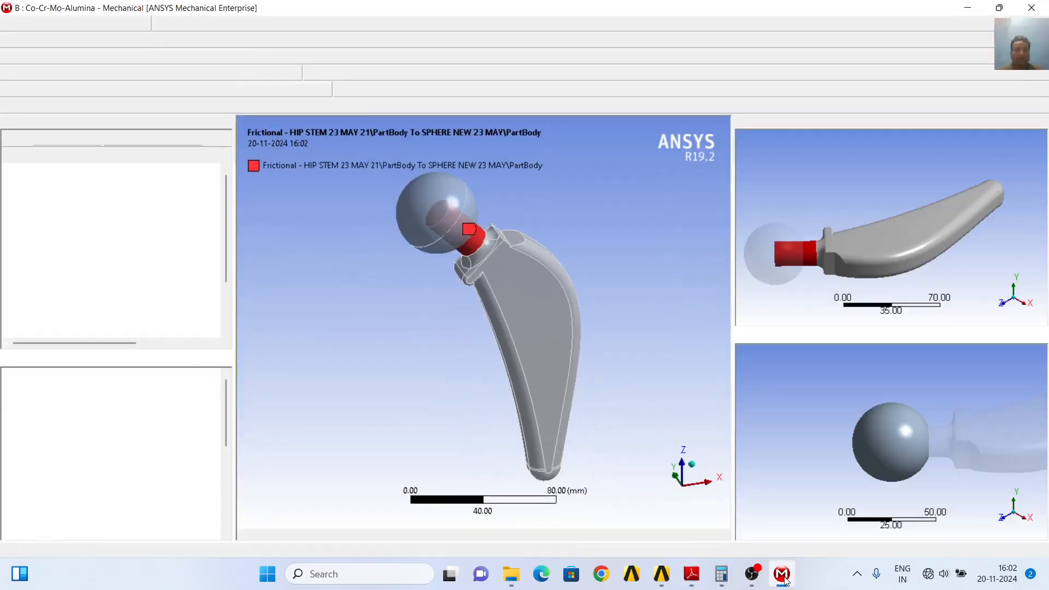
pyautogui.scroll(-2, 126, 311)
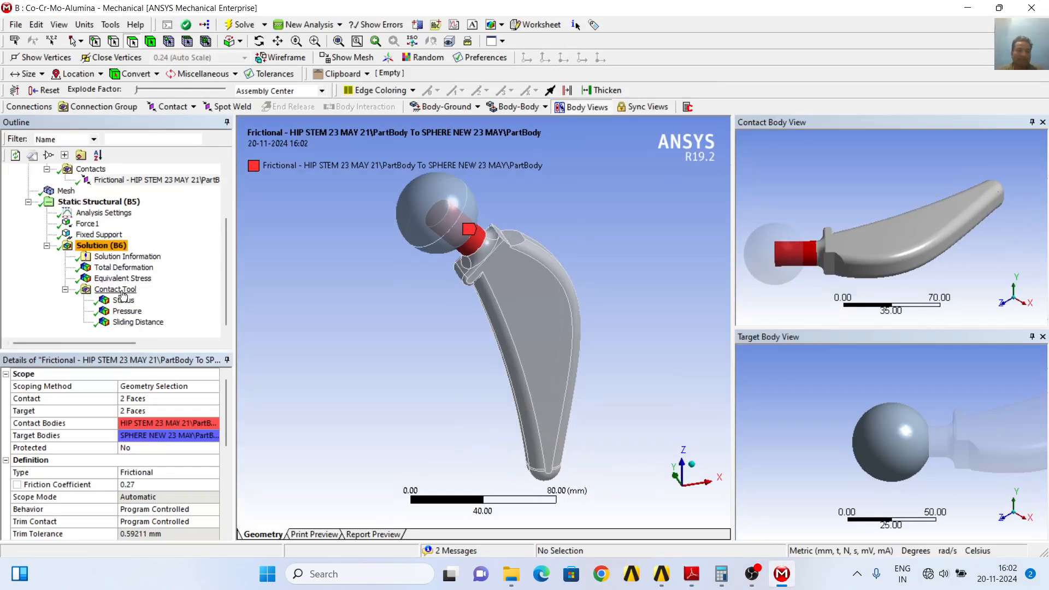
pyautogui.click(117, 289)
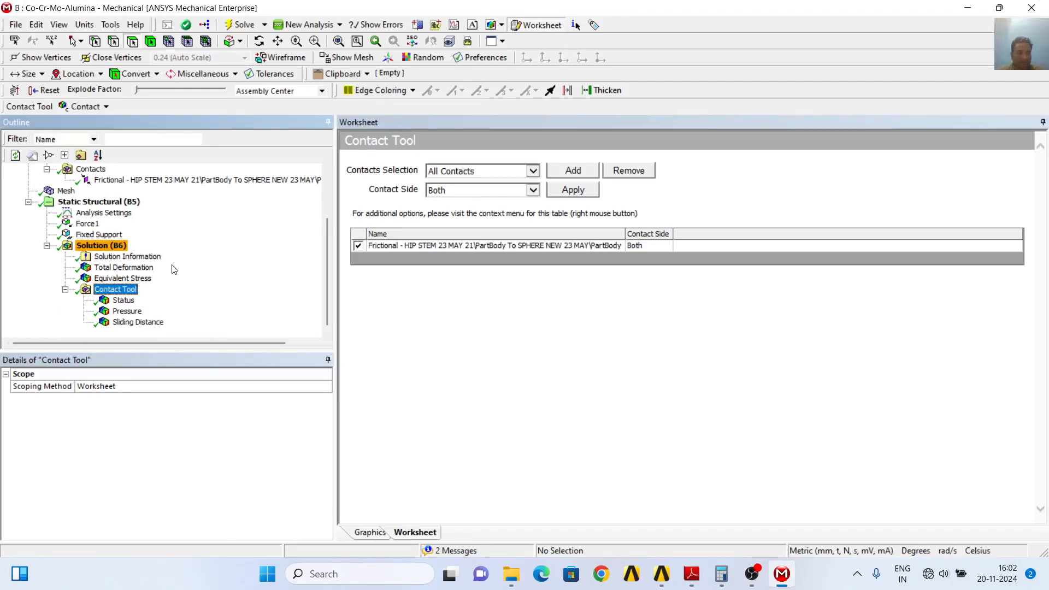
pyautogui.click(124, 268)
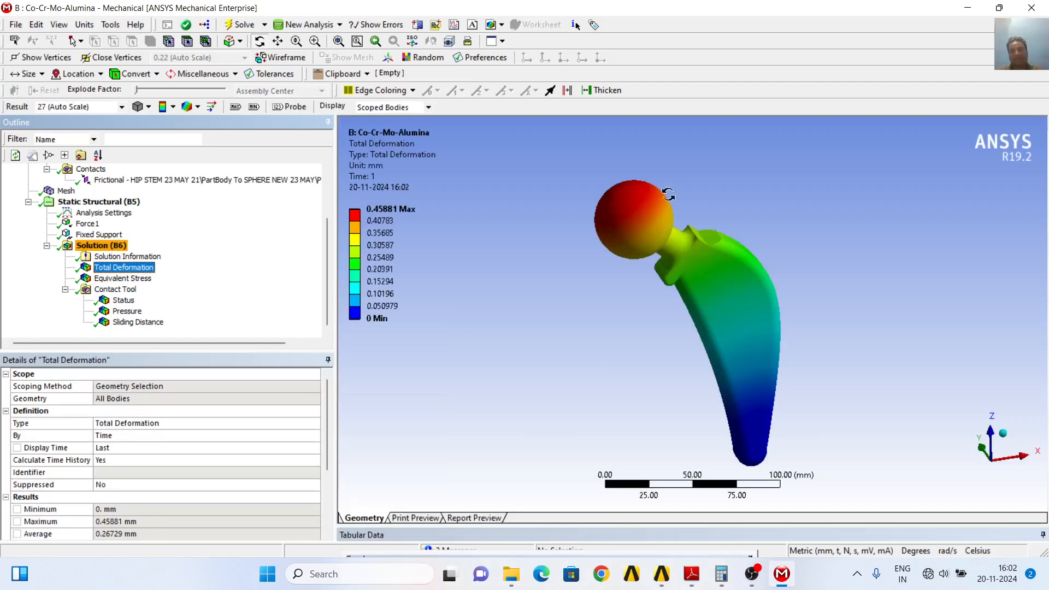
pyautogui.moveTo(852, 284); pyautogui.dragTo(823, 259)
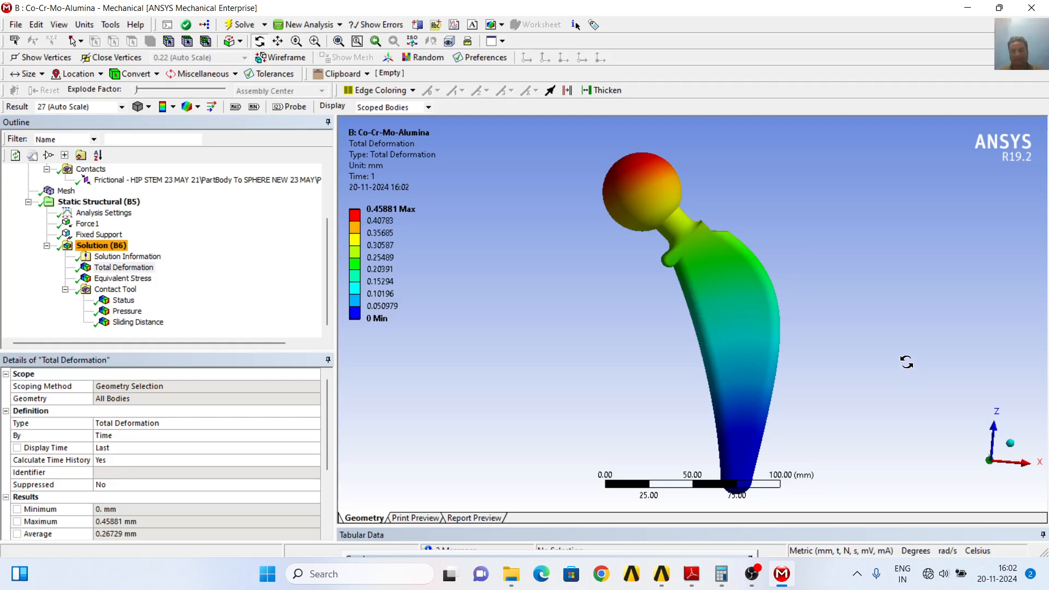
# Return to the wear paper and review the abstract, the safety factor and minimum life figures, and the Table 6 summary
pyautogui.click(691, 574)
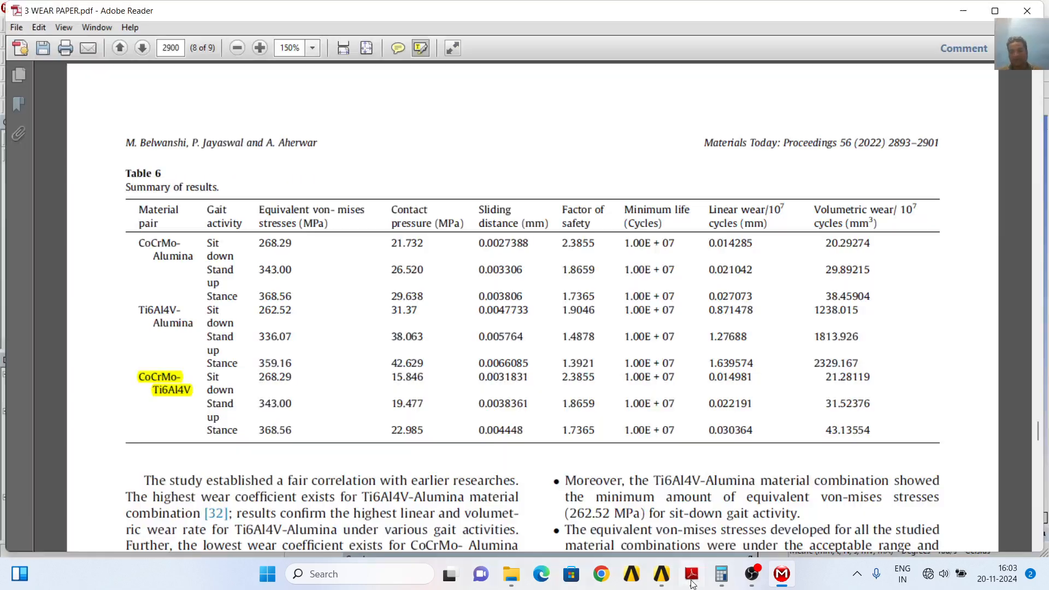
pyautogui.moveTo(1039, 434); pyautogui.dragTo(1043, 90)
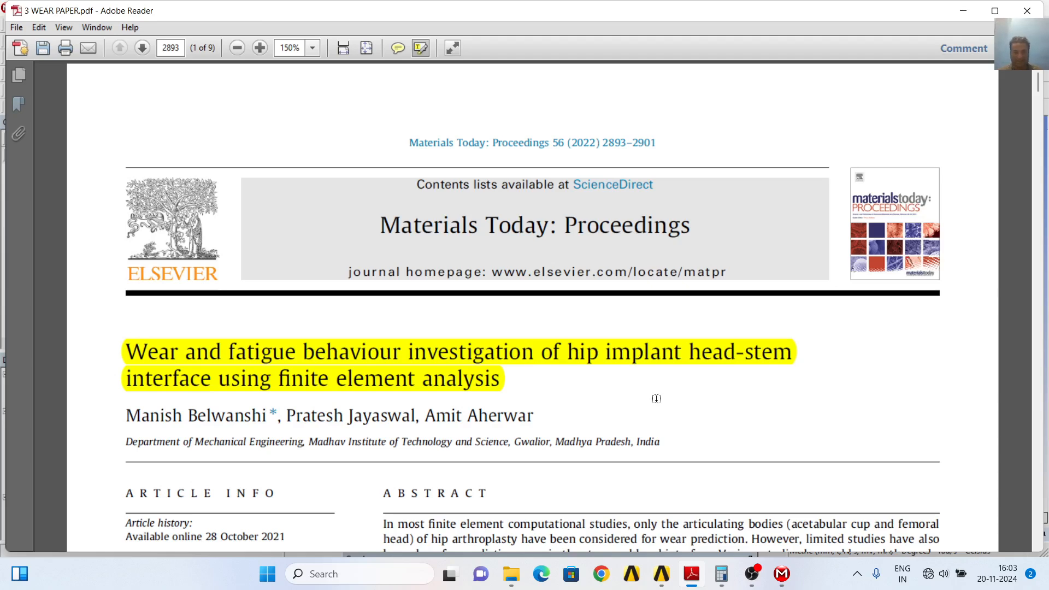
pyautogui.scroll(-3, 679, 441)
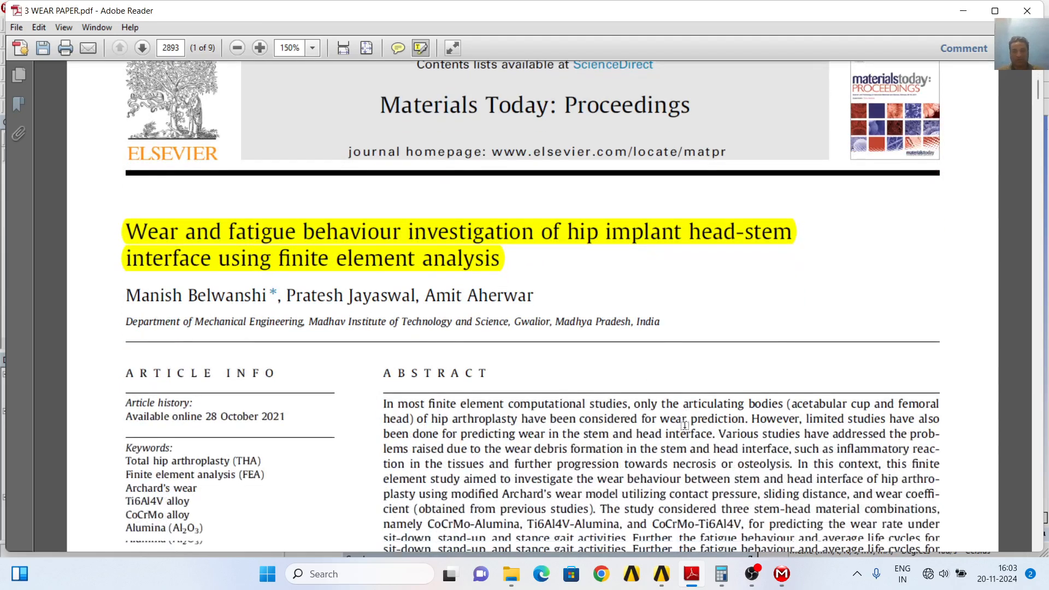
pyautogui.scroll(-5, 684, 423)
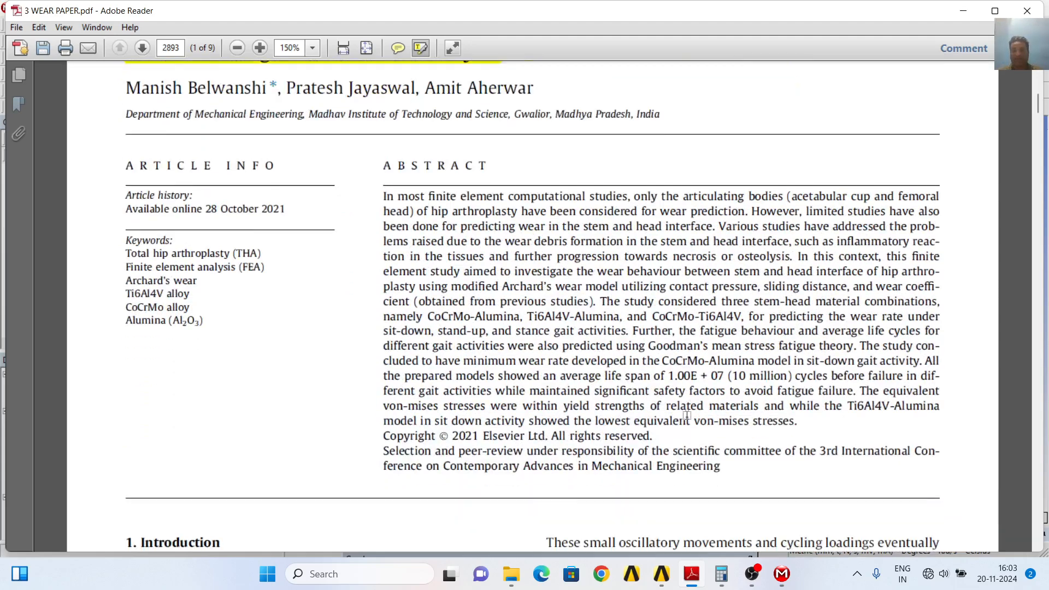
pyautogui.scroll(-2, 688, 413)
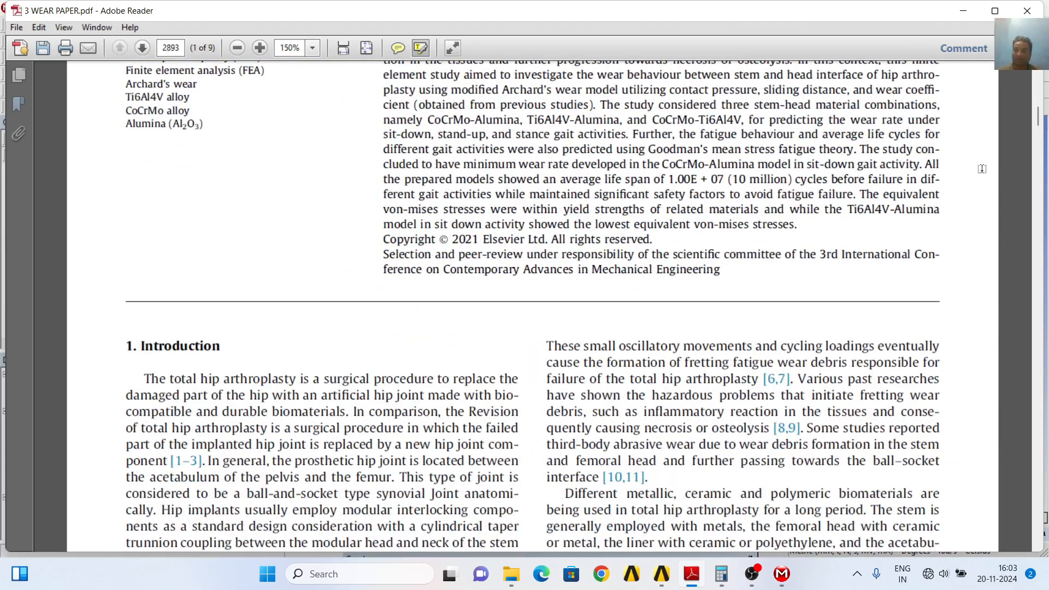
pyautogui.moveTo(1039, 125); pyautogui.dragTo(1021, 421)
pyautogui.scroll(-6, 978, 367)
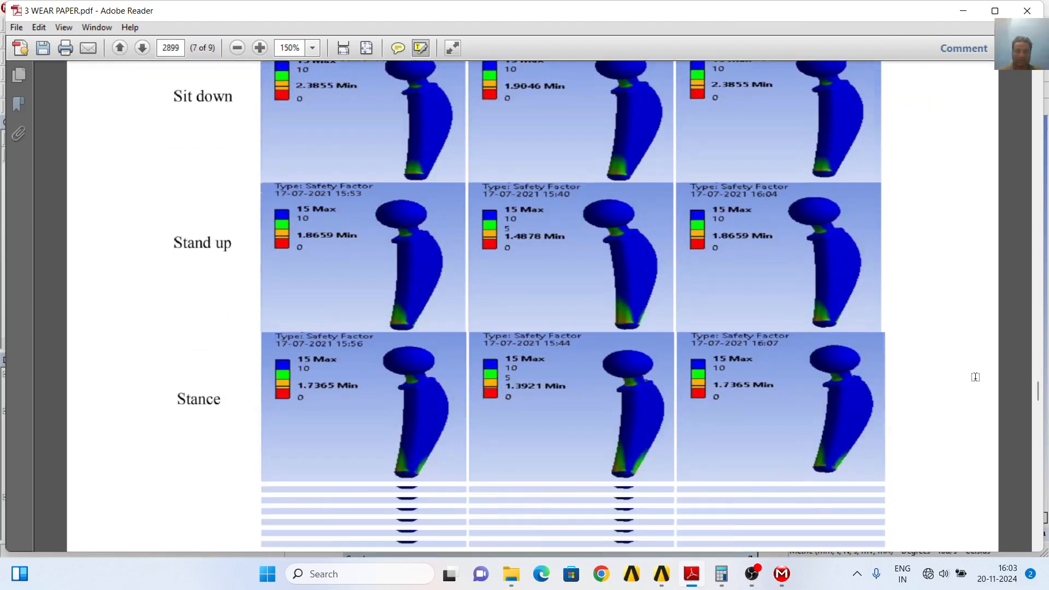
pyautogui.scroll(-7, 978, 368)
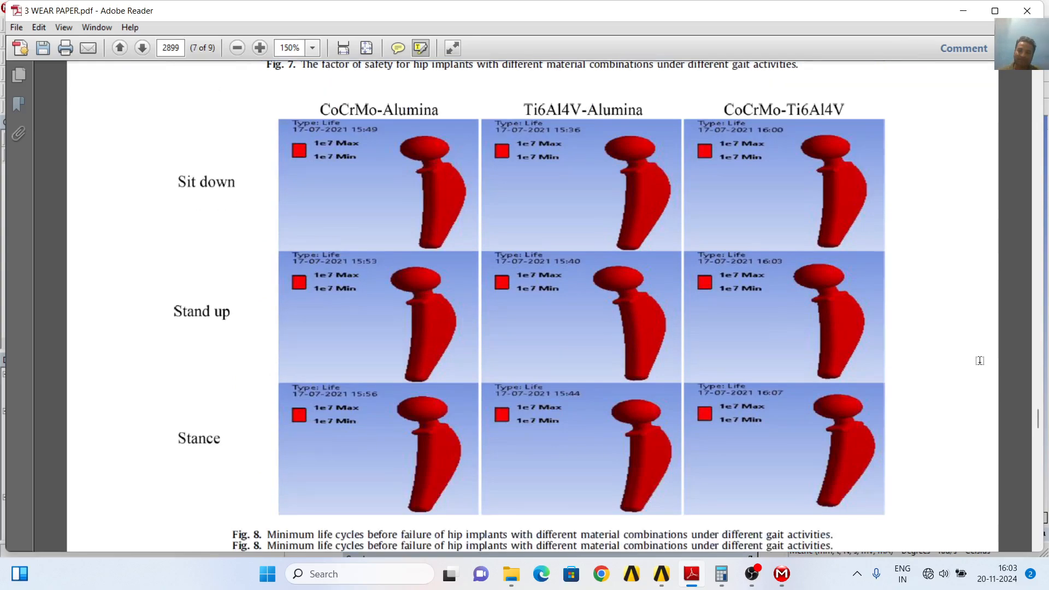
pyautogui.scroll(-10, 982, 356)
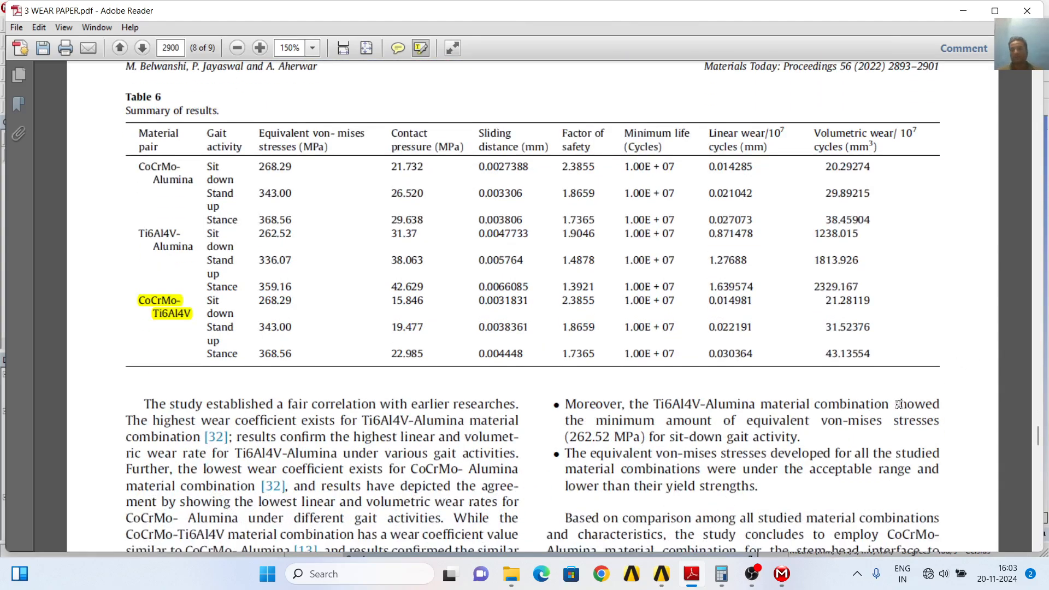